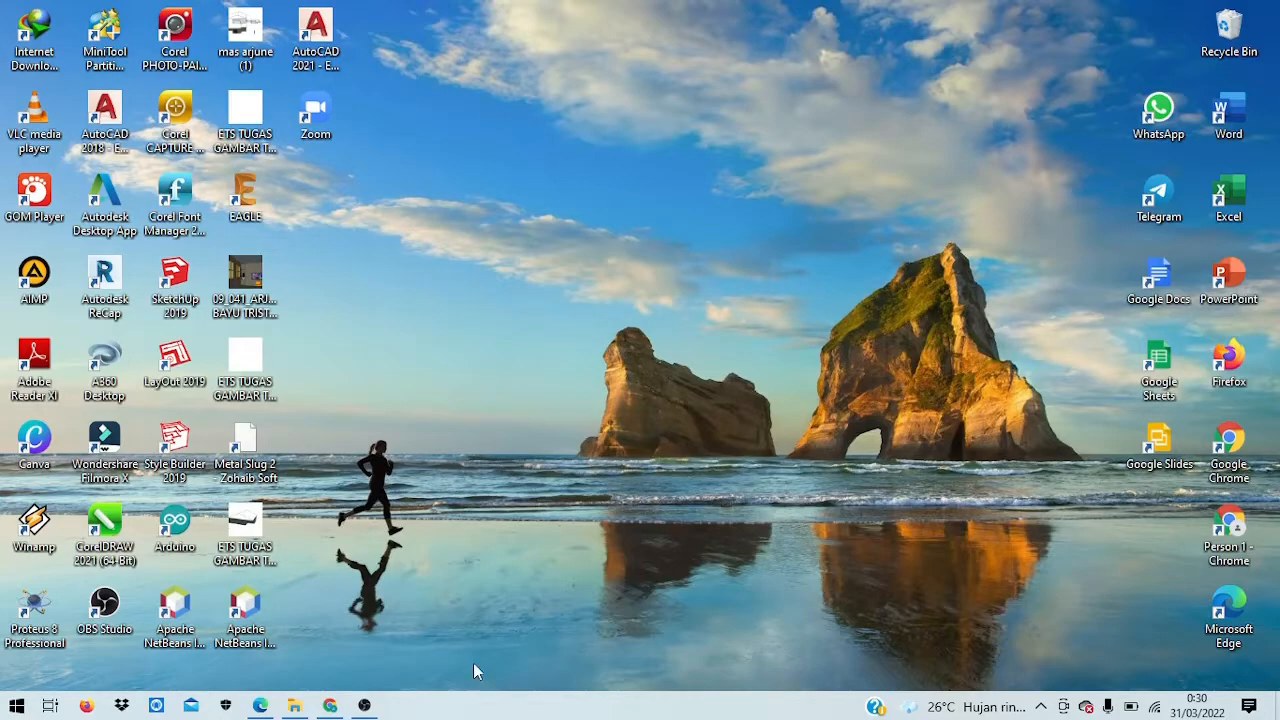
# Step: Bring the LMS assignment page forward, then hide the browser to show the desktop
pyautogui.click(331, 705)
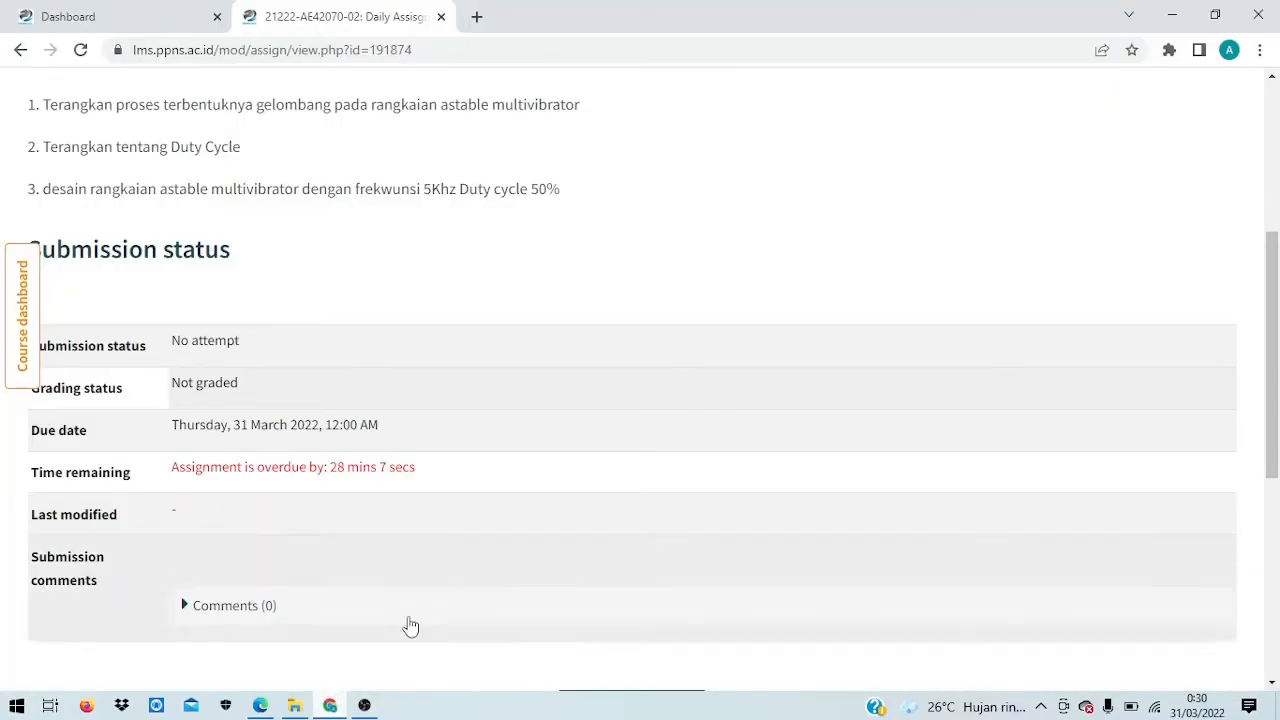
pyautogui.scroll(2, 485, 370)
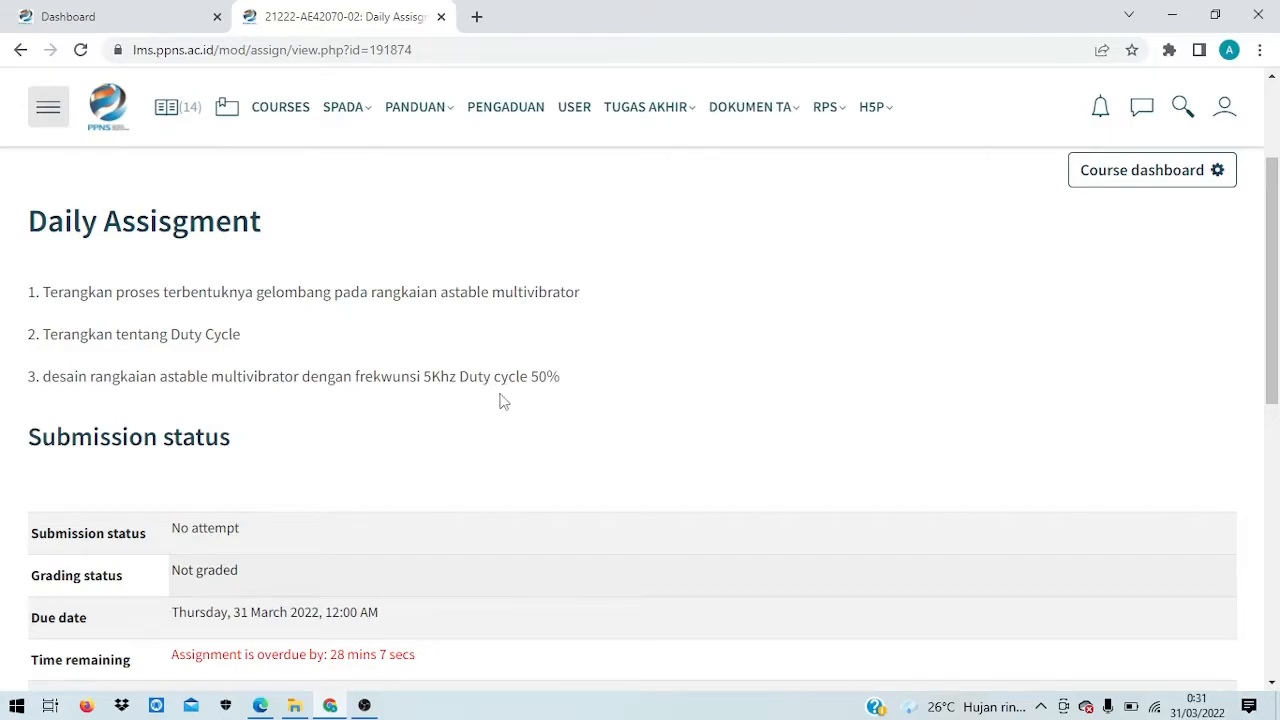
pyautogui.press('super+d')
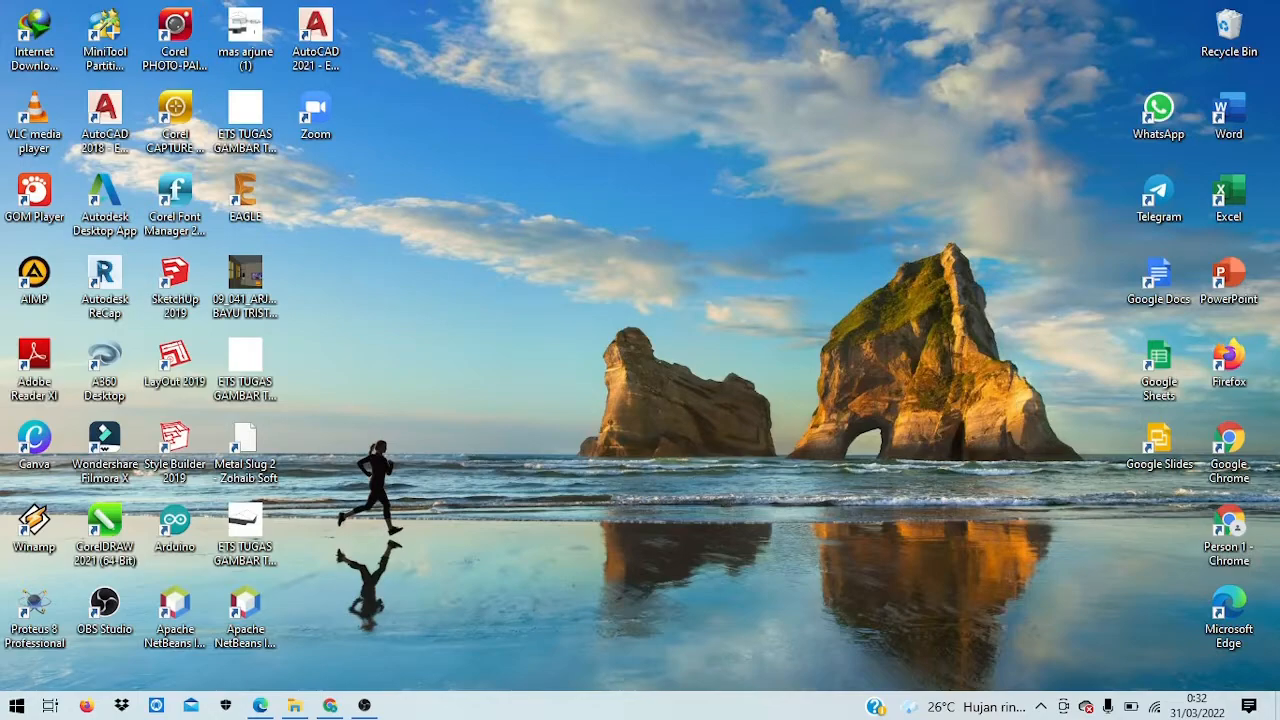
# Step: Reopen the worksheet PDF and scroll down to the Diketahui values and Rf formulas
pyautogui.click(260, 706)
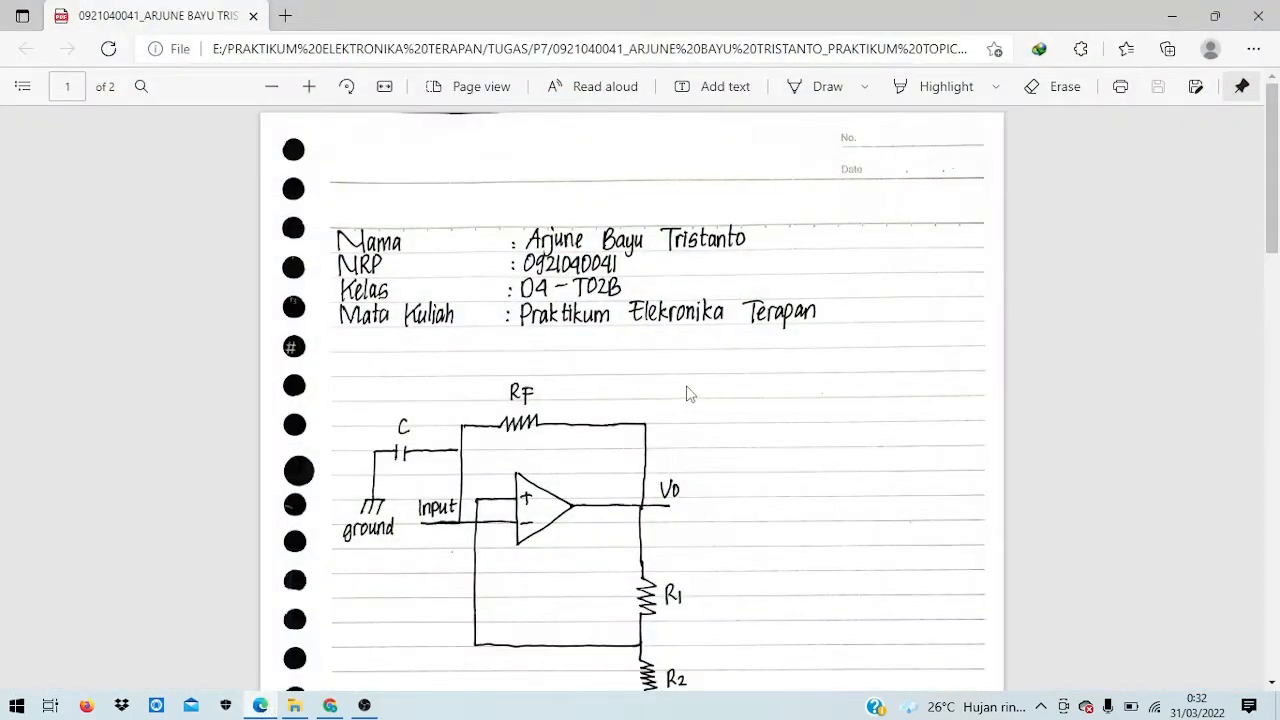
pyautogui.scroll(-2, 690, 392)
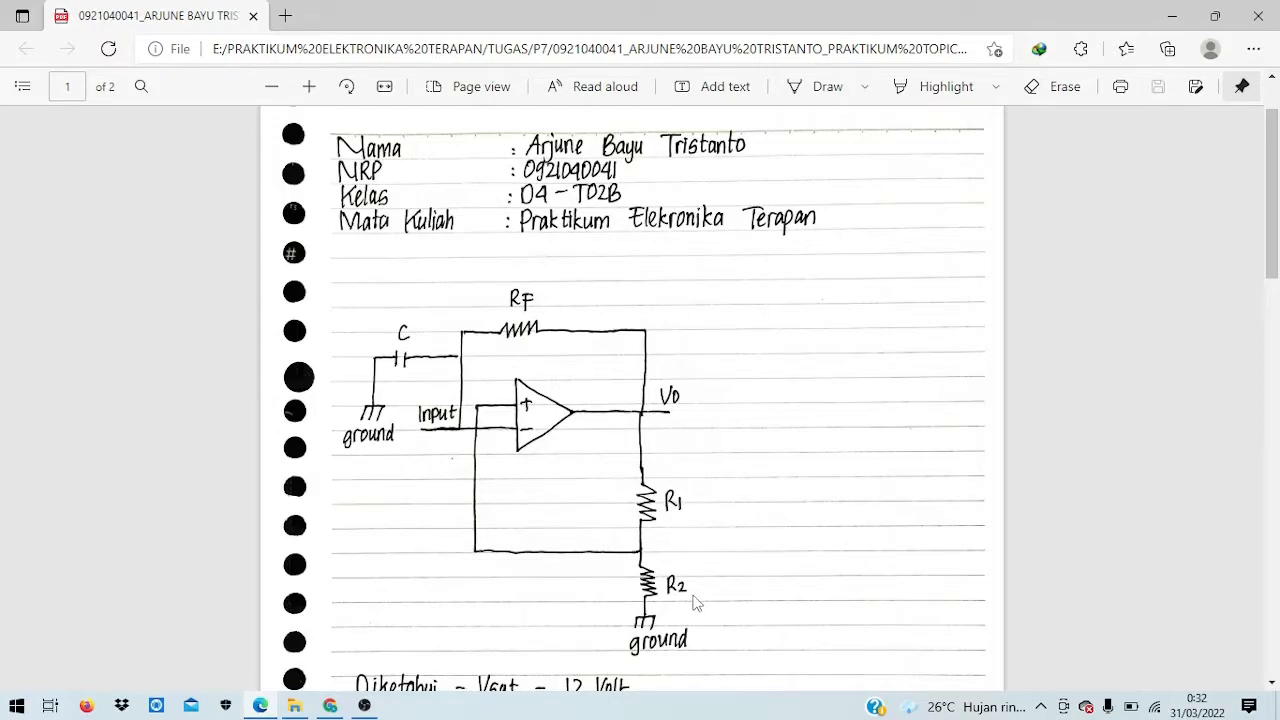
pyautogui.scroll(-2, 610, 560)
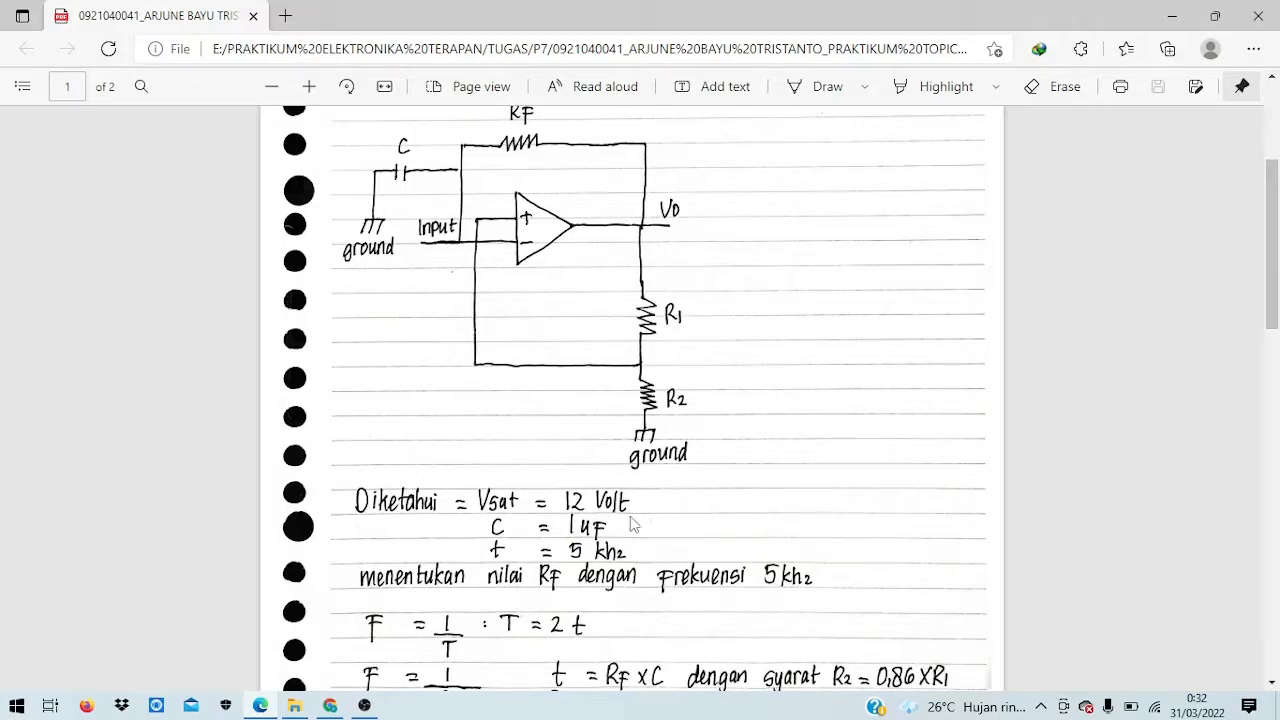
pyautogui.scroll(-2, 582, 542)
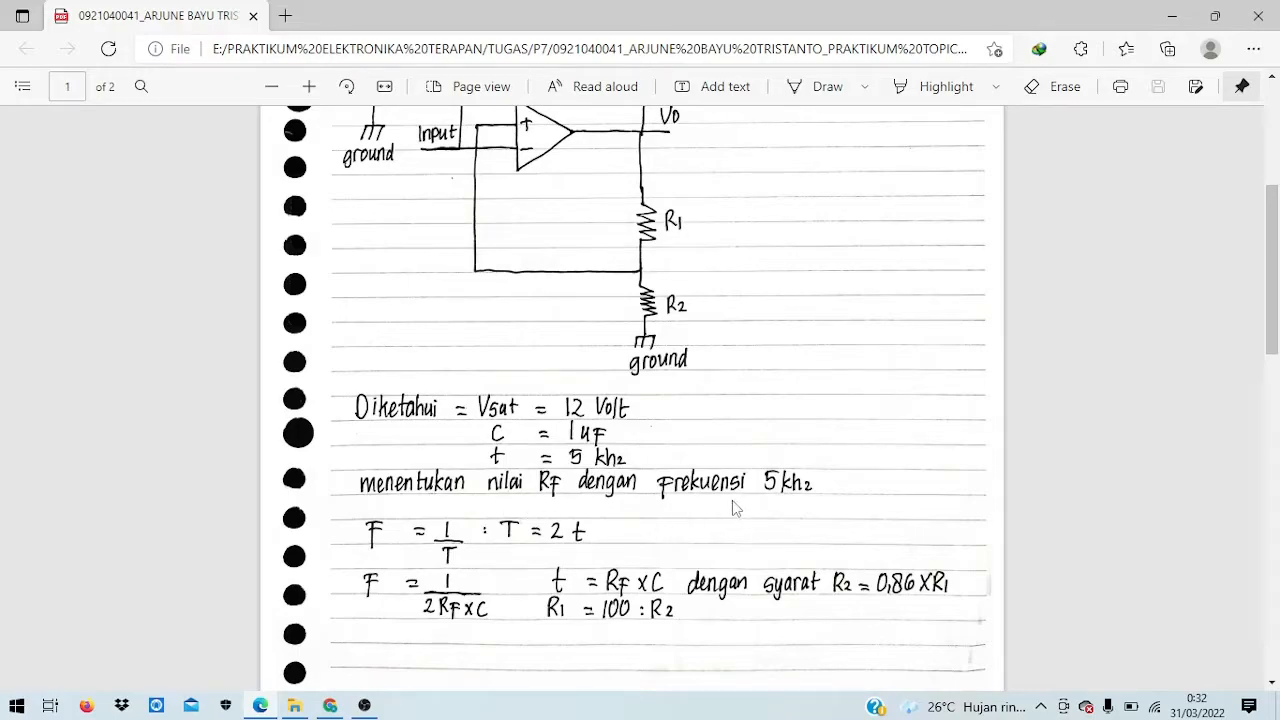
pyautogui.scroll(-1, 790, 500)
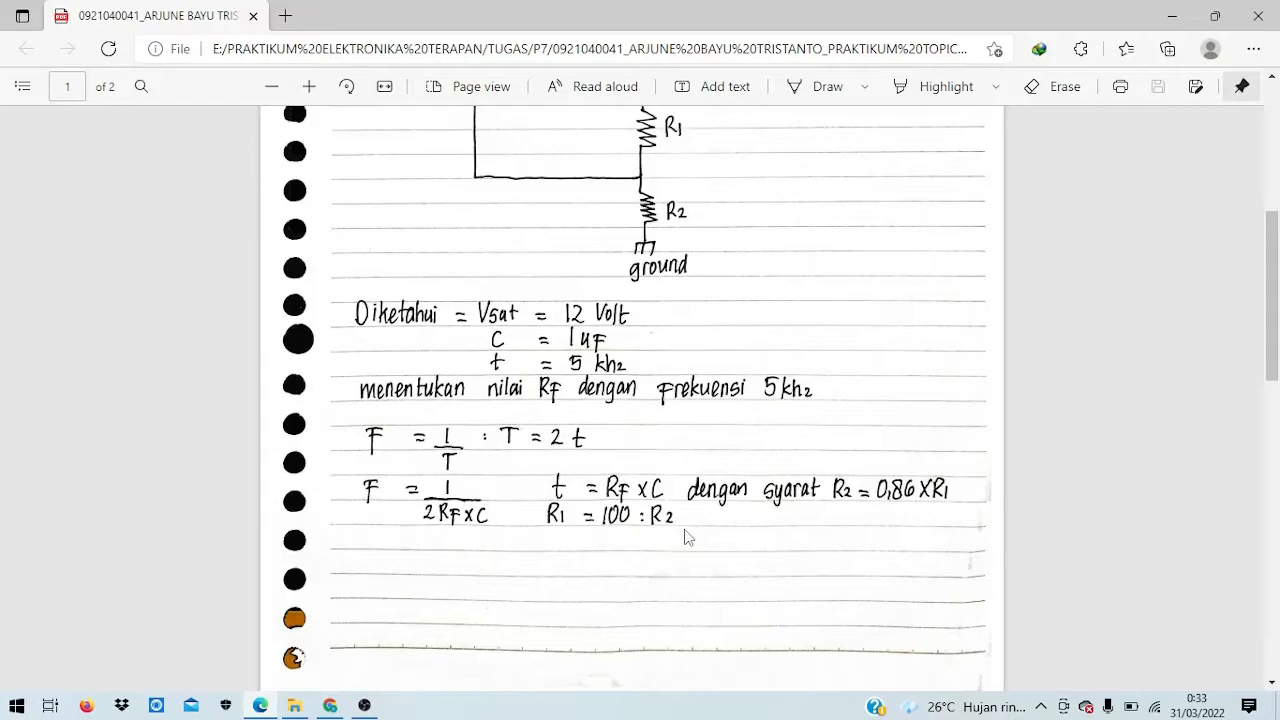
# Step: Scroll into page 2 to show Rf = 100 and the Vut and Vlt calculations
pyautogui.scroll(-5, 686, 537)
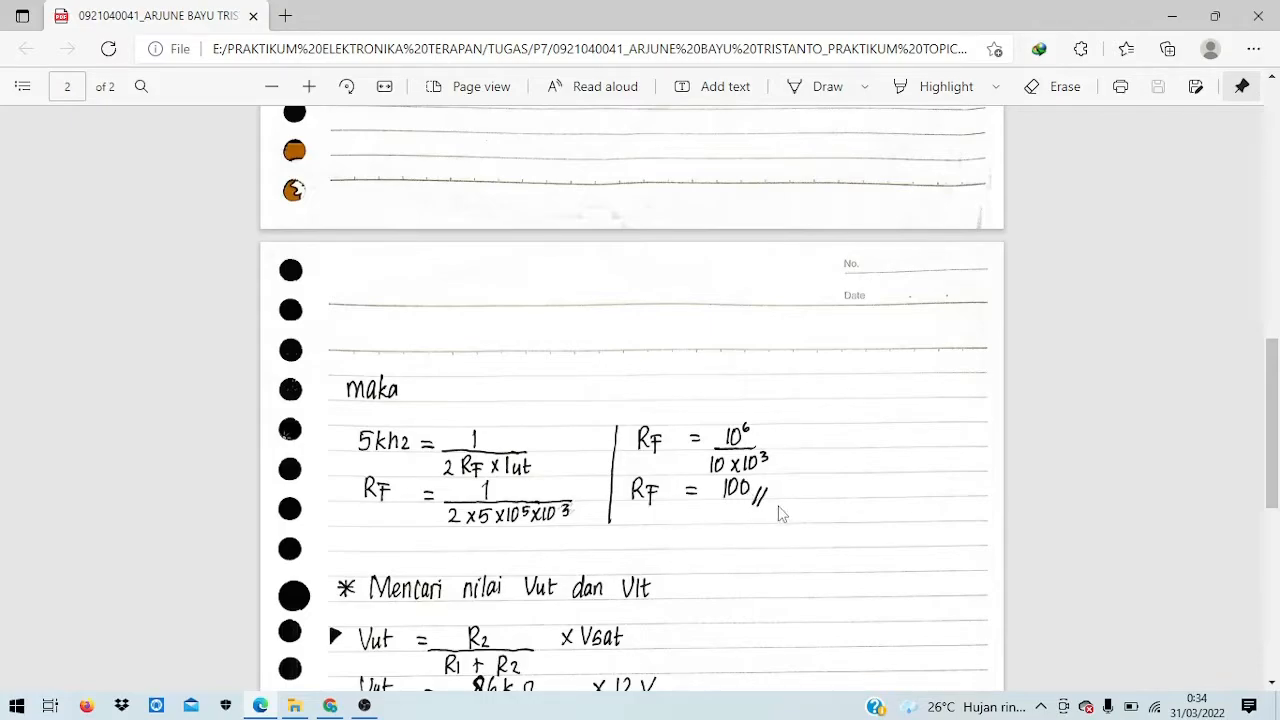
pyautogui.scroll(-1, 783, 516)
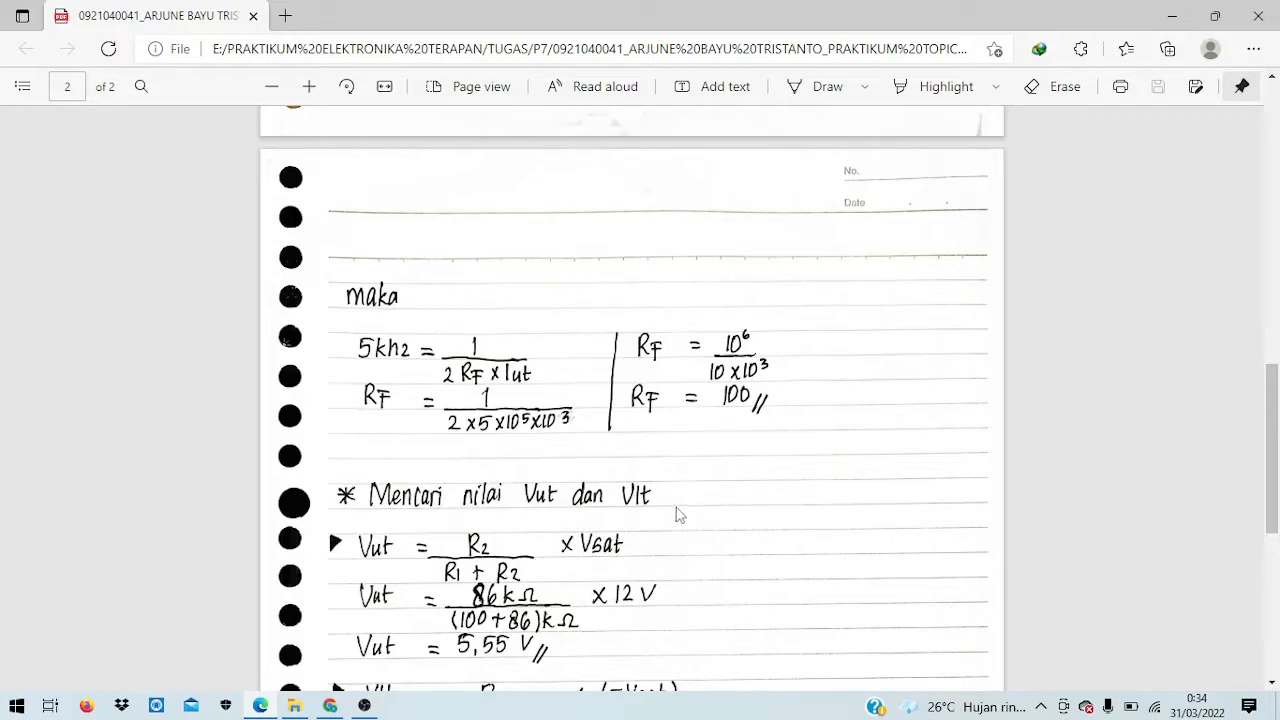
pyautogui.scroll(-4, 699, 520)
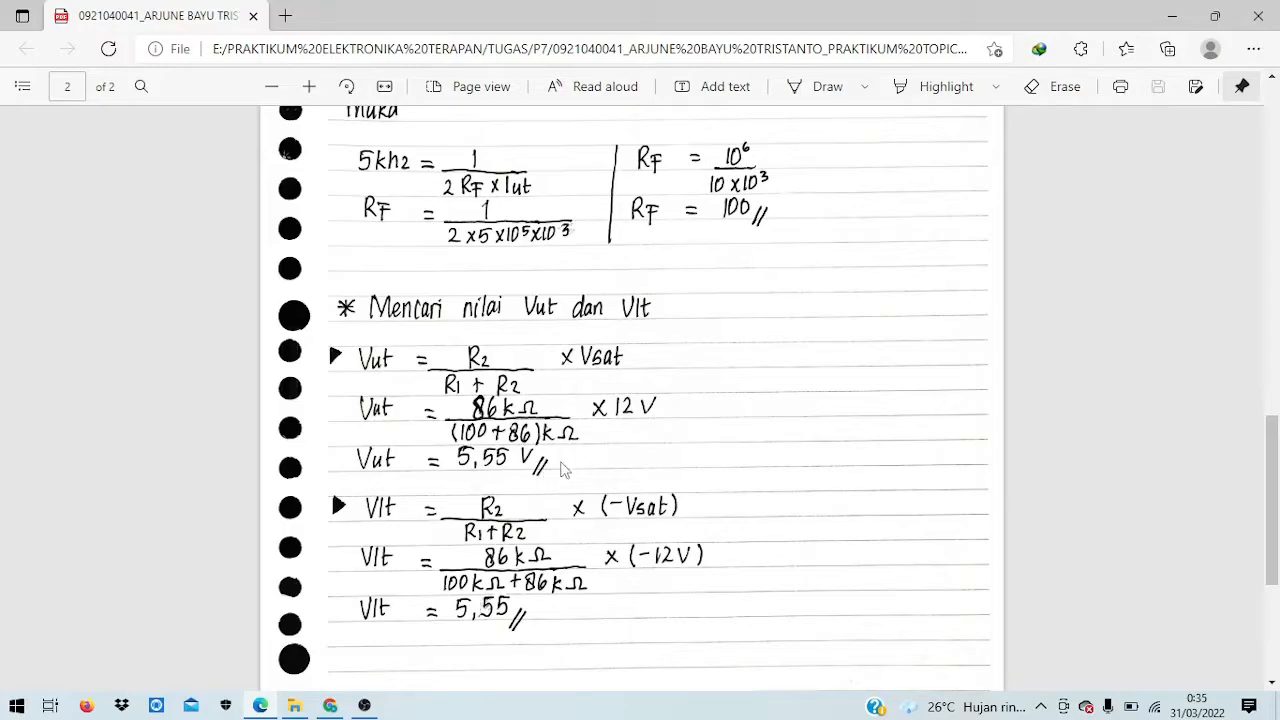
# Step: Scroll through the Vlt working: 86 kΩ/(100 kΩ + 86 kΩ) × −12 V = 5,55
pyautogui.scroll(-1, 585, 477)
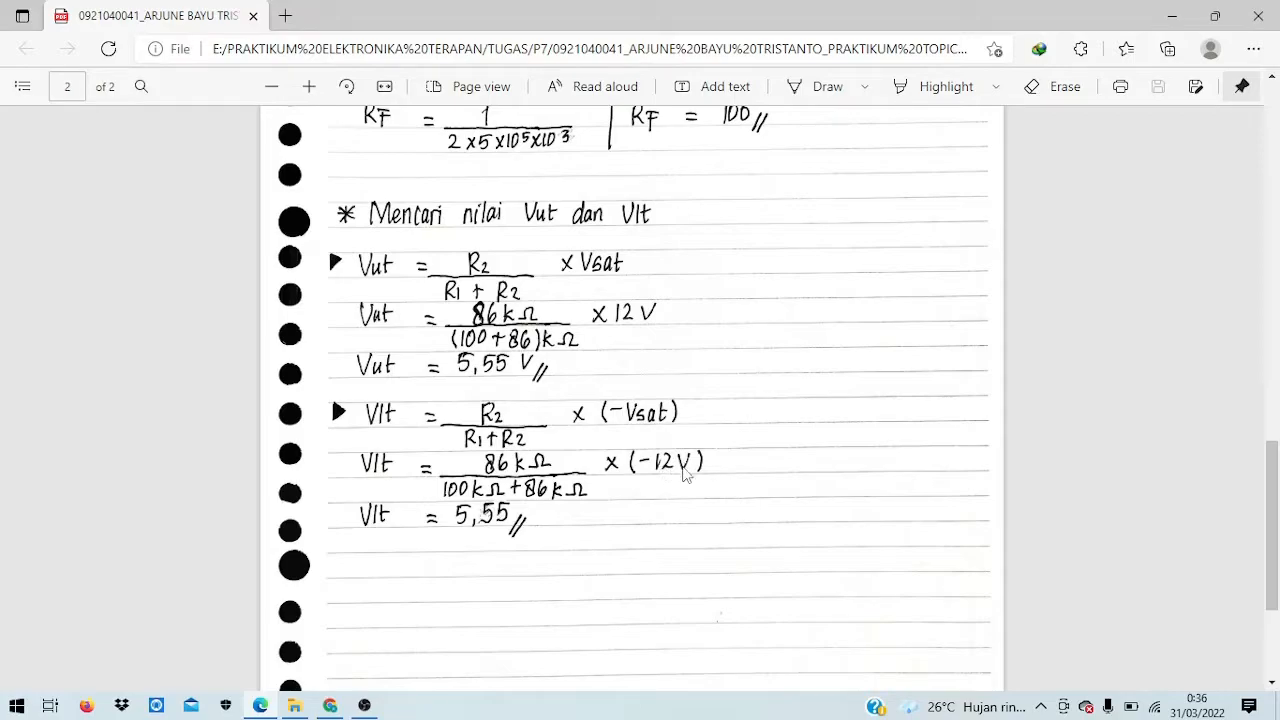
pyautogui.scroll(-1, 585, 518)
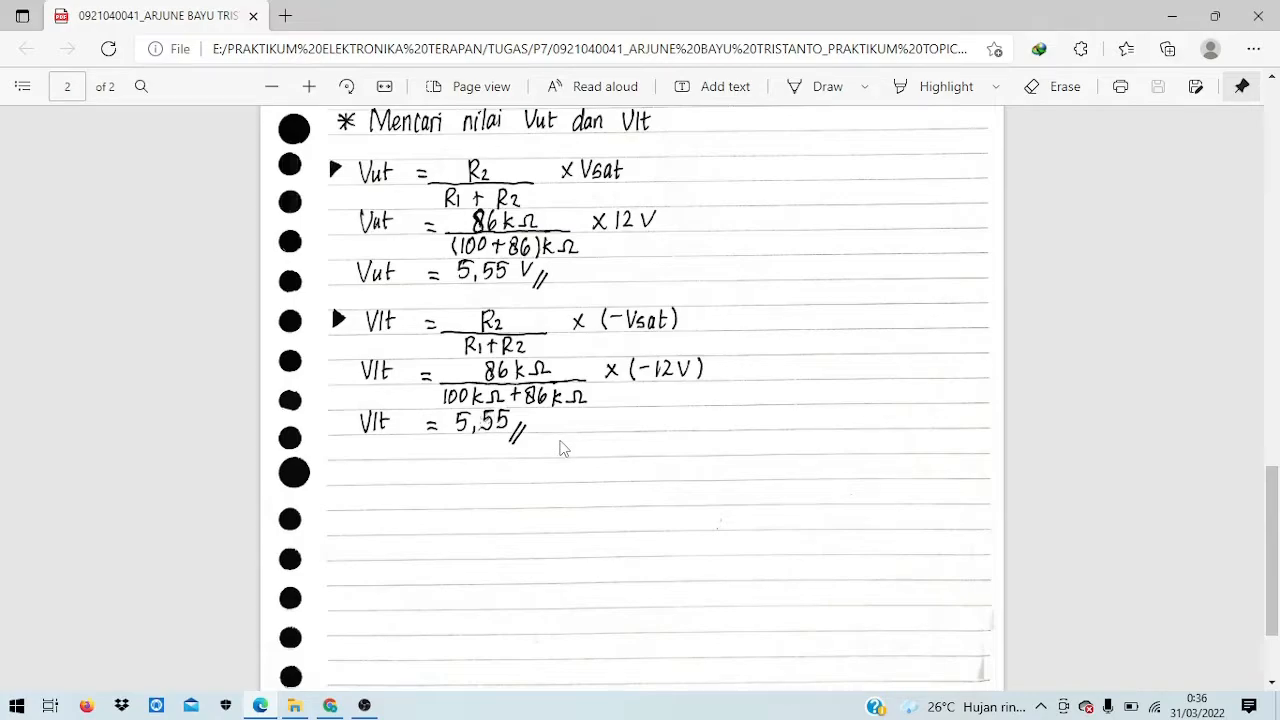
pyautogui.scroll(1, 560, 449)
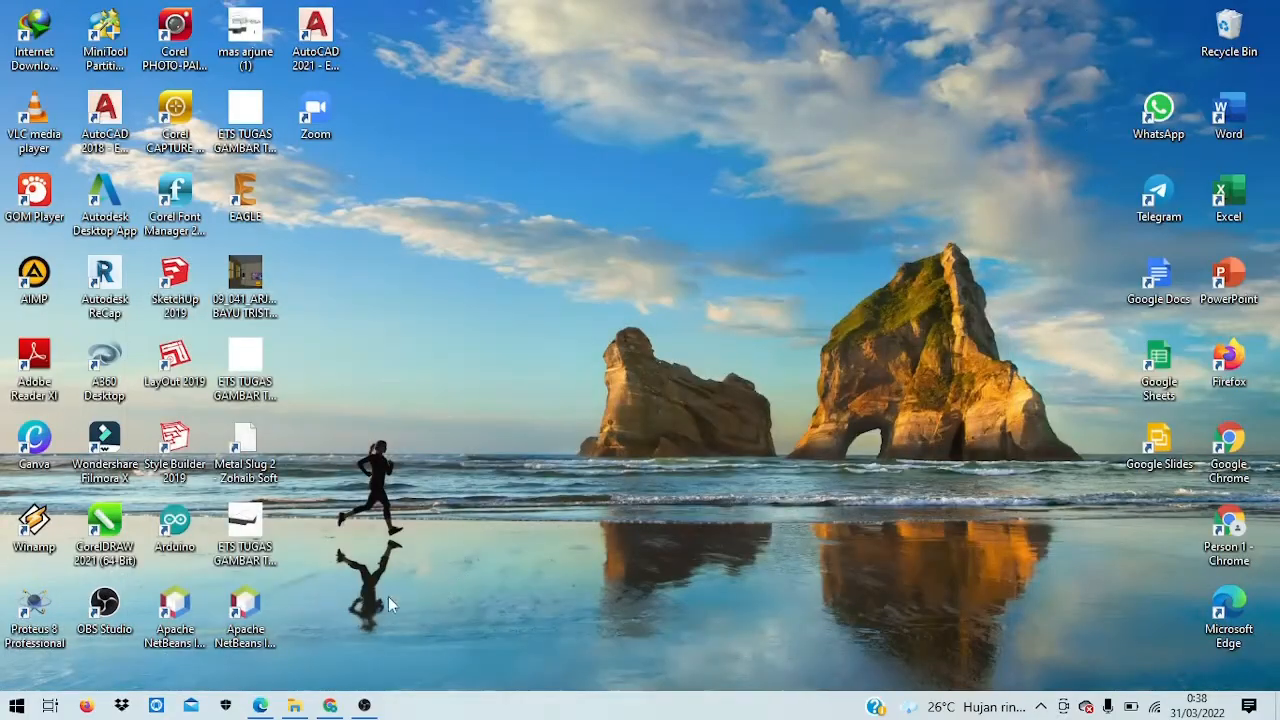
# Step: Reopen the worksheet to the 'Mencari nilai Vut dan Vlt' section, then minimise Edge
pyautogui.click(260, 705)
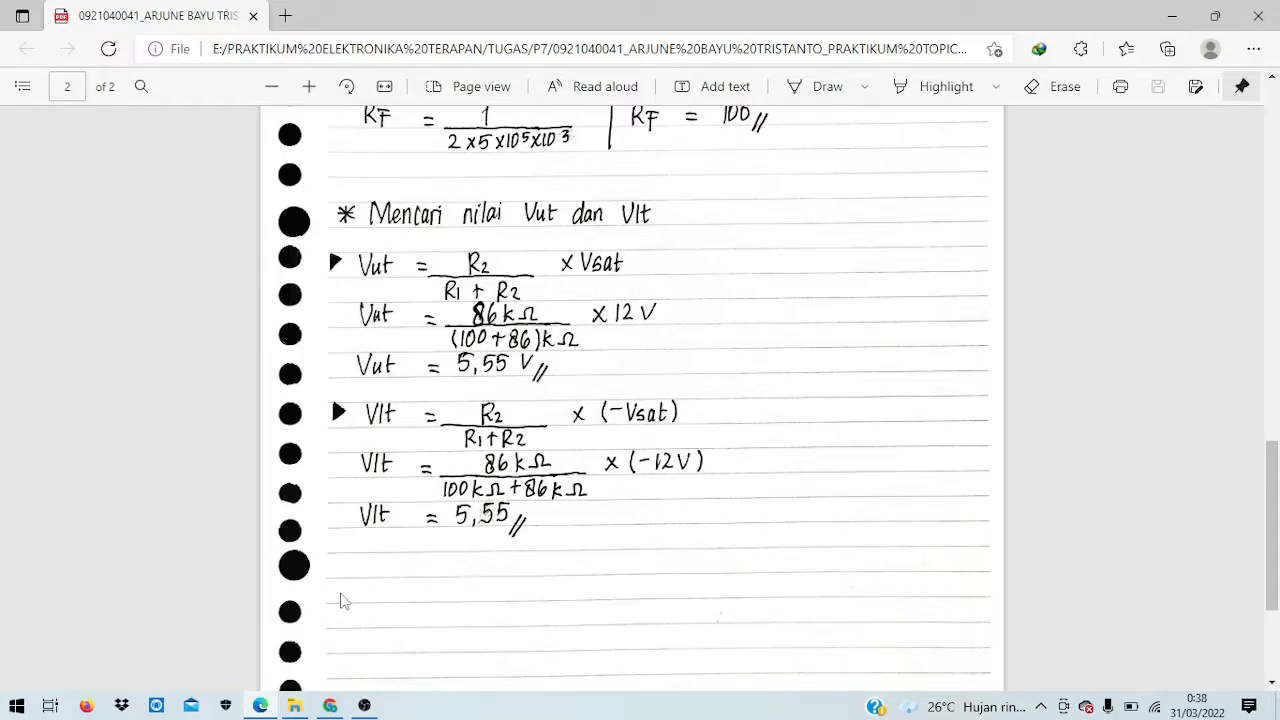
pyautogui.scroll(3, 830, 555)
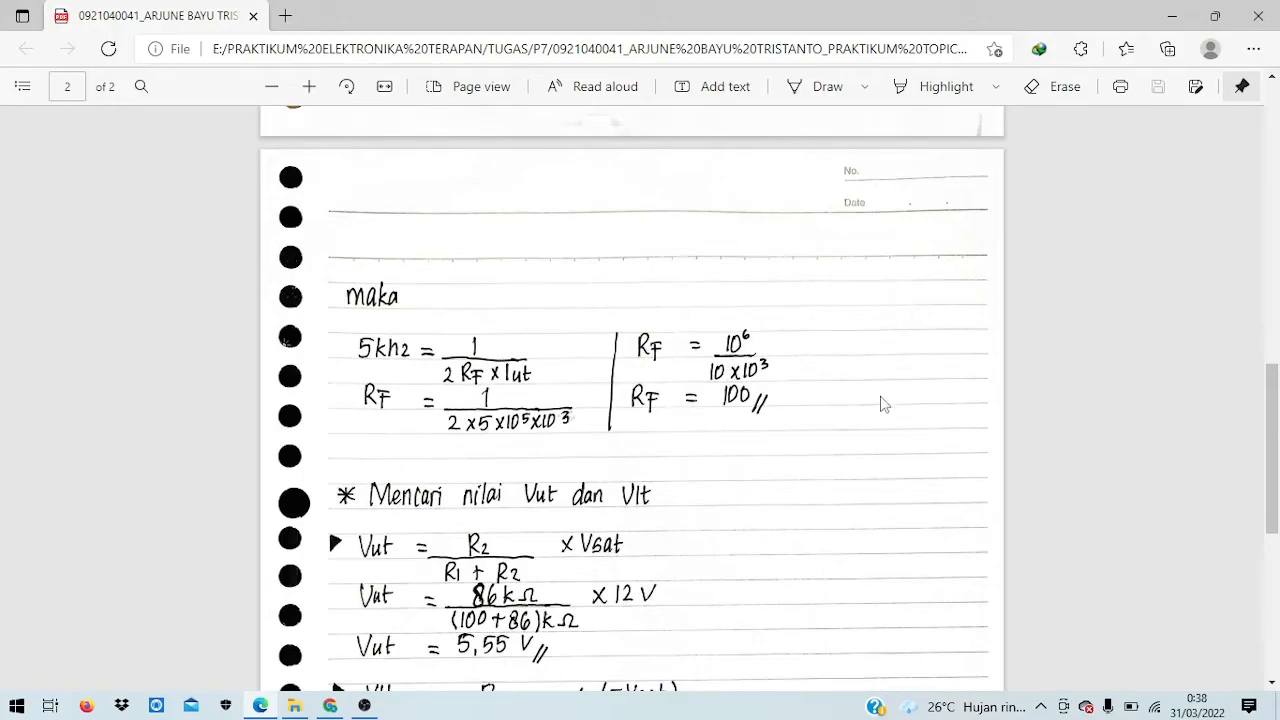
pyautogui.scroll(-3, 860, 400)
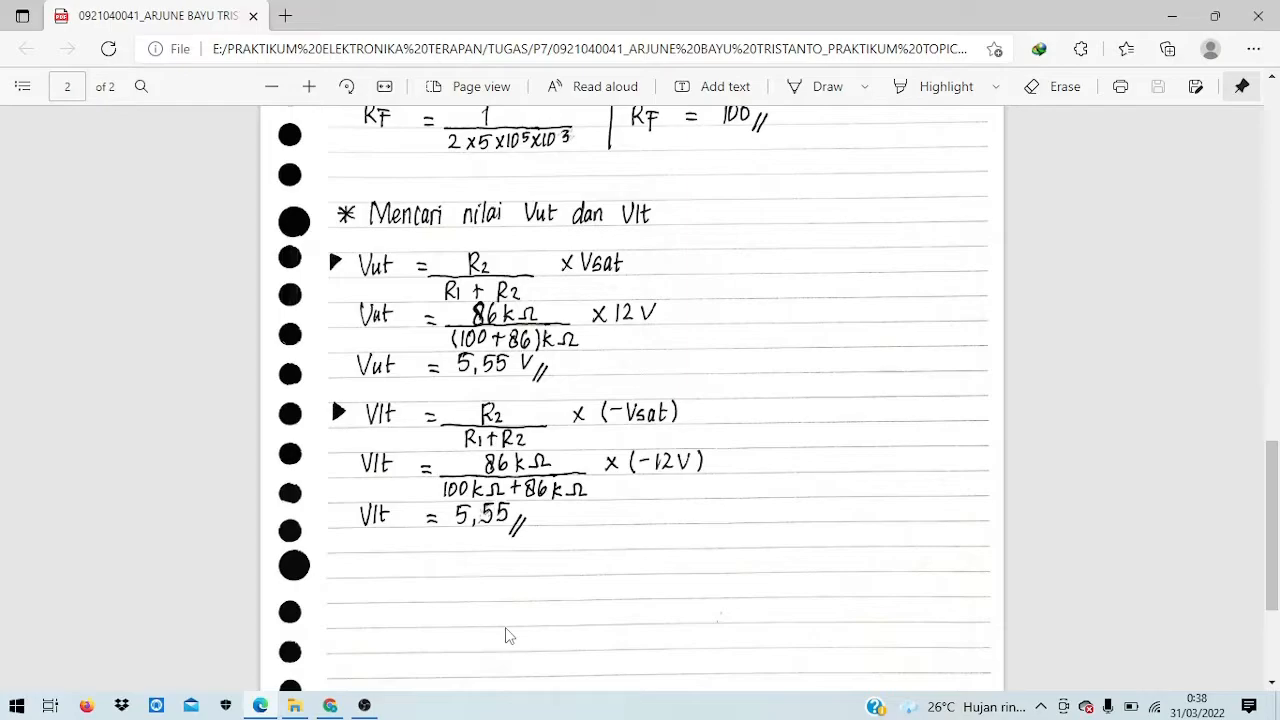
pyautogui.scroll(-2, 563, 595)
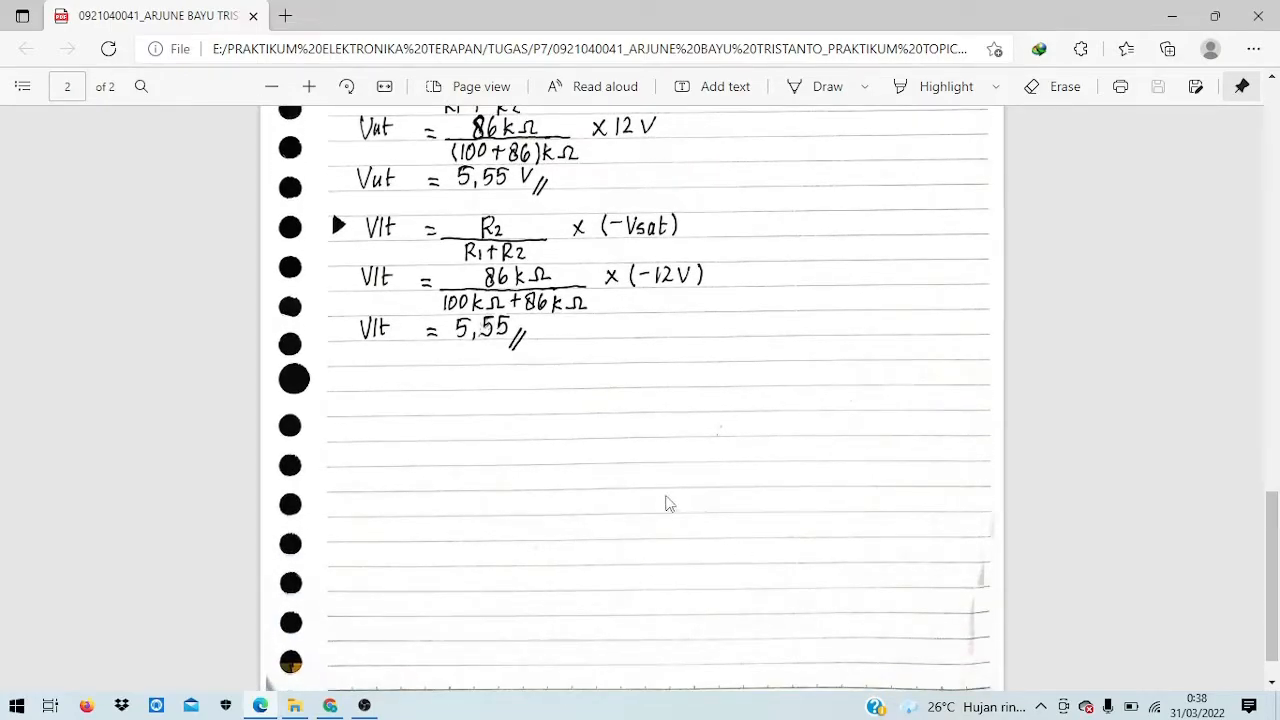
pyautogui.scroll(2, 668, 505)
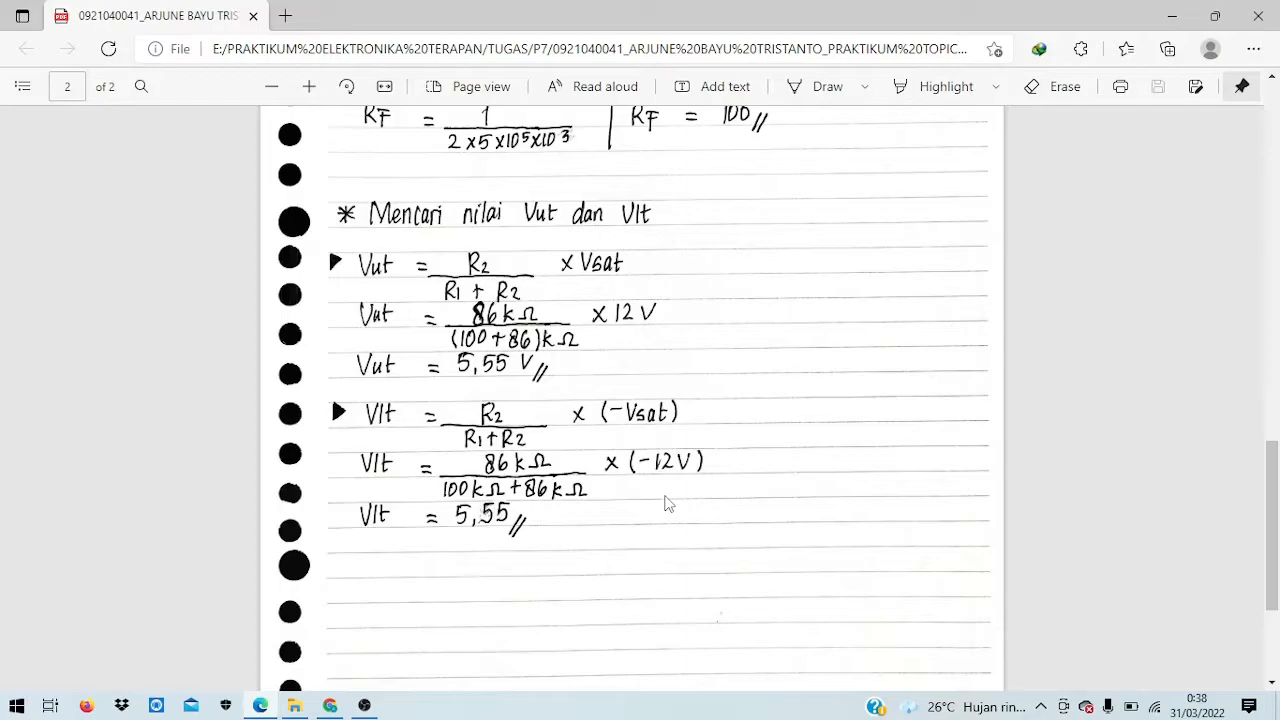
pyautogui.click(1172, 16)
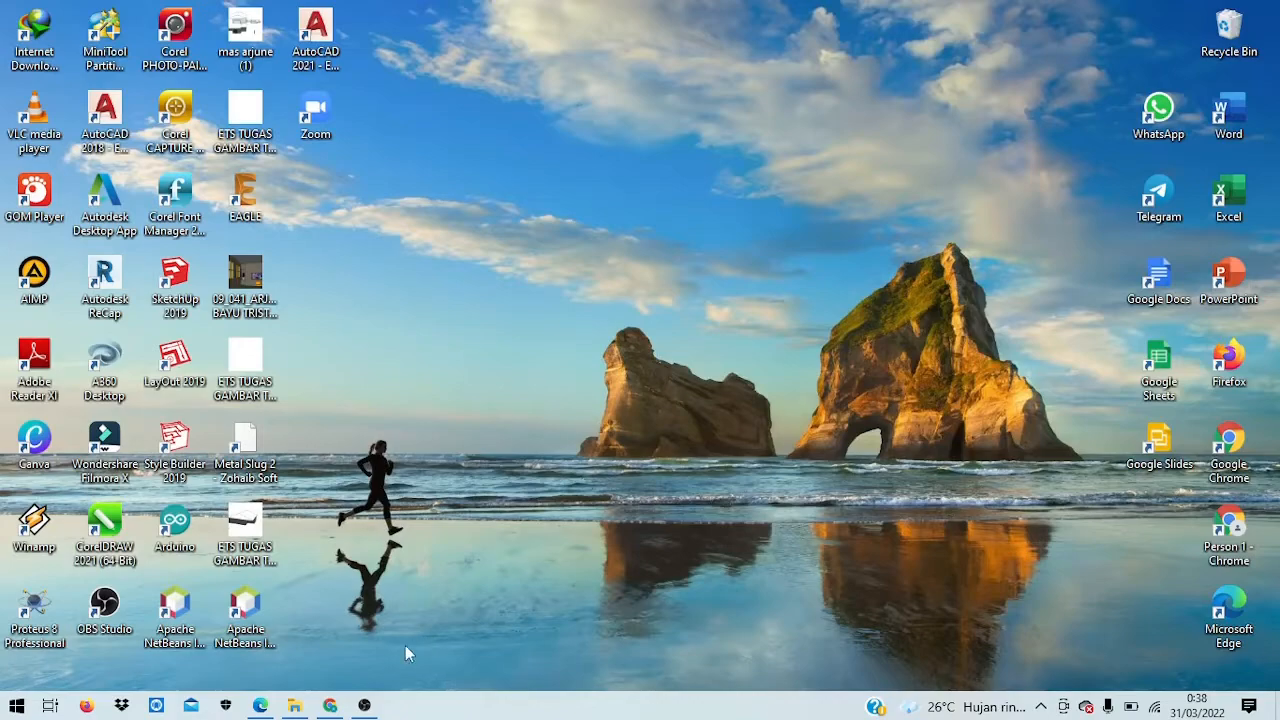
# Step: Launch Proteus 8 Professional from its desktop shortcut to reach the Home Page
pyautogui.doubleClick(24, 606)
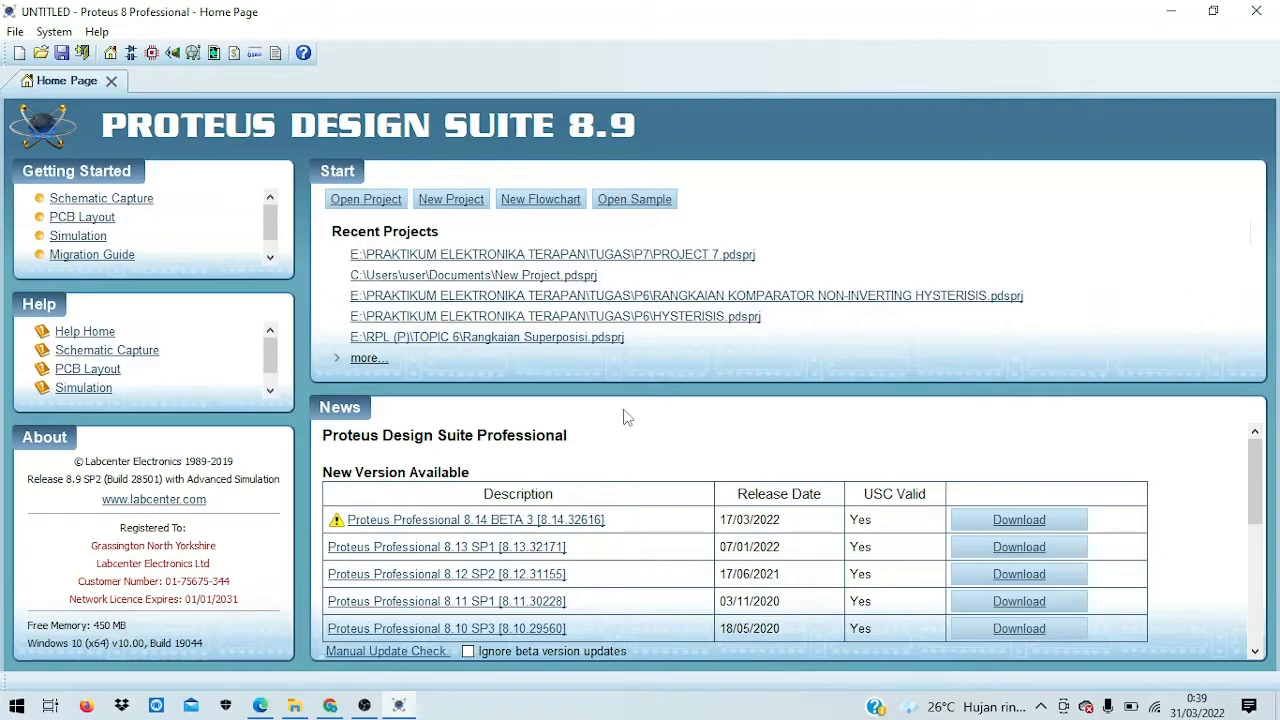
# Step: Create a new project, replacing the existing file, with Landscape A4 schematic, no PCB, no firmware
pyautogui.click(463, 212)
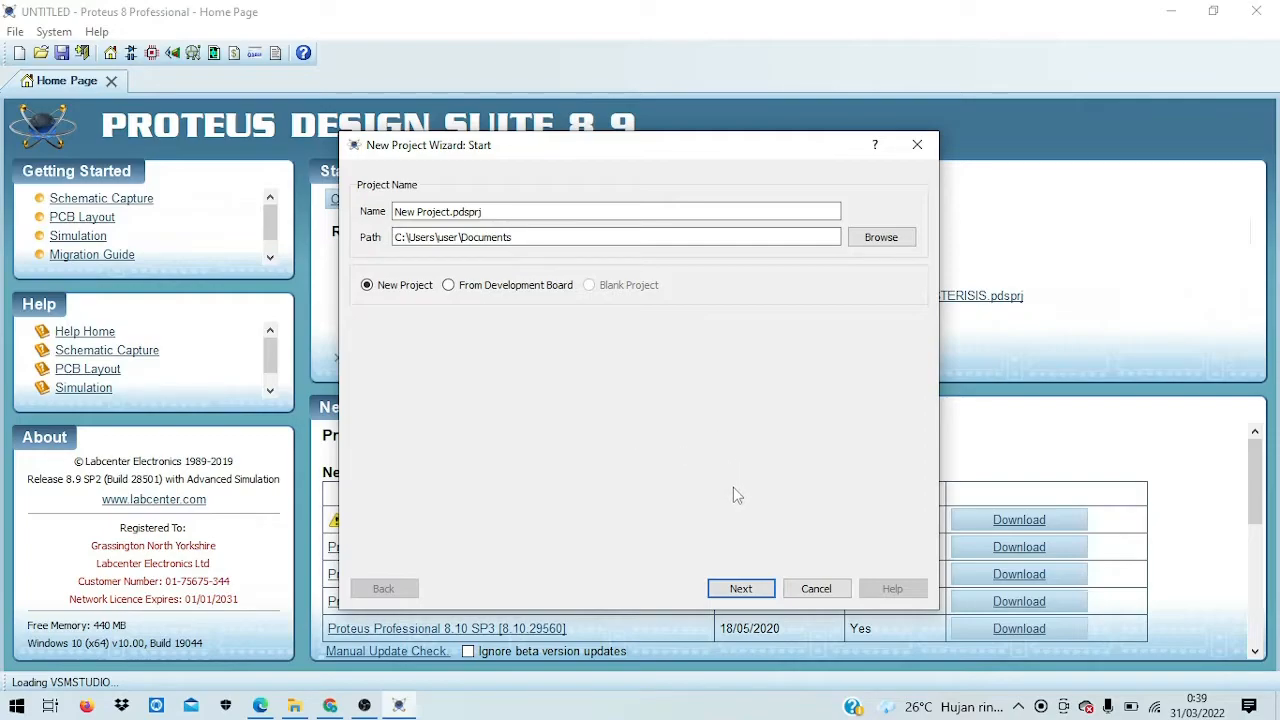
pyautogui.click(741, 589)
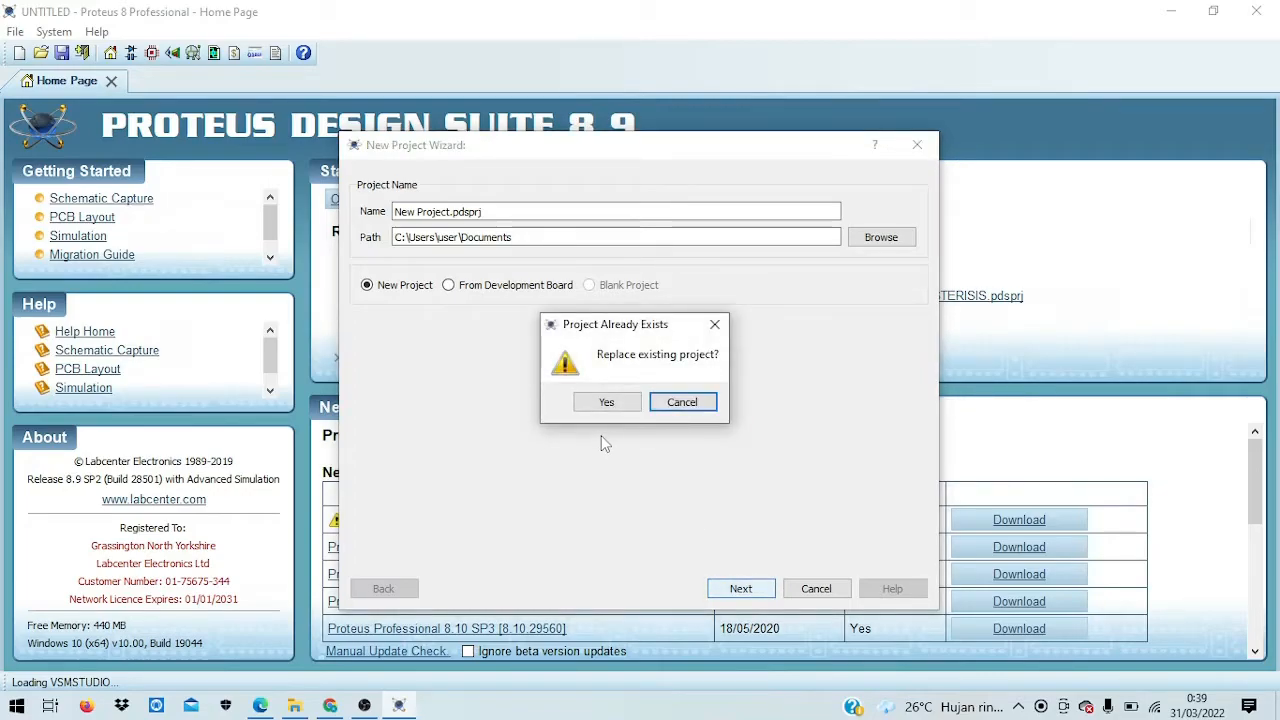
pyautogui.click(608, 405)
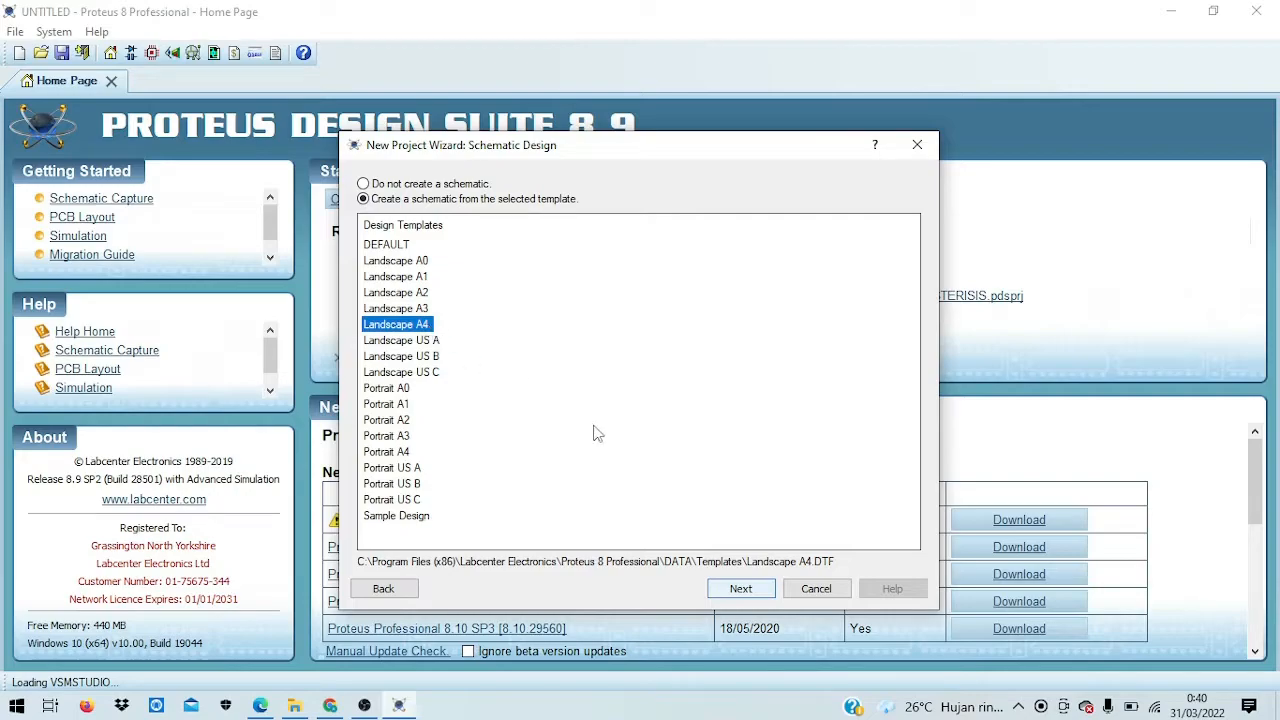
pyautogui.click(740, 589)
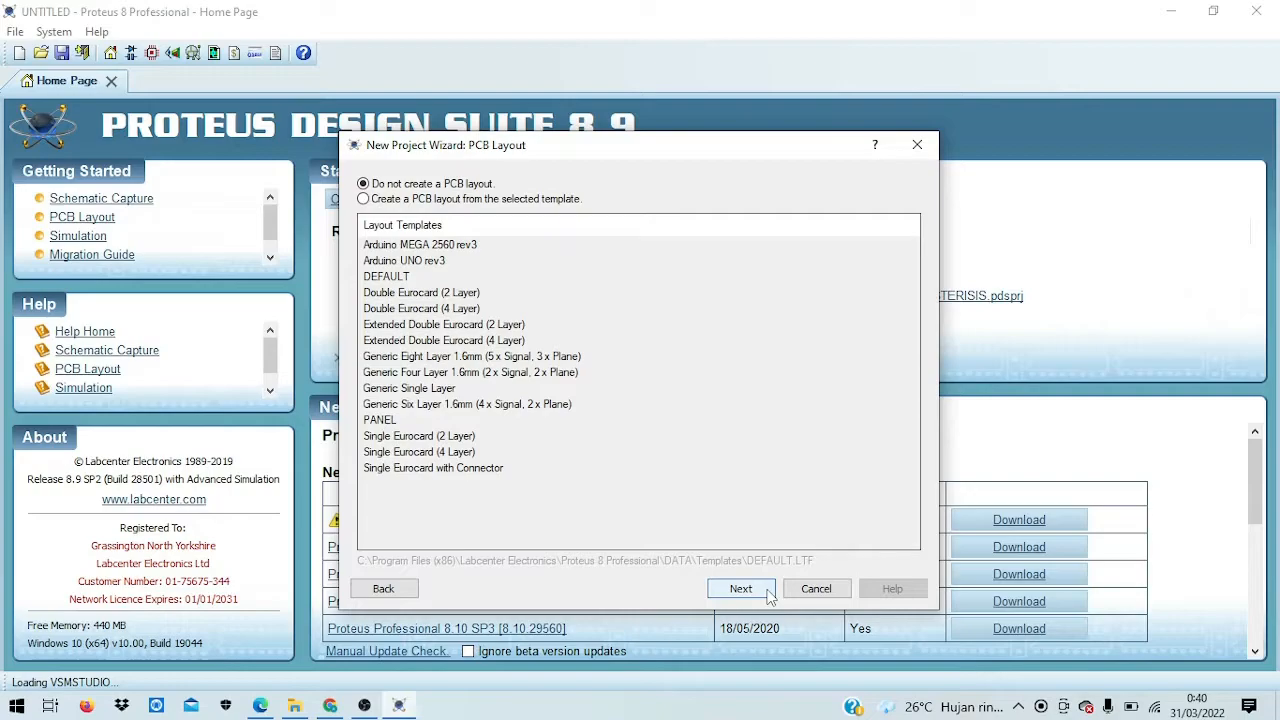
pyautogui.click(740, 589)
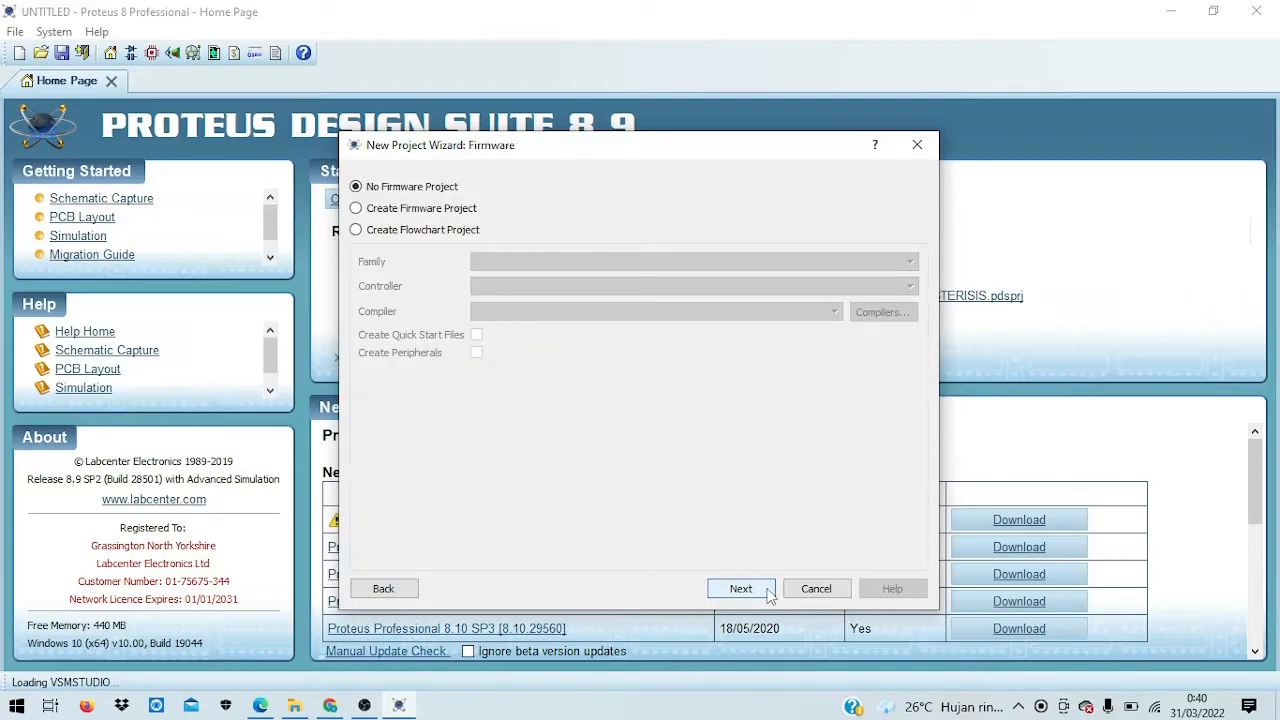
pyautogui.click(740, 589)
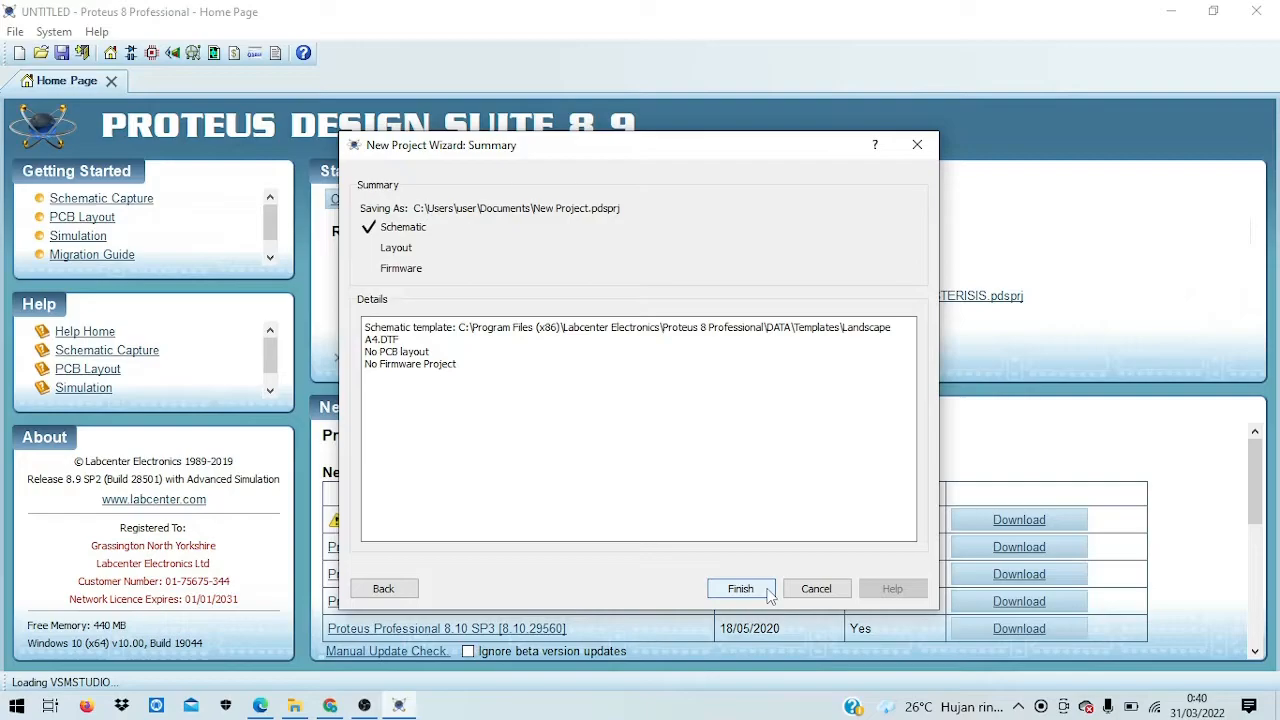
pyautogui.click(770, 592)
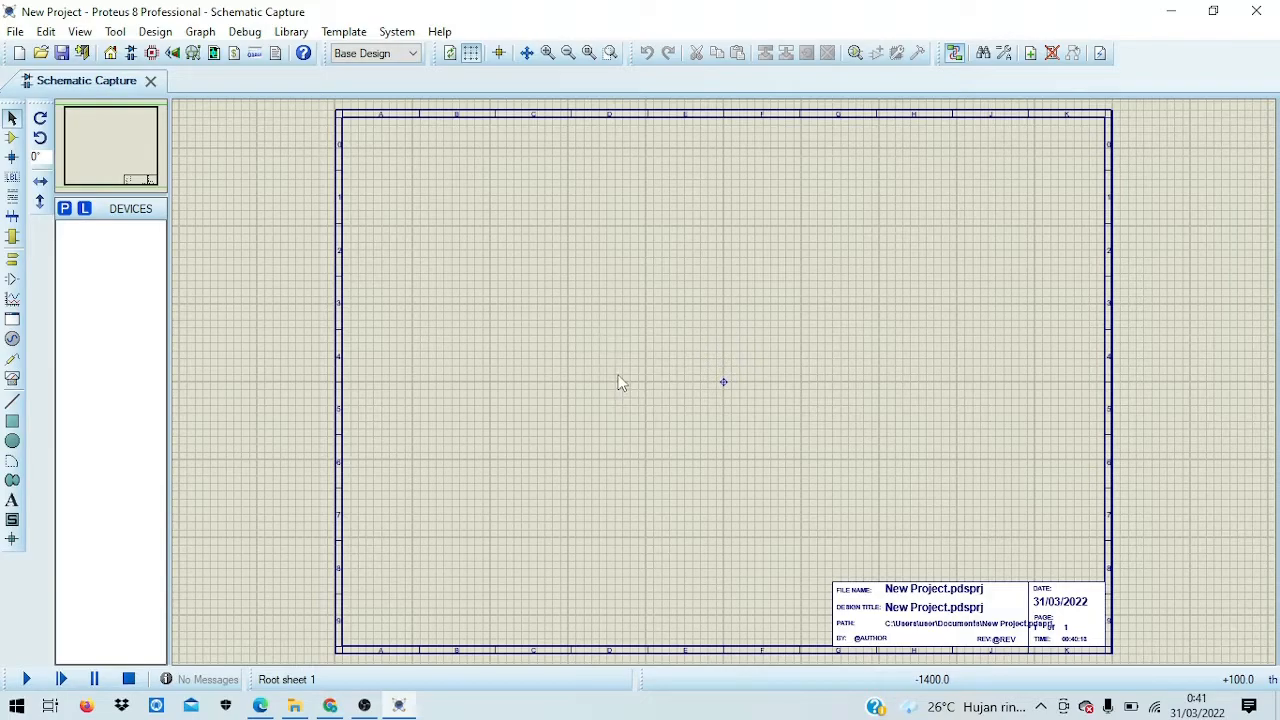
# Step: Pick CAPACITOR, LF356 and RESISTOR from the device library into the devices list
pyautogui.click(64, 209)
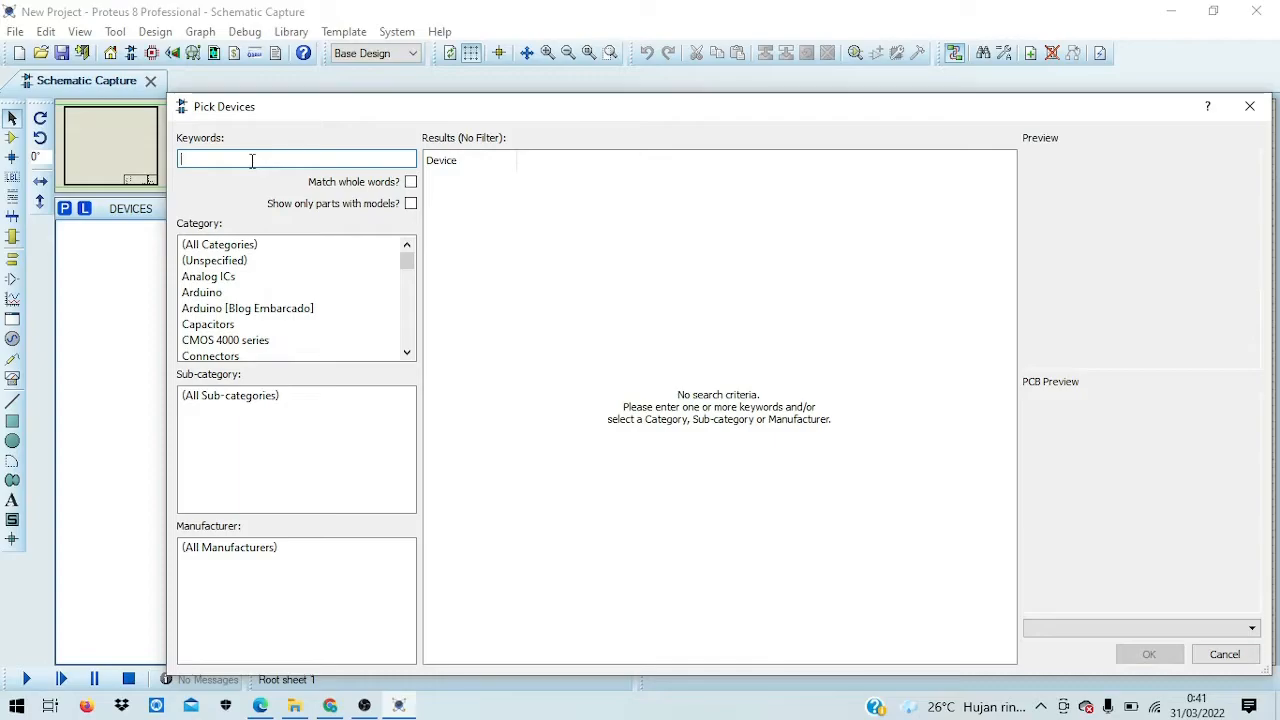
pyautogui.write('C')
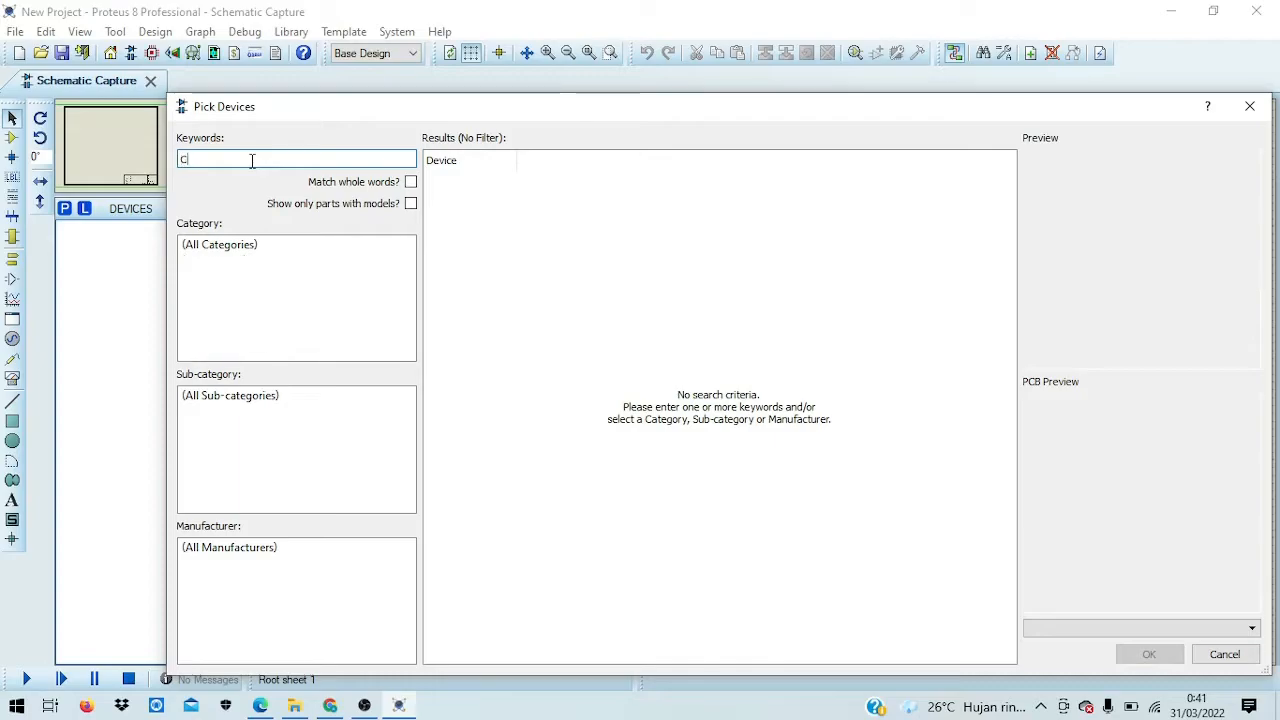
pyautogui.write('APA')
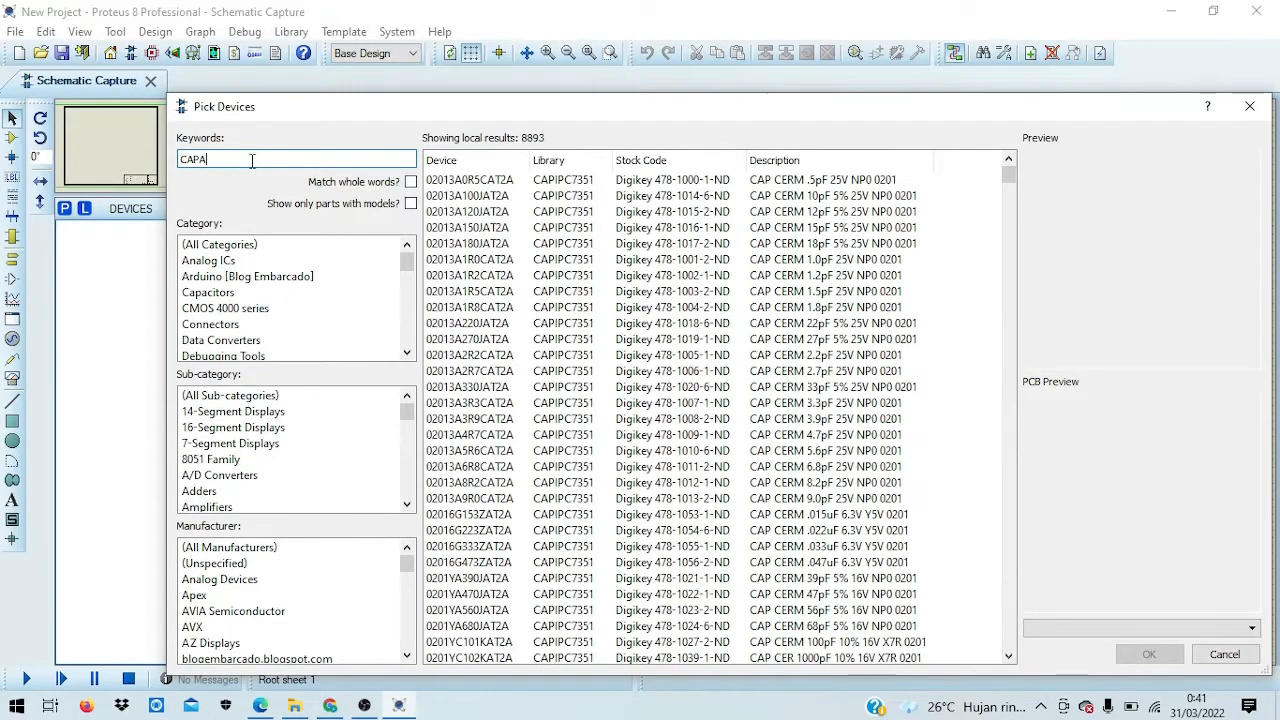
pyautogui.write('CITOR')
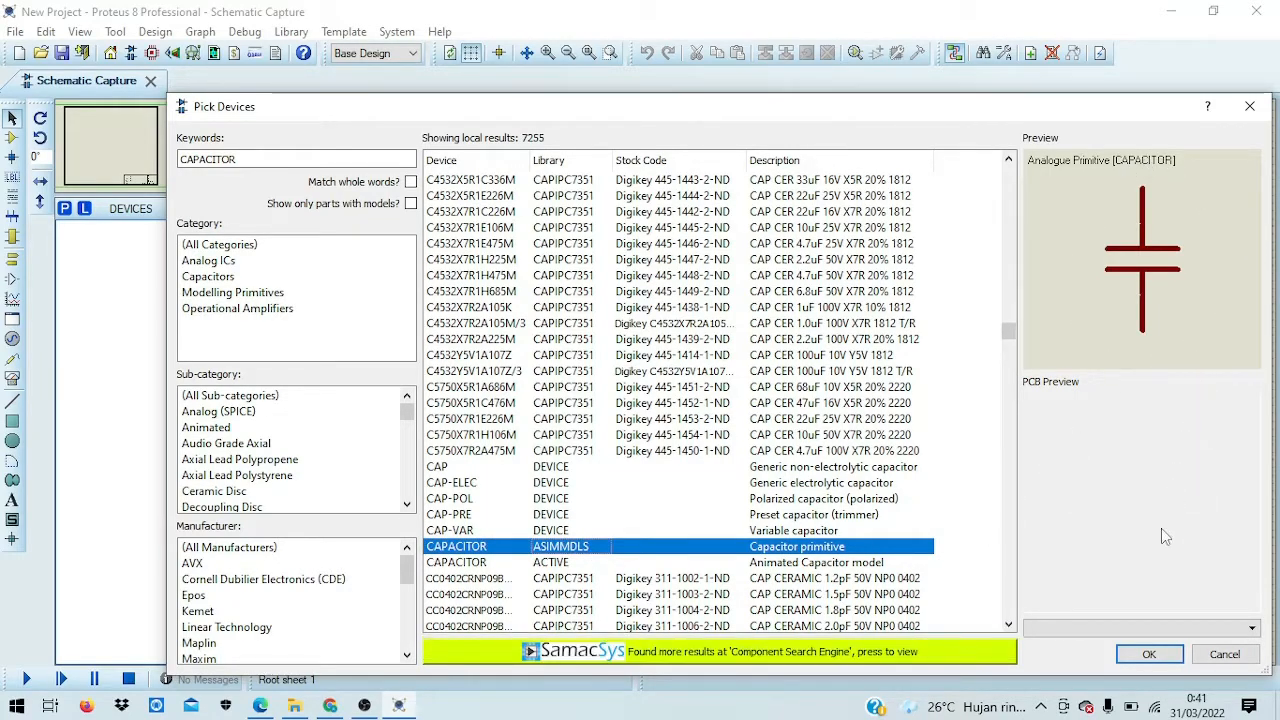
pyautogui.click(1149, 654)
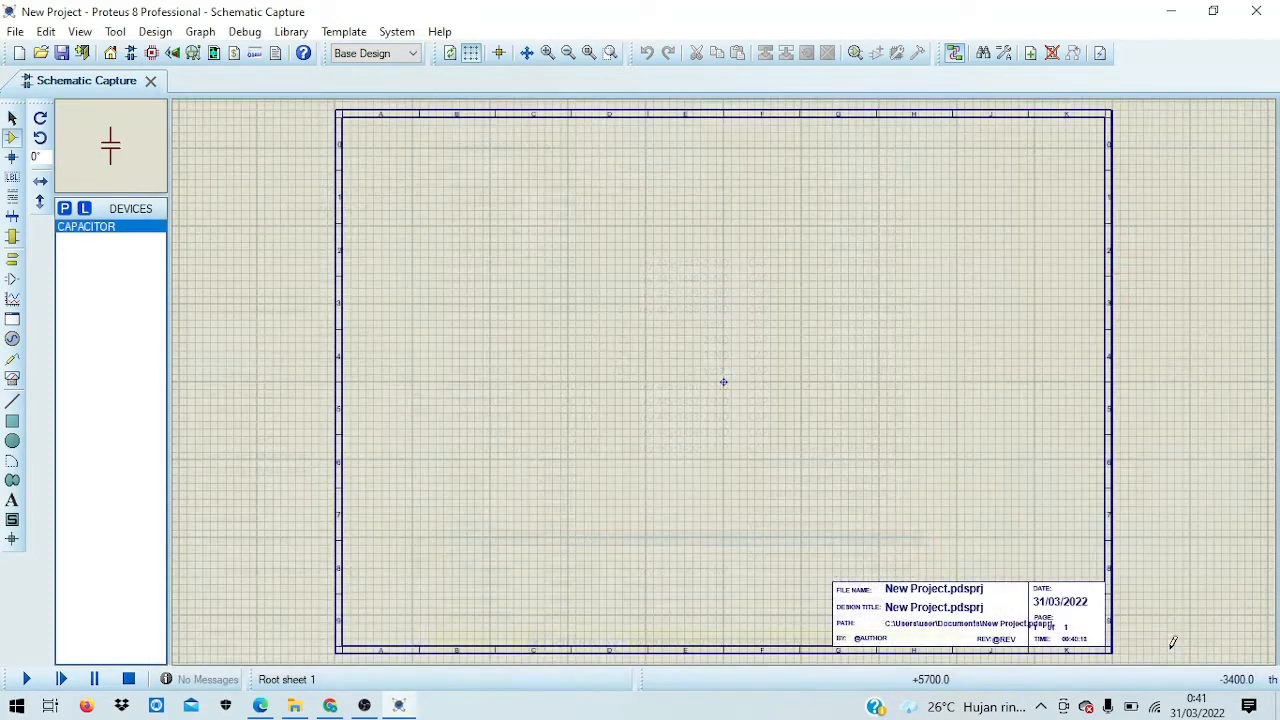
pyautogui.click(71, 208)
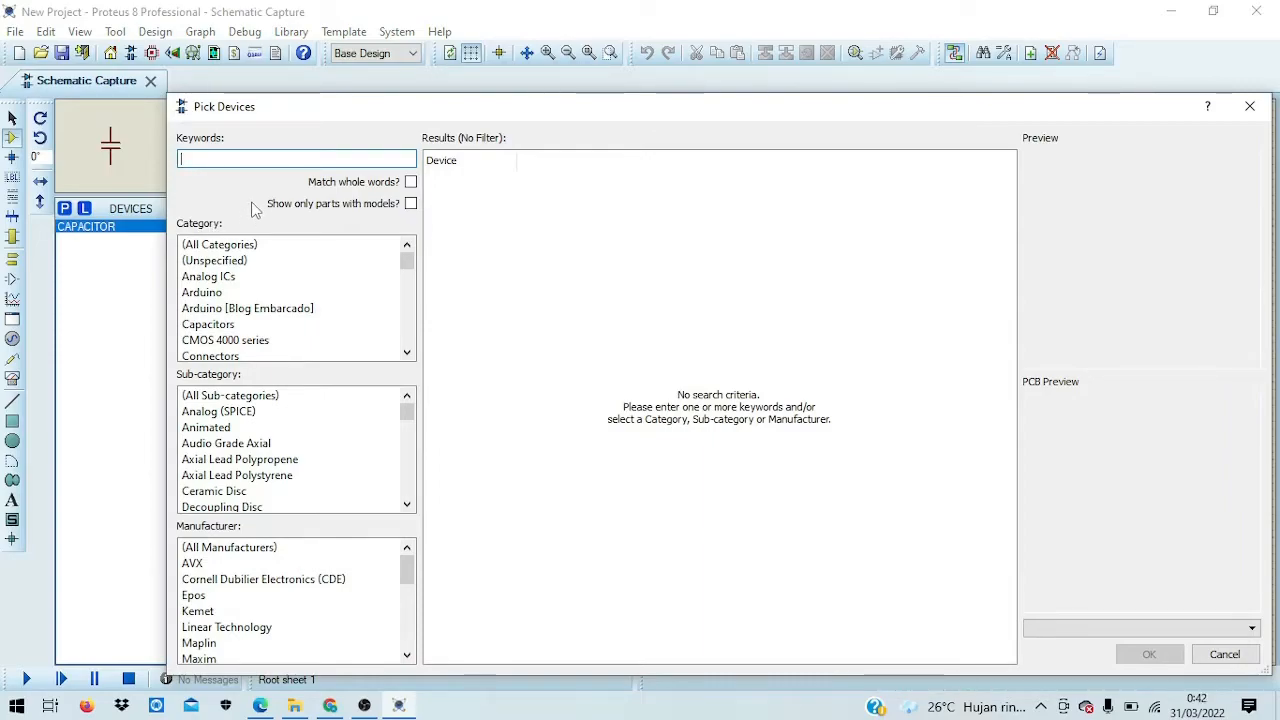
pyautogui.write('LF356')
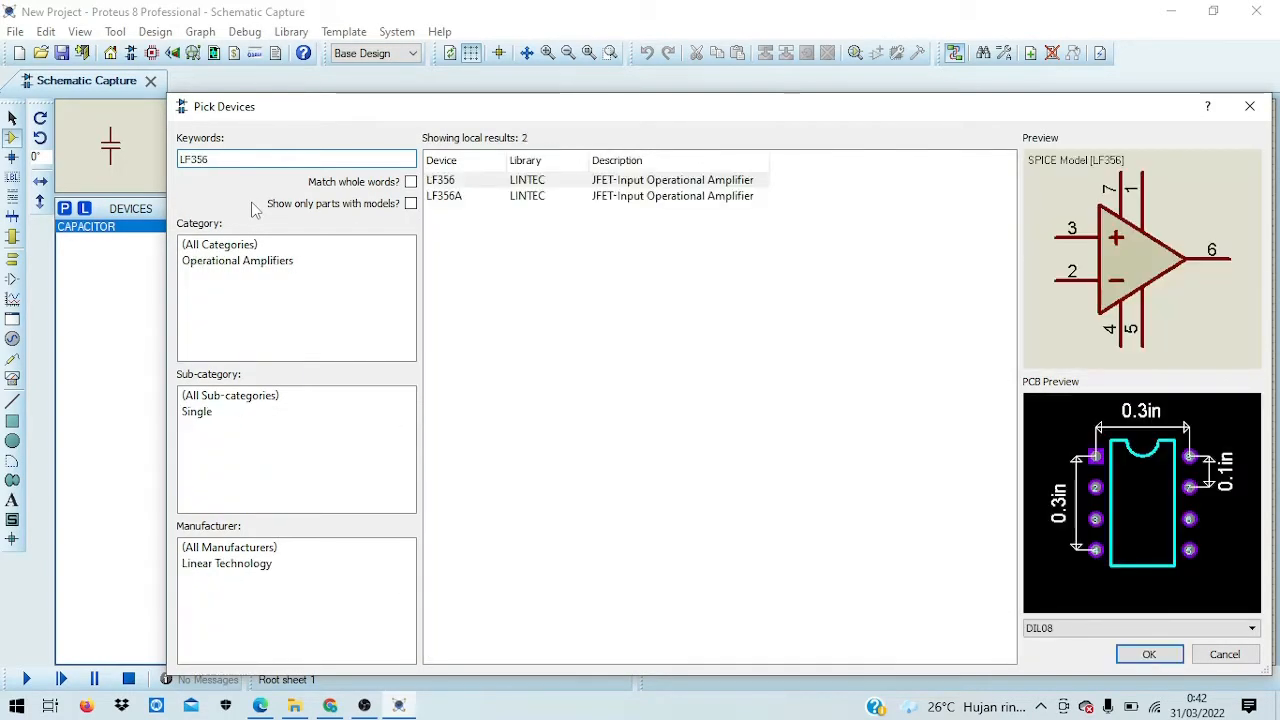
pyautogui.click(530, 180)
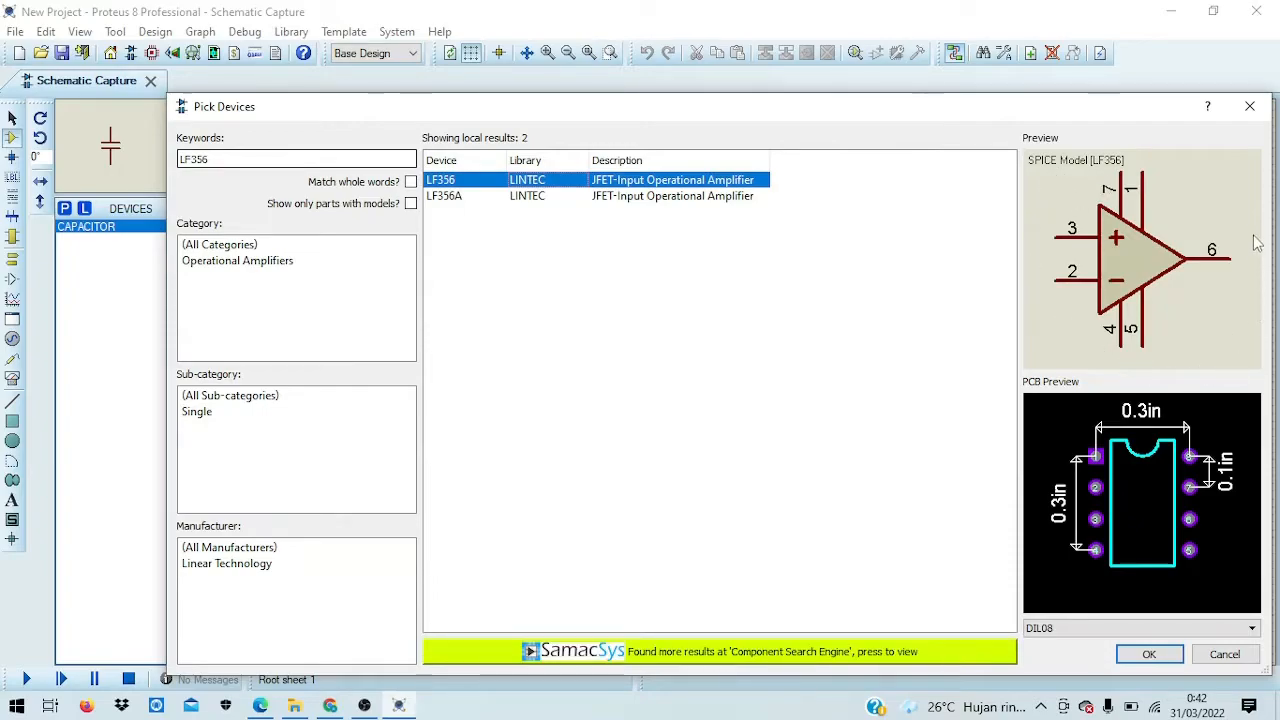
pyautogui.click(1149, 654)
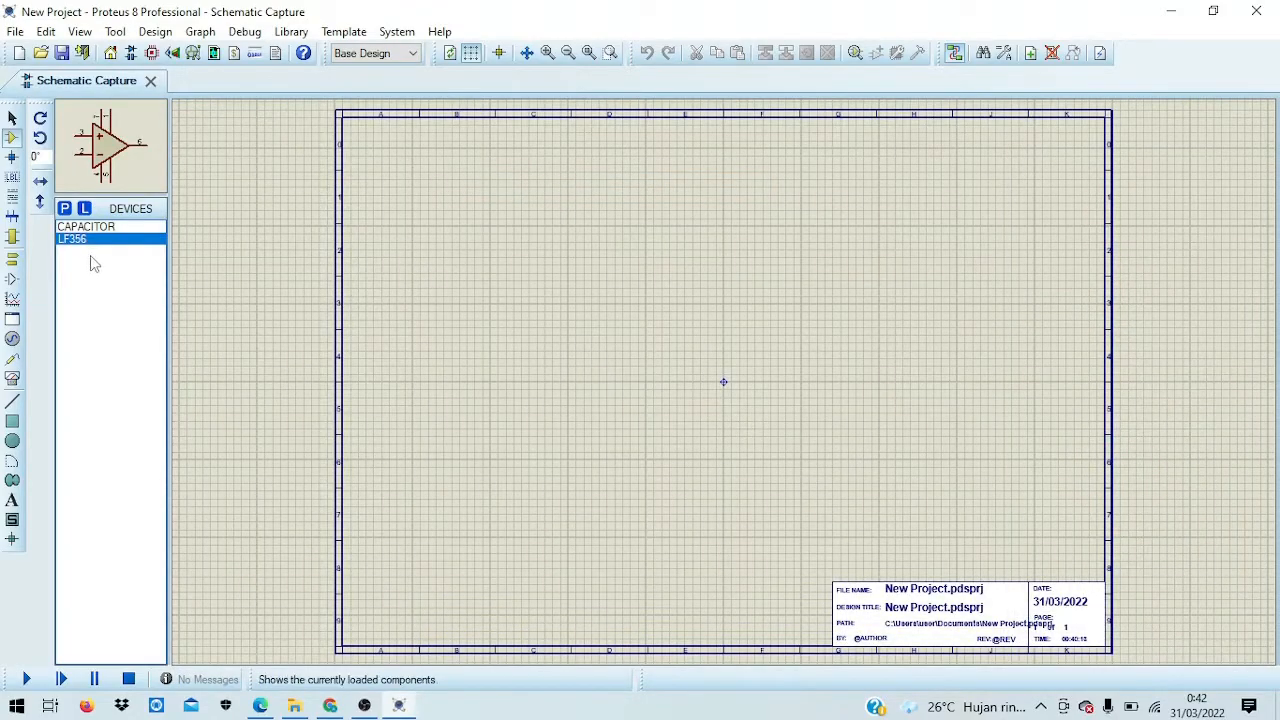
pyautogui.click(62, 208)
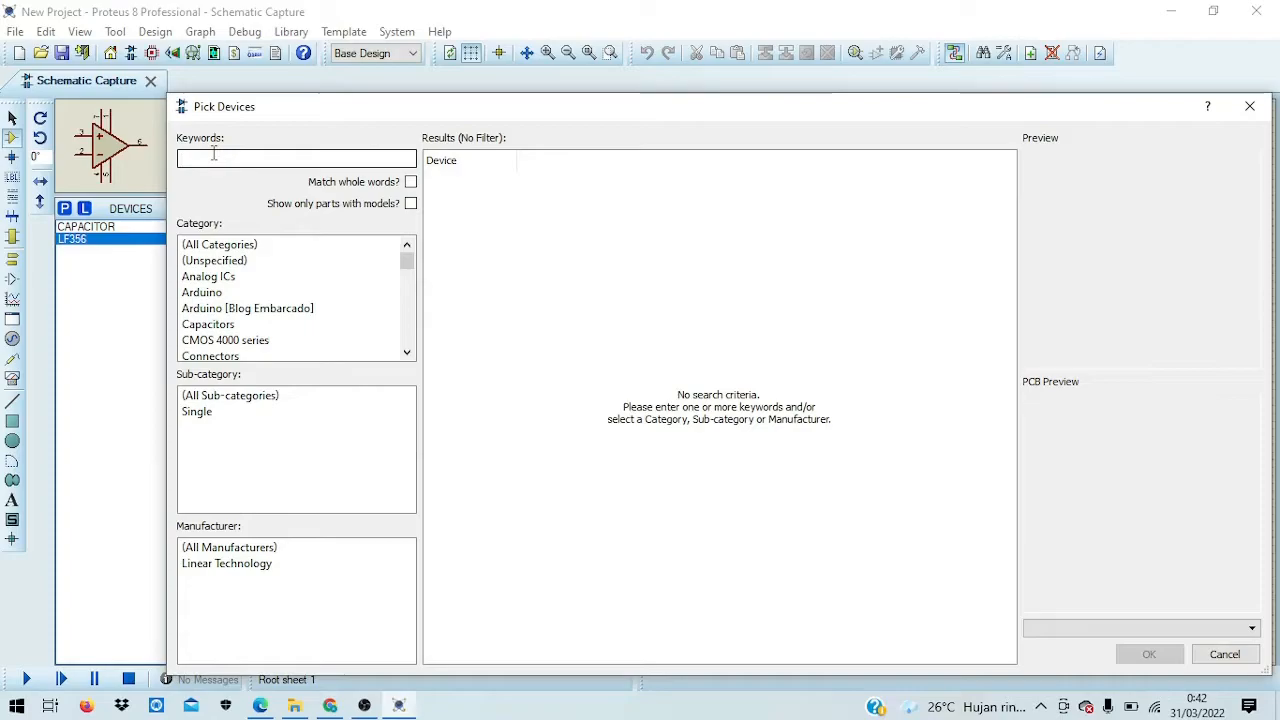
pyautogui.write('RES')
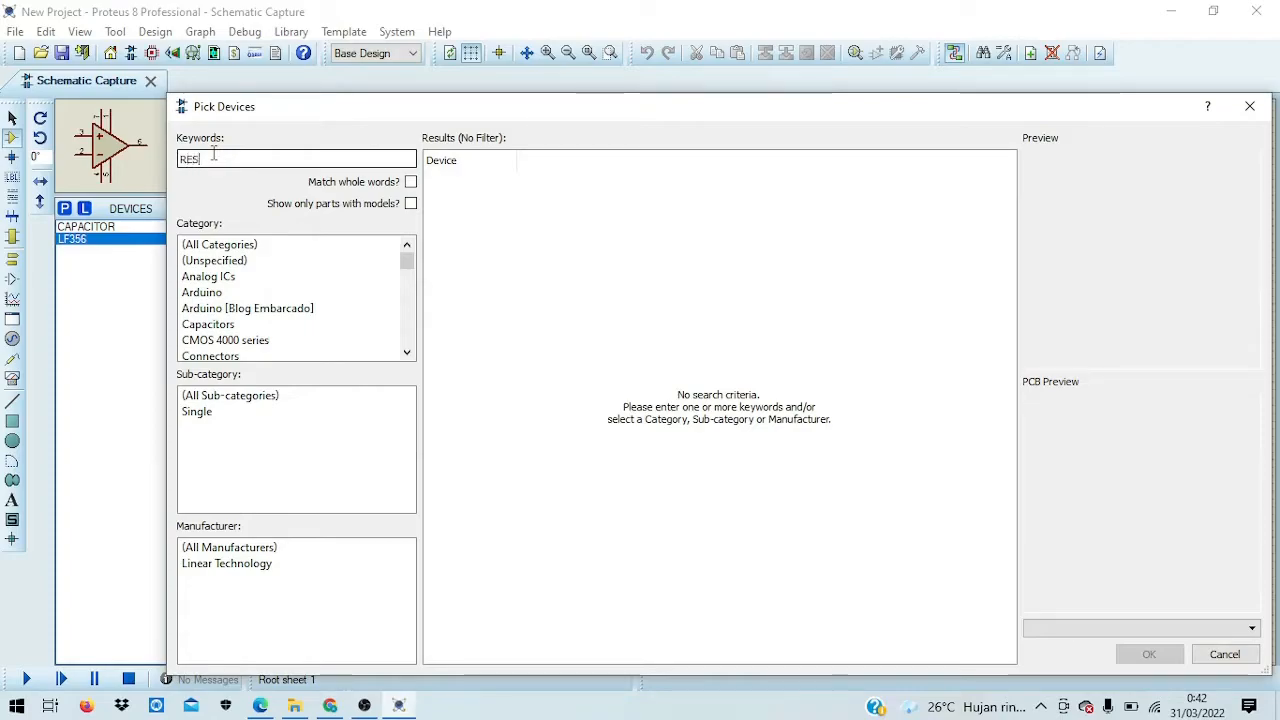
pyautogui.write('ISTOR')
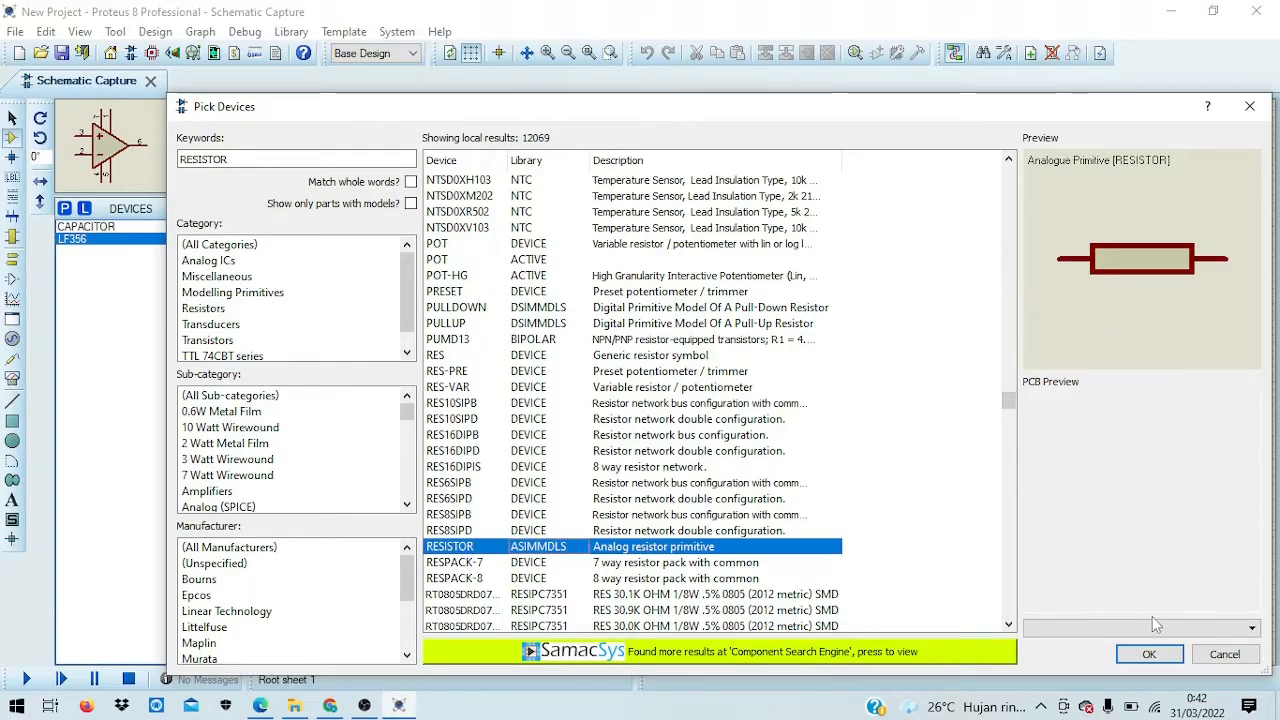
pyautogui.click(1149, 654)
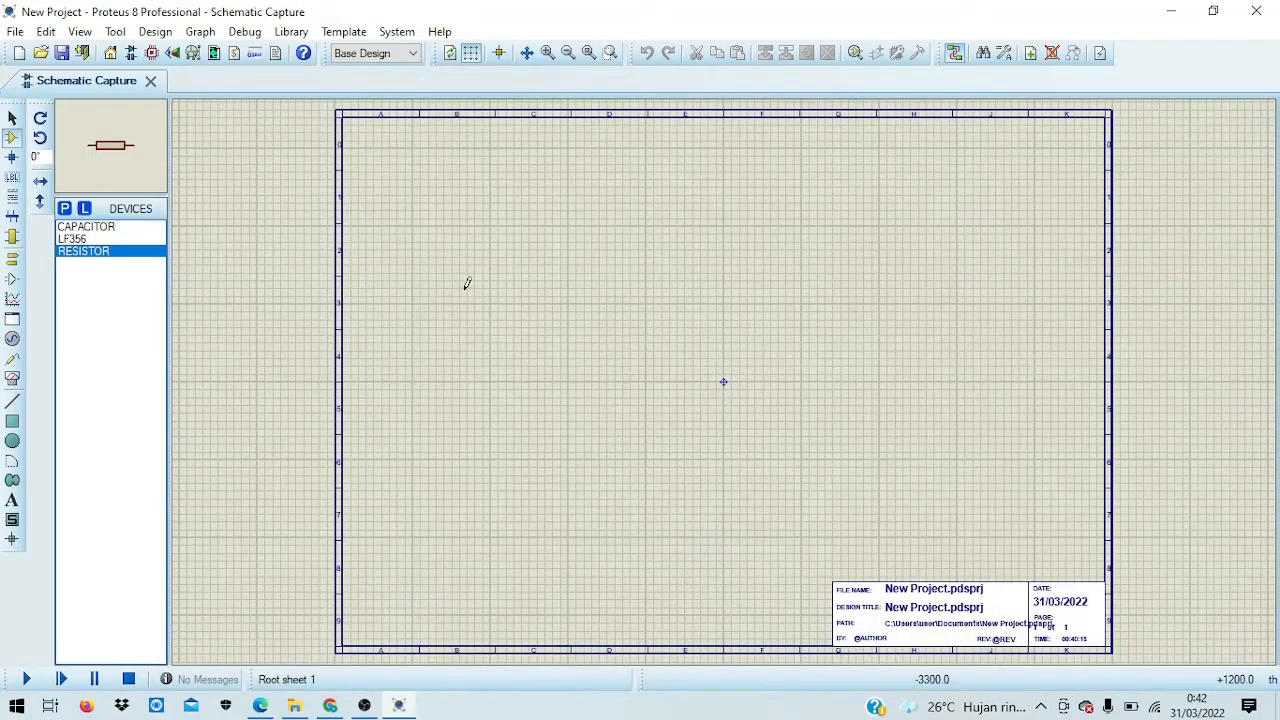
# Step: Place capacitor C1 (1uF) on the sheet with op-amp U1 (LF356) to its right
pyautogui.scroll(1, 777, 303)
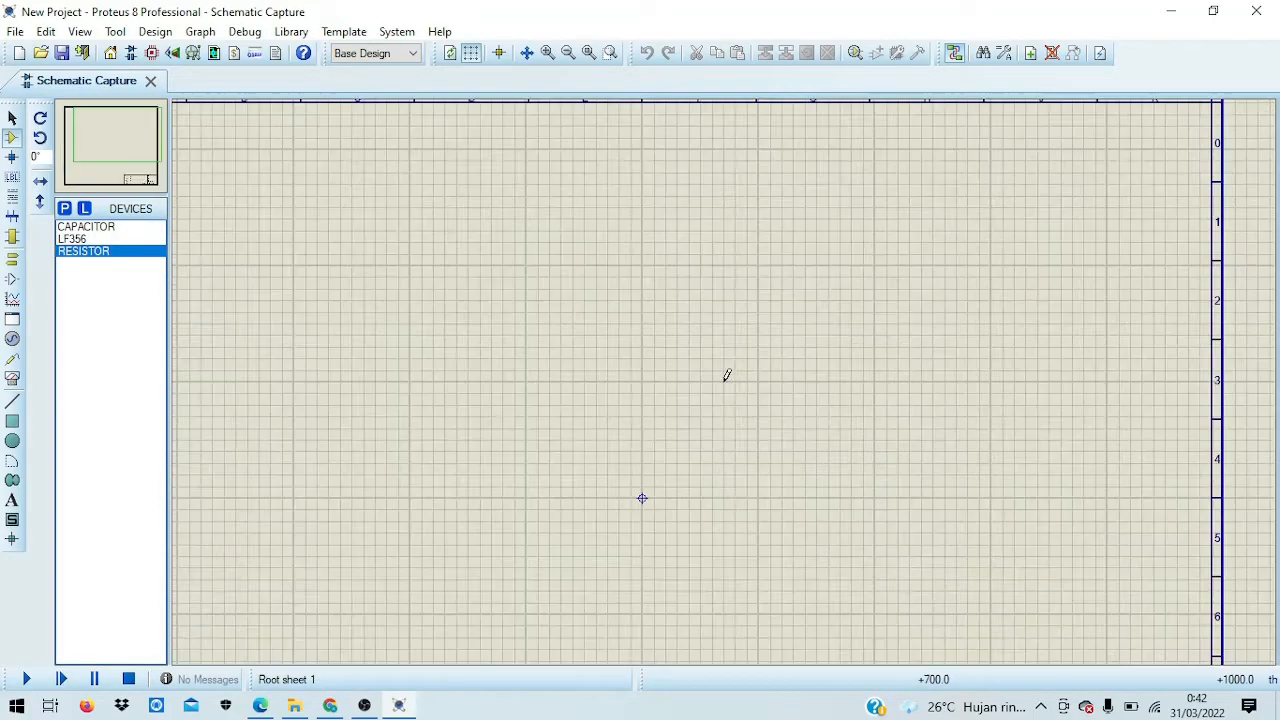
pyautogui.middleClick(681, 352)
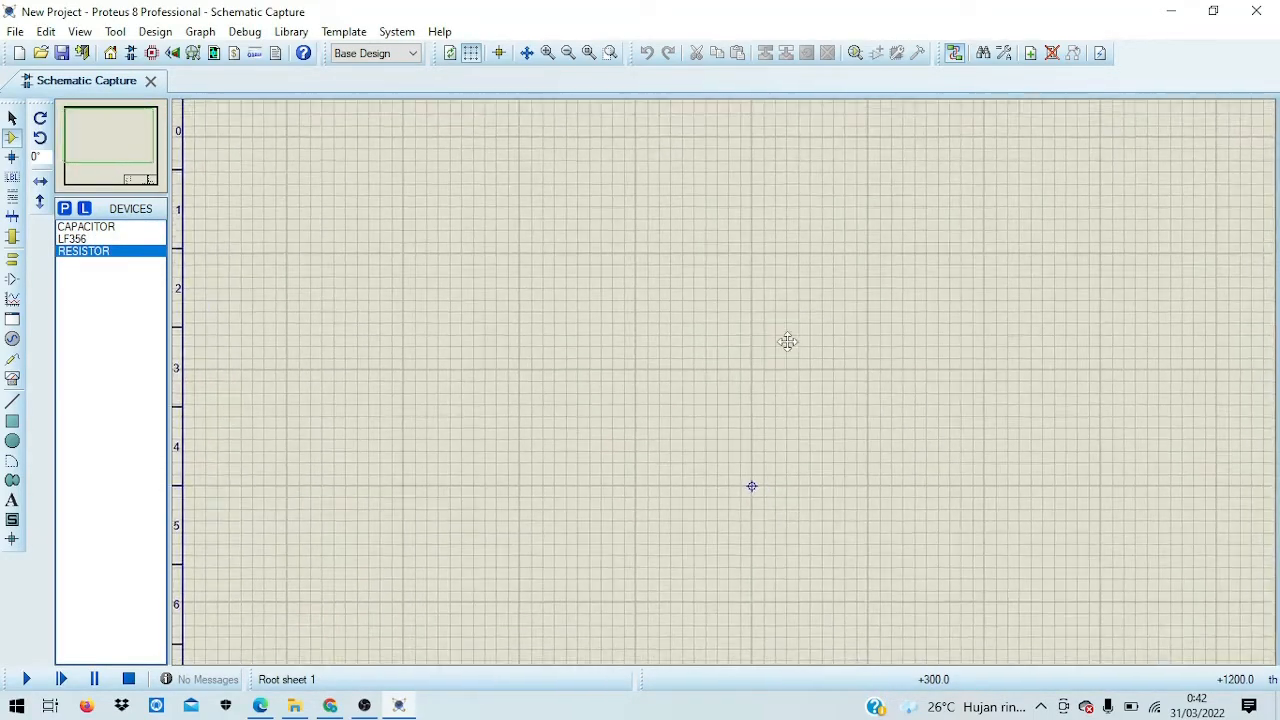
pyautogui.click(781, 337)
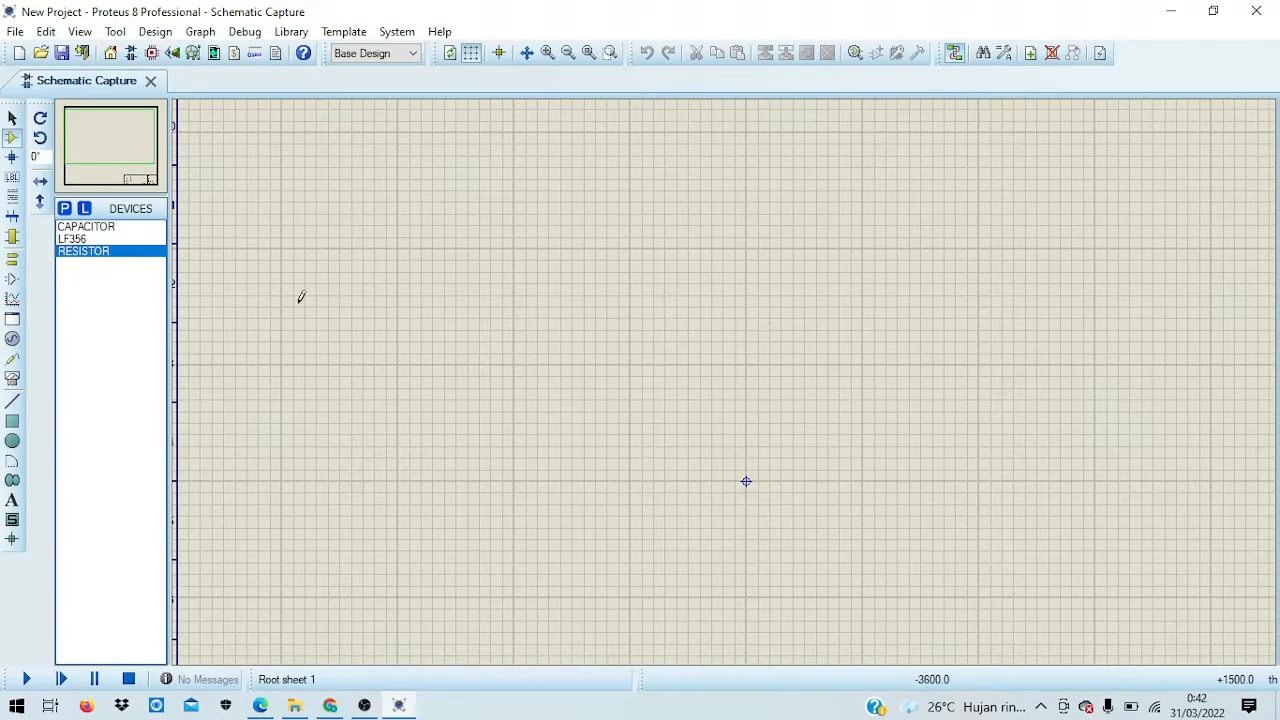
pyautogui.middleClick(335, 263)
pyautogui.click(326, 264)
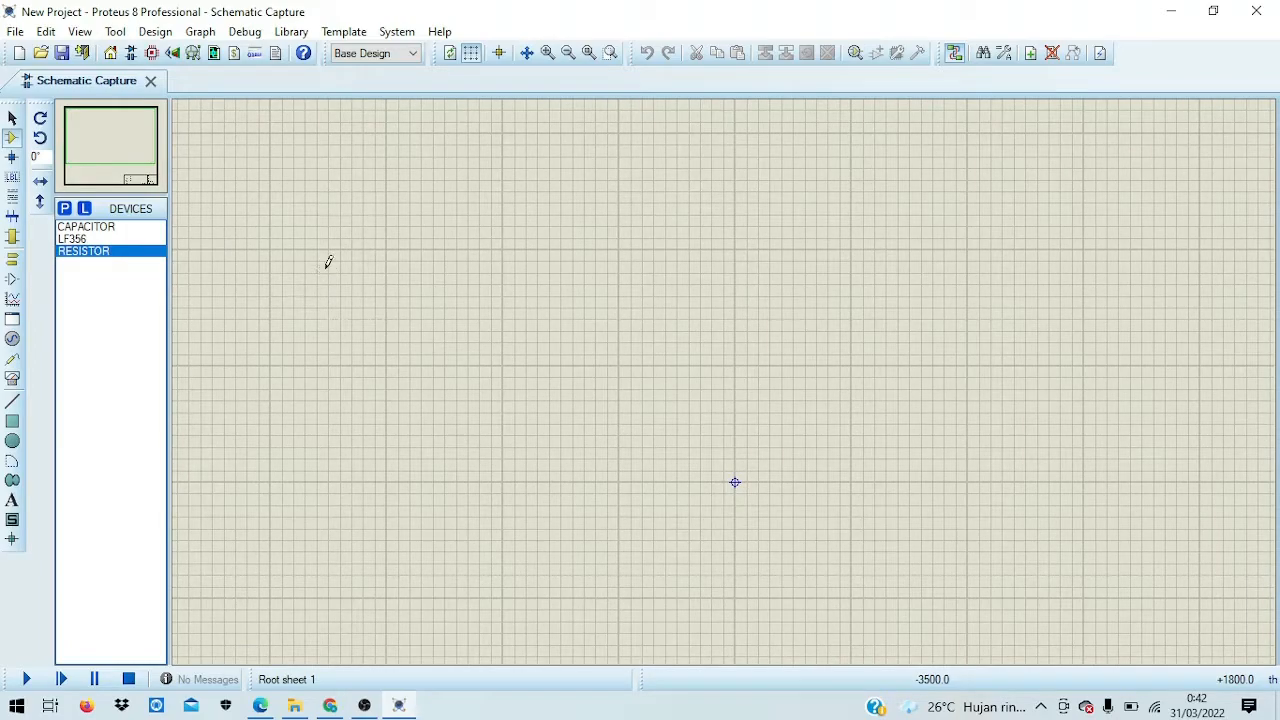
pyautogui.click(131, 227)
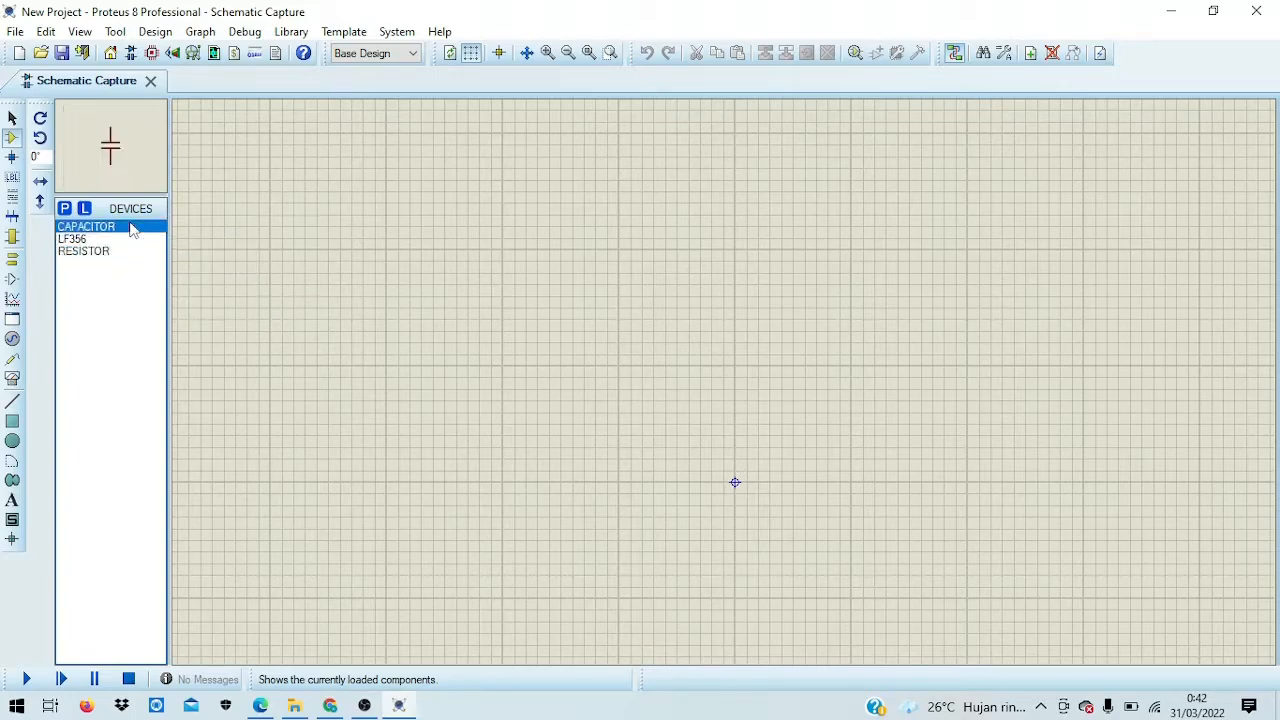
pyautogui.click(503, 262)
pyautogui.click(548, 330)
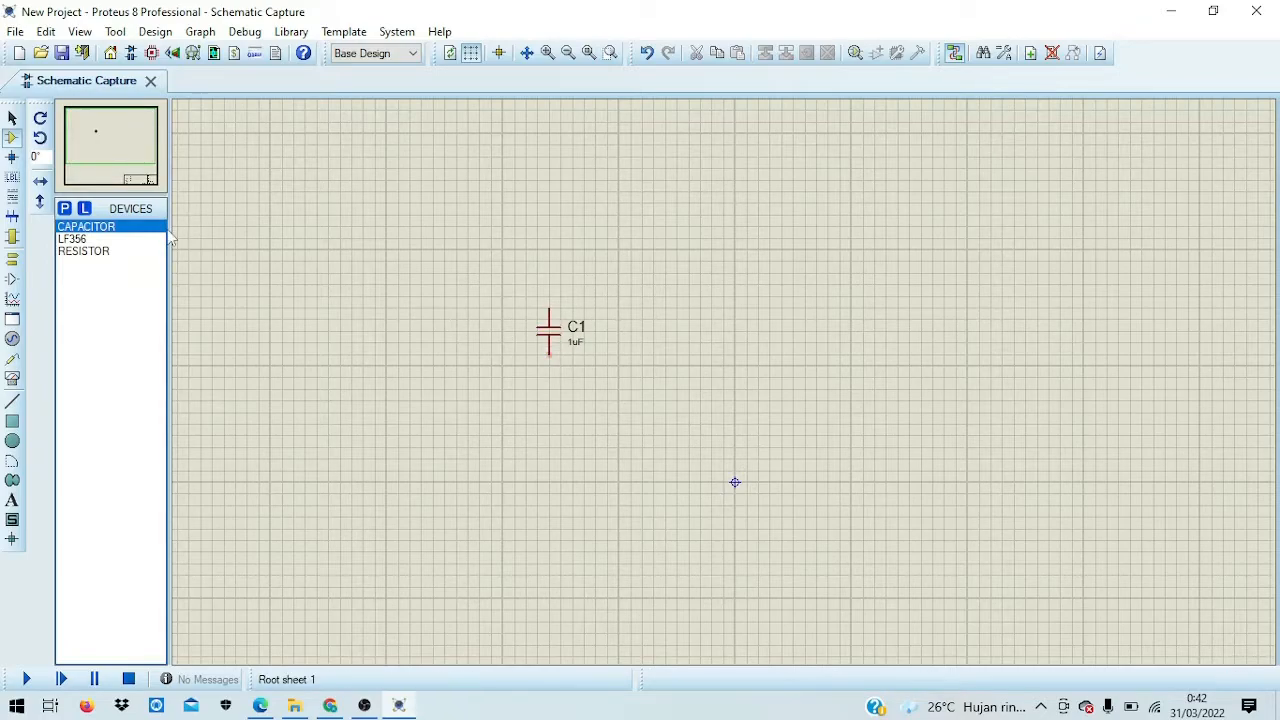
pyautogui.click(100, 239)
pyautogui.click(700, 375)
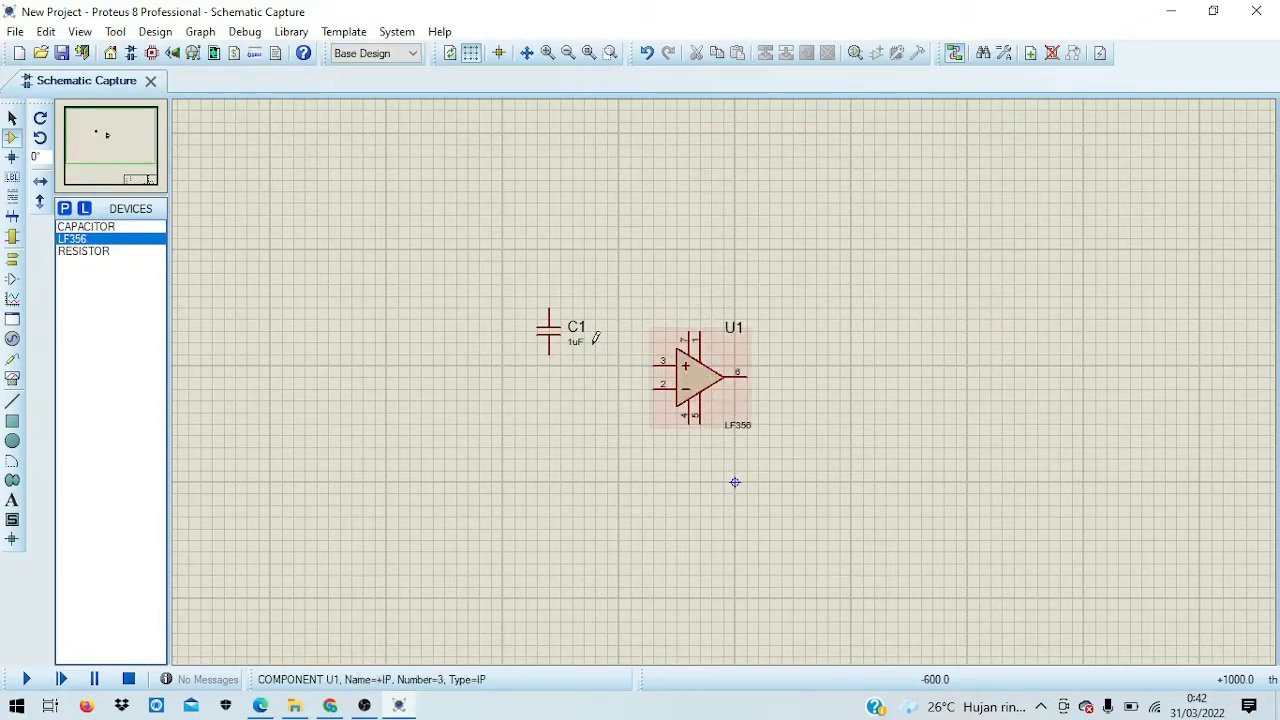
# Step: Place three 10k resistors R1, R2 and R3 in a column right of U1
pyautogui.click(100, 251)
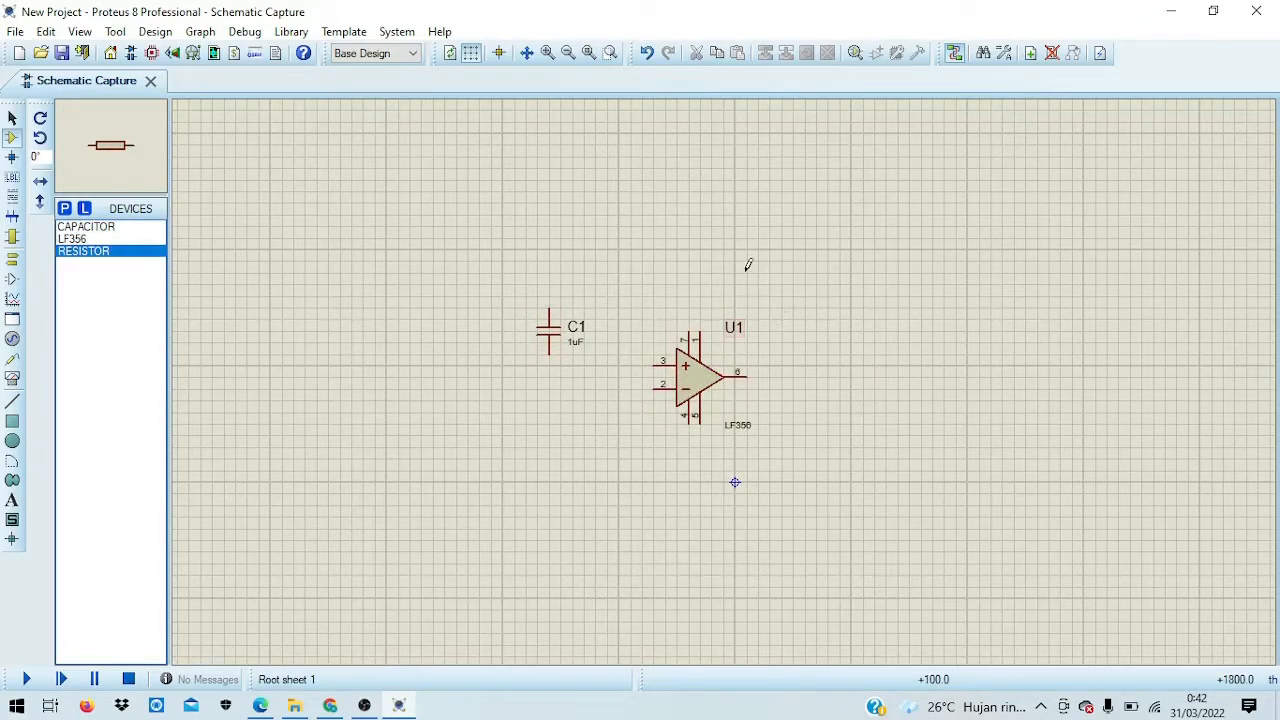
pyautogui.click(822, 224)
pyautogui.click(822, 249)
pyautogui.click(820, 302)
pyautogui.click(833, 319)
pyautogui.click(822, 363)
pyautogui.click(828, 399)
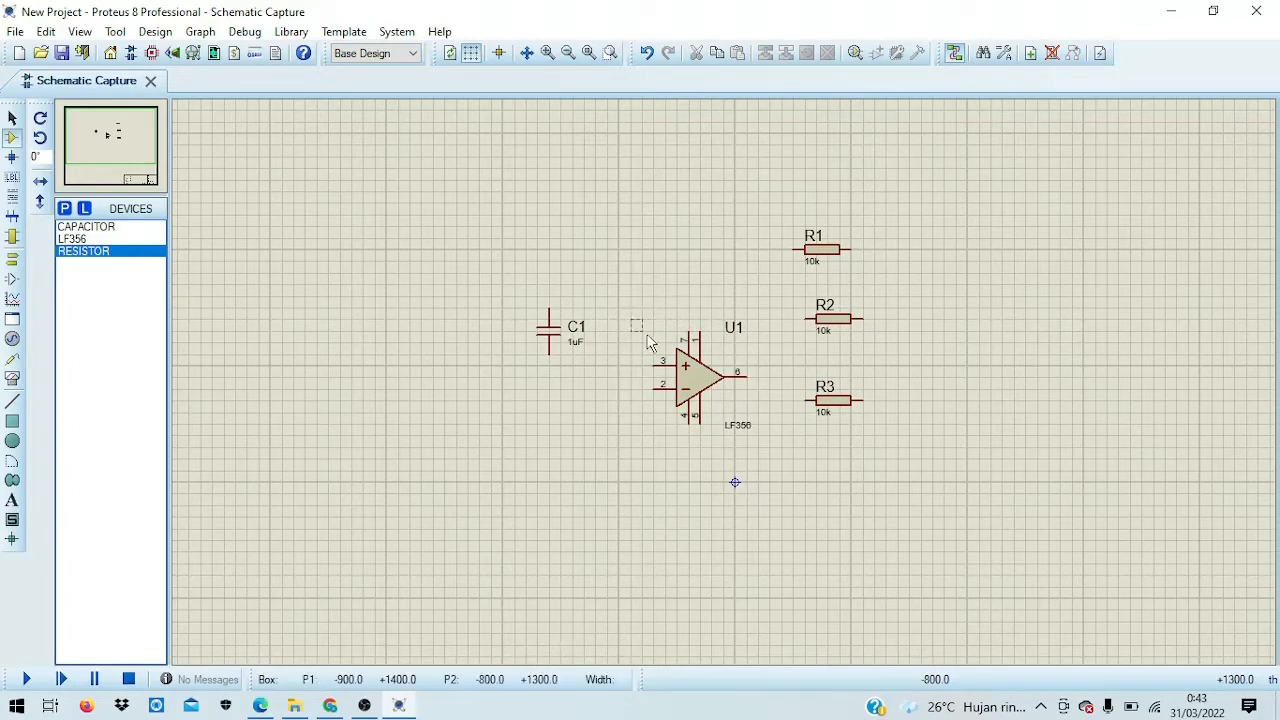
# Step: Nudge U1 slightly right and rotate resistors R1 and R2 clockwise to stand vertically
pyautogui.click(698, 387)
pyautogui.moveTo(698, 387); pyautogui.dragTo(735, 387)
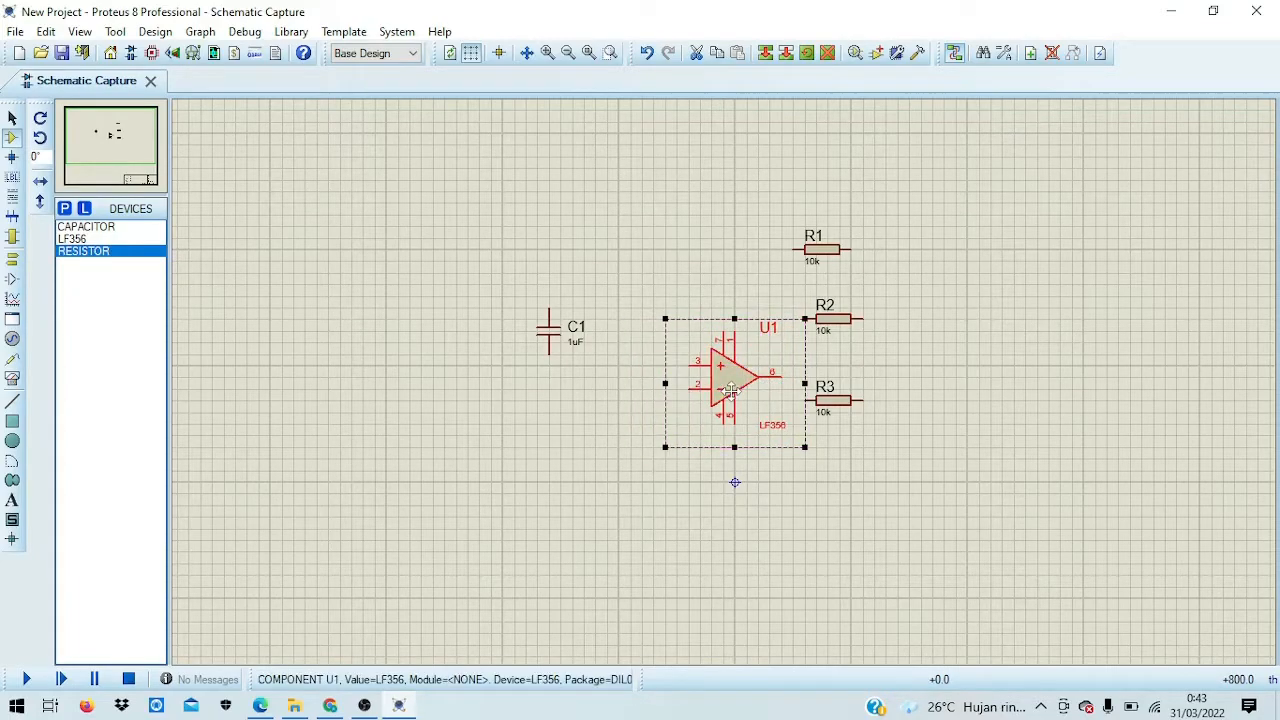
pyautogui.click(895, 367)
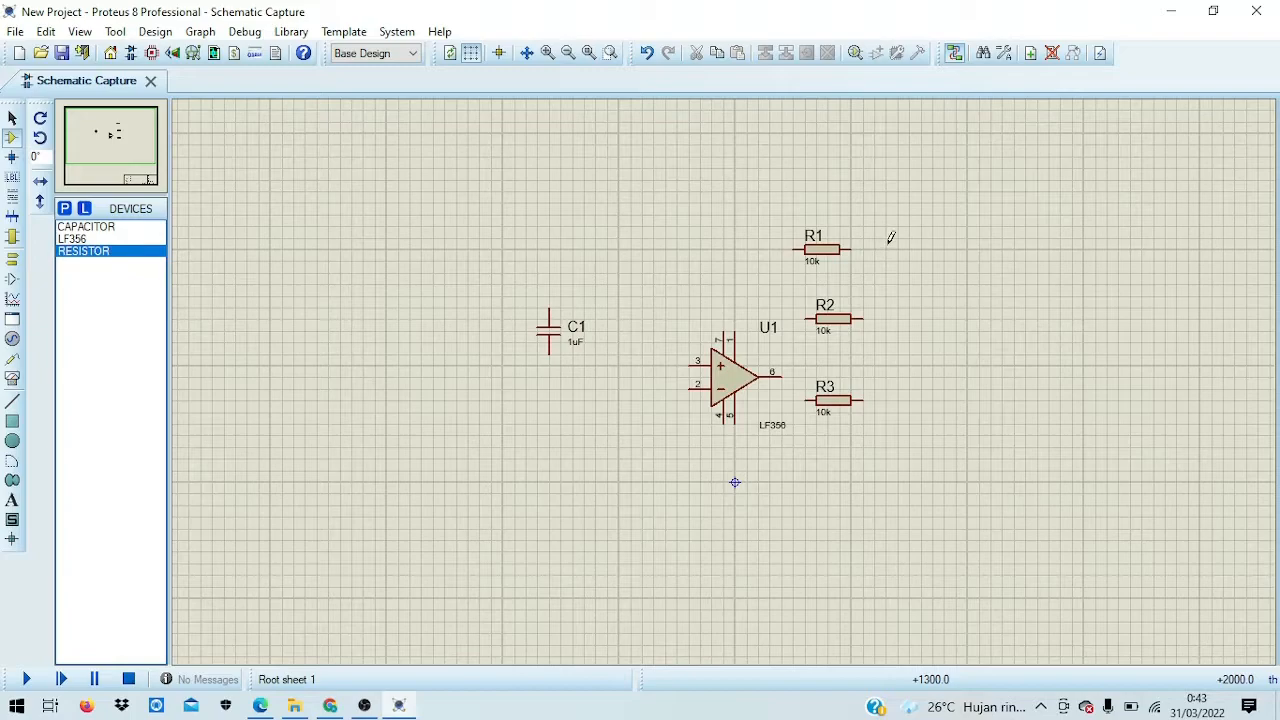
pyautogui.moveTo(782, 227); pyautogui.dragTo(822, 270)
pyautogui.rightClick(850, 243)
pyautogui.click(866, 252)
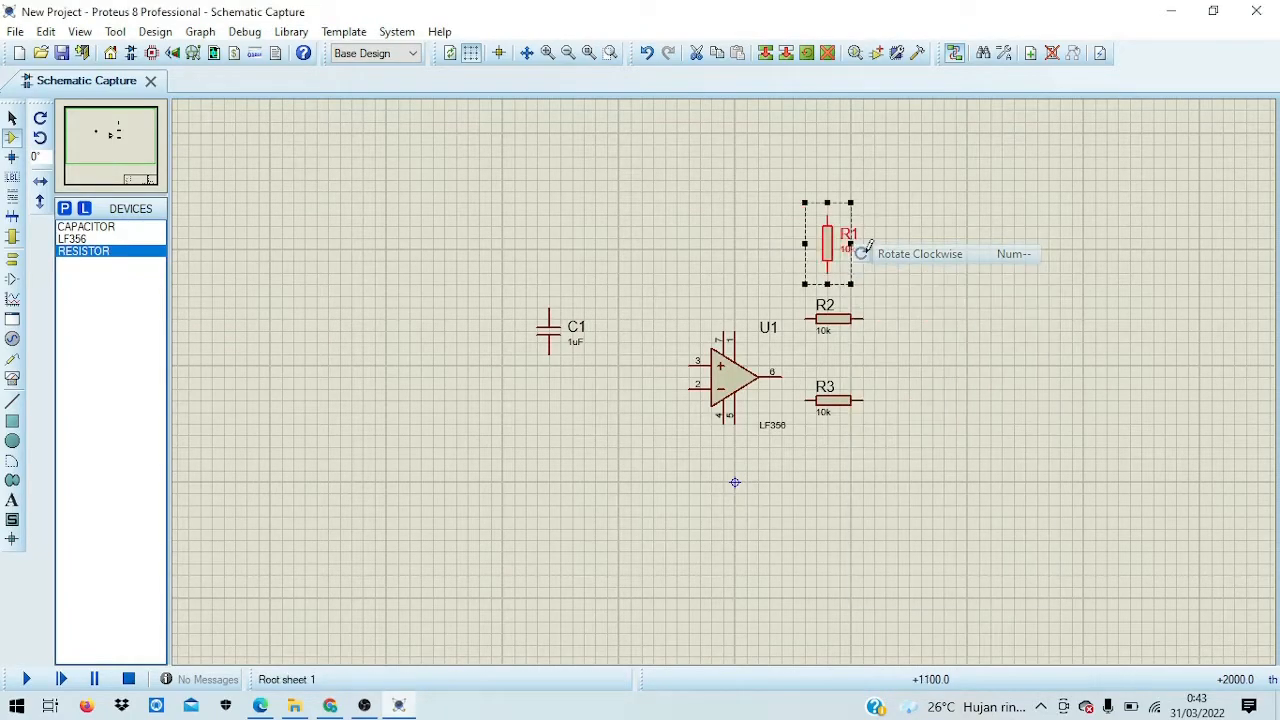
pyautogui.click(866, 271)
pyautogui.moveTo(805, 297); pyautogui.dragTo(870, 346)
pyautogui.rightClick(862, 305)
pyautogui.click(935, 318)
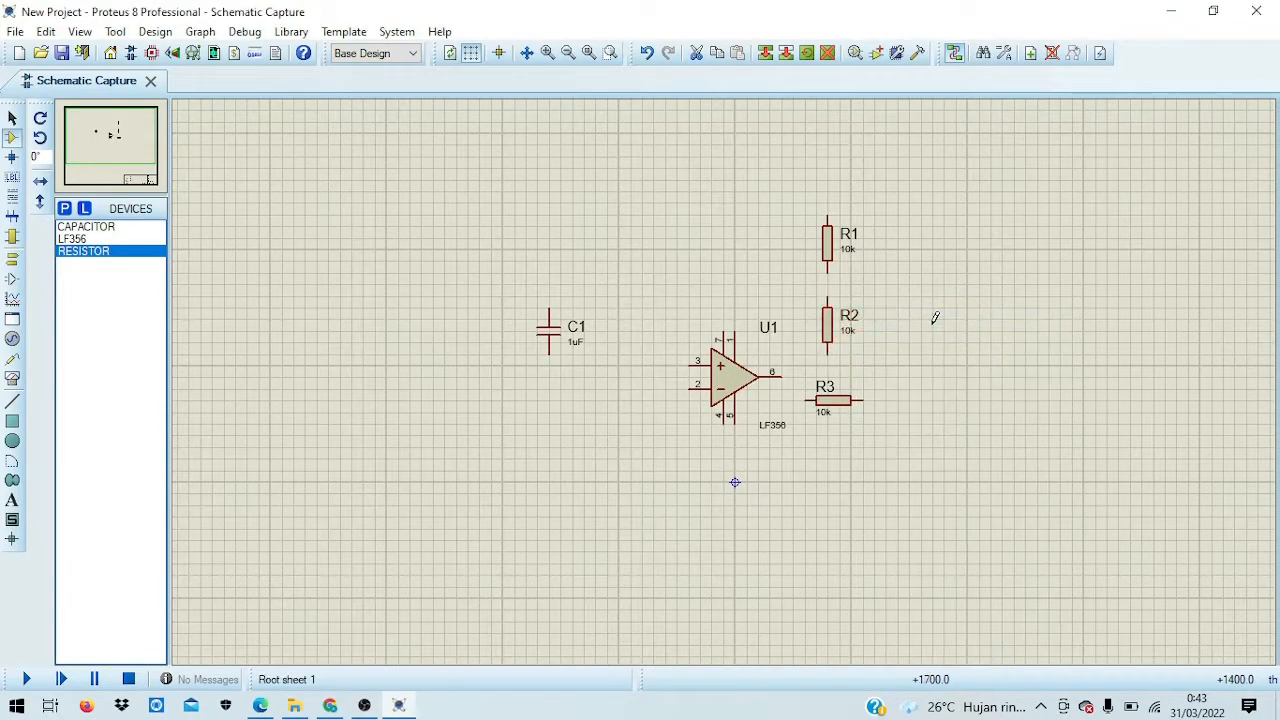
pyautogui.click(935, 318)
# Step: Move R3 below the op-amp and stack R2 just above R1
pyautogui.moveTo(814, 393); pyautogui.dragTo(741, 485)
pyautogui.click(913, 462)
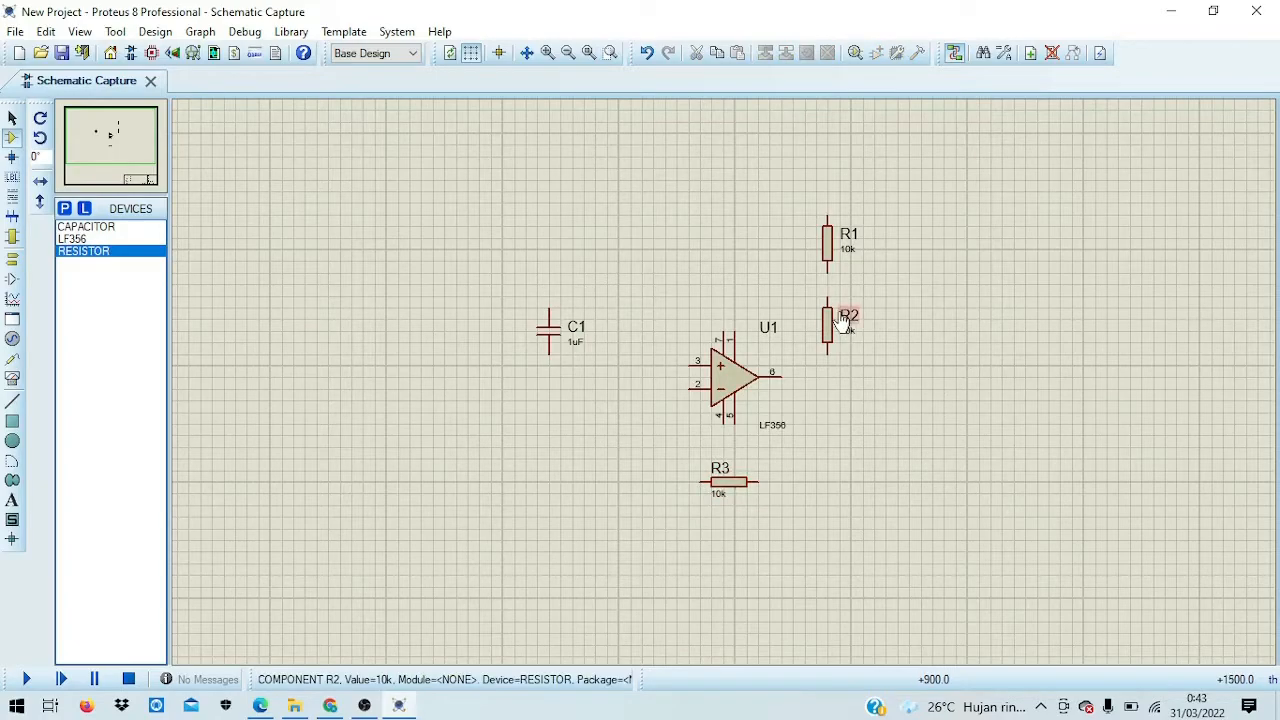
pyautogui.moveTo(831, 330)
pyautogui.mouseDown()
pyautogui.moveTo(856, 190)
pyautogui.moveTo(840, 270)
pyautogui.moveTo(857, 263)
pyautogui.moveTo(851, 320)
pyautogui.mouseUp()
pyautogui.click(923, 246)
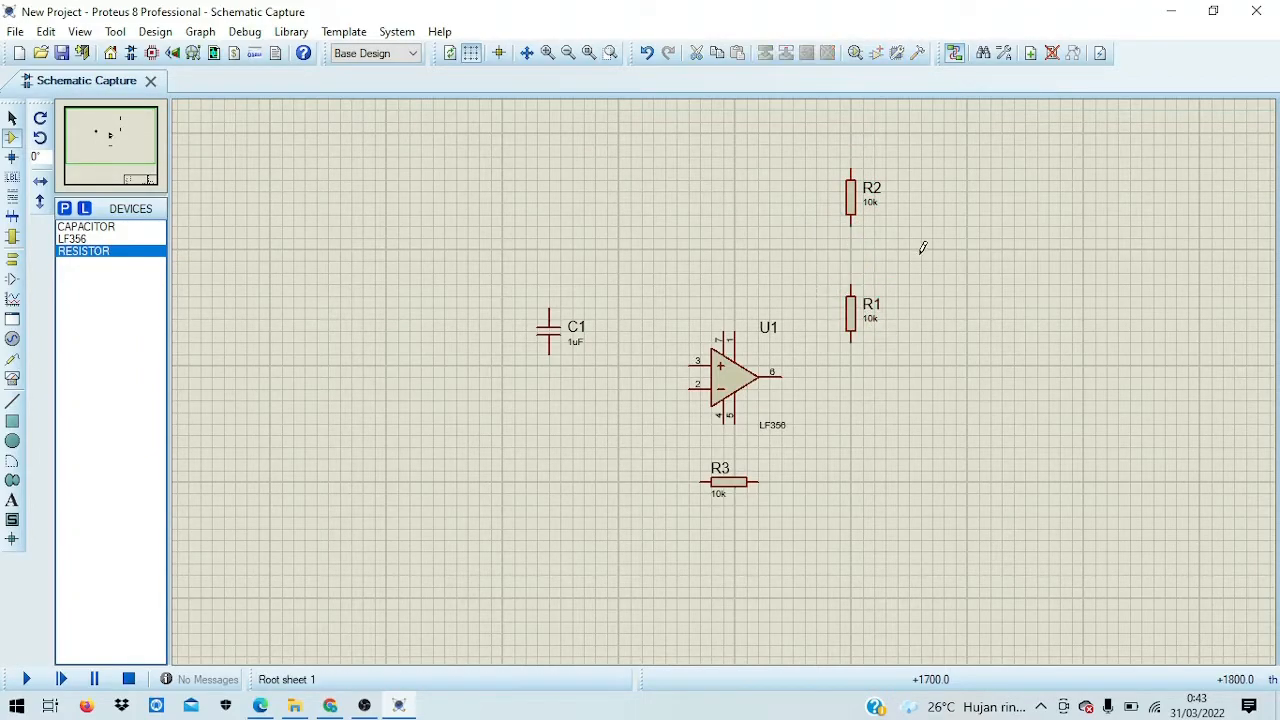
pyautogui.moveTo(827, 157); pyautogui.dragTo(895, 233)
pyautogui.moveTo(851, 196); pyautogui.dragTo(851, 219)
pyautogui.click(980, 229)
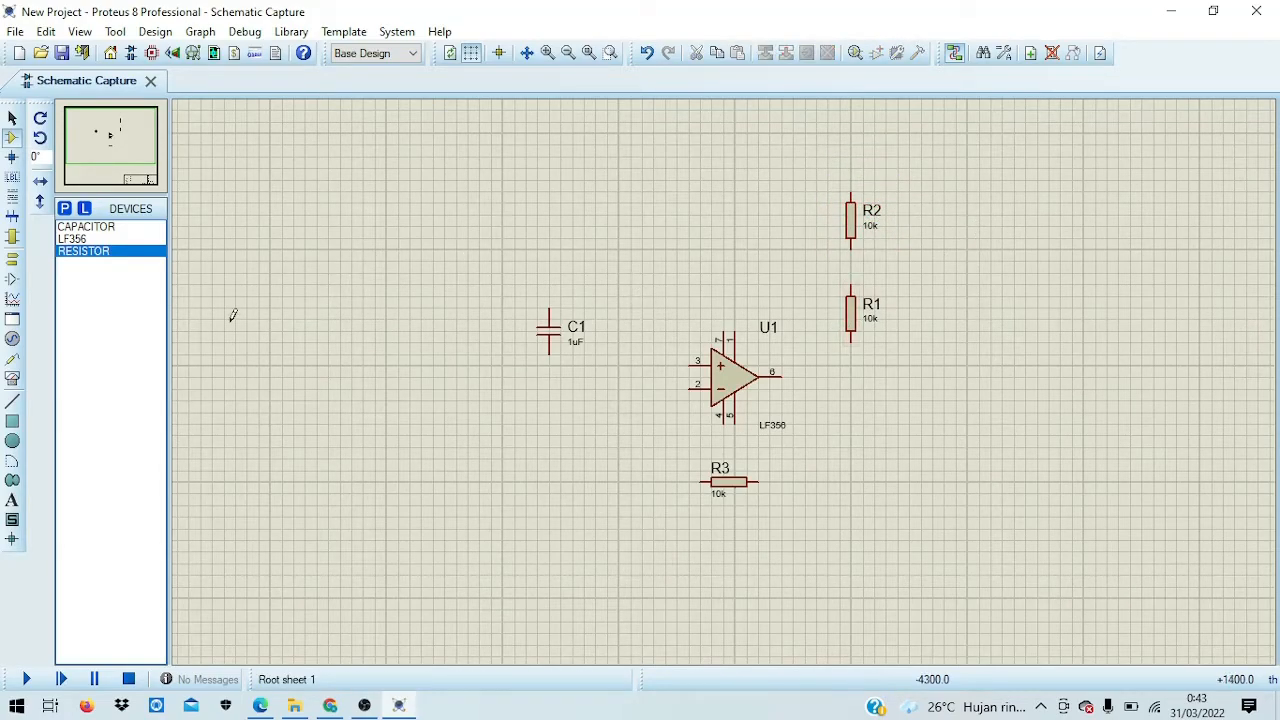
# Step: Place an OSCILLOSCOPE virtual instrument to the right of the circuit
pyautogui.click(13, 380)
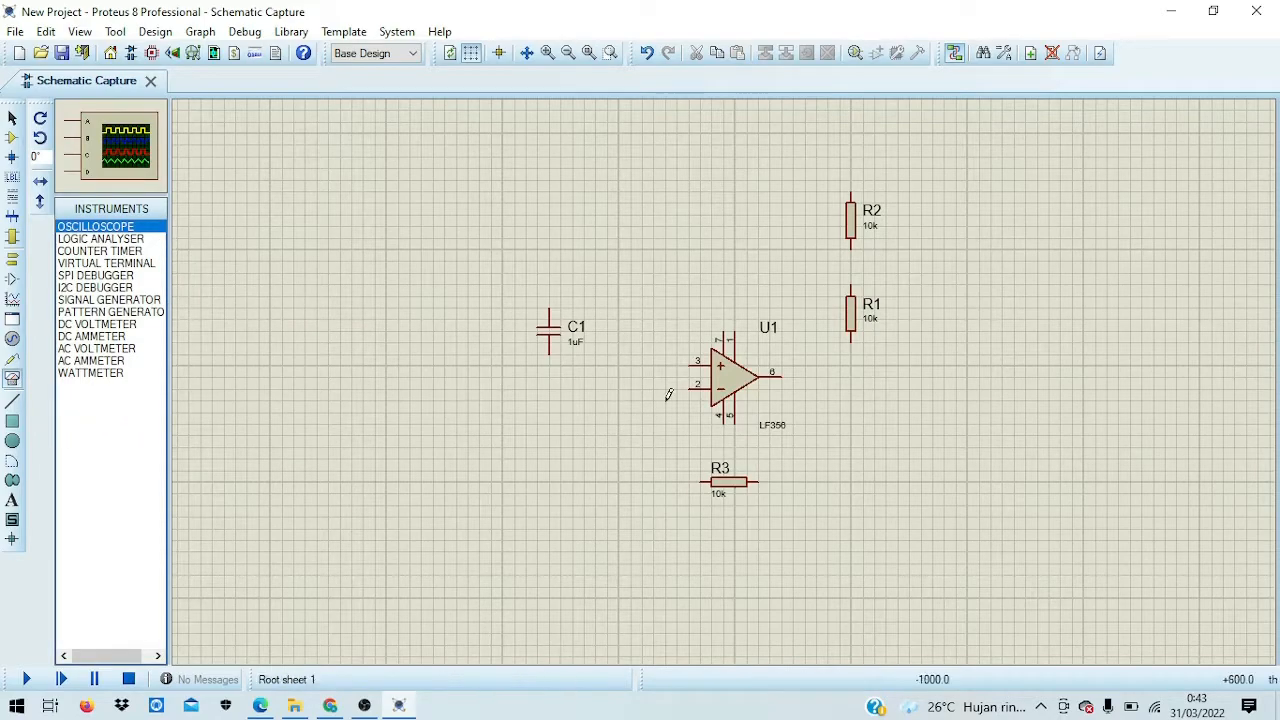
pyautogui.click(1030, 360)
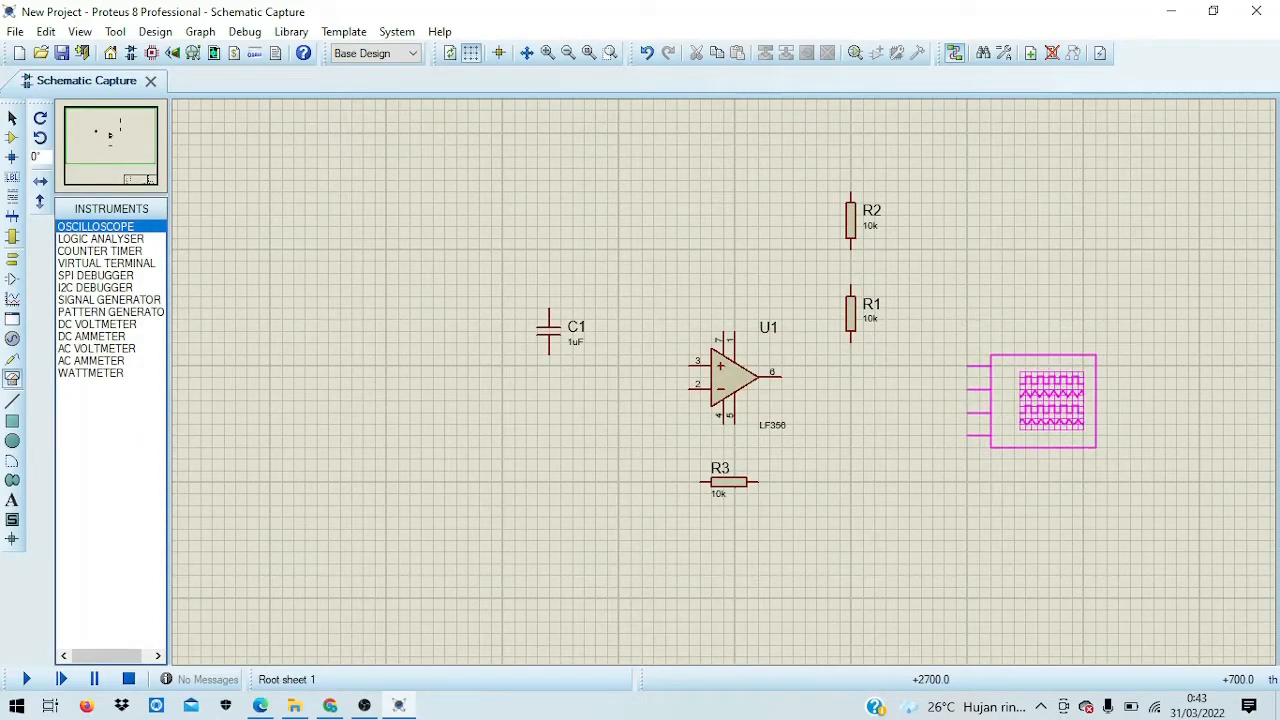
pyautogui.click(1057, 403)
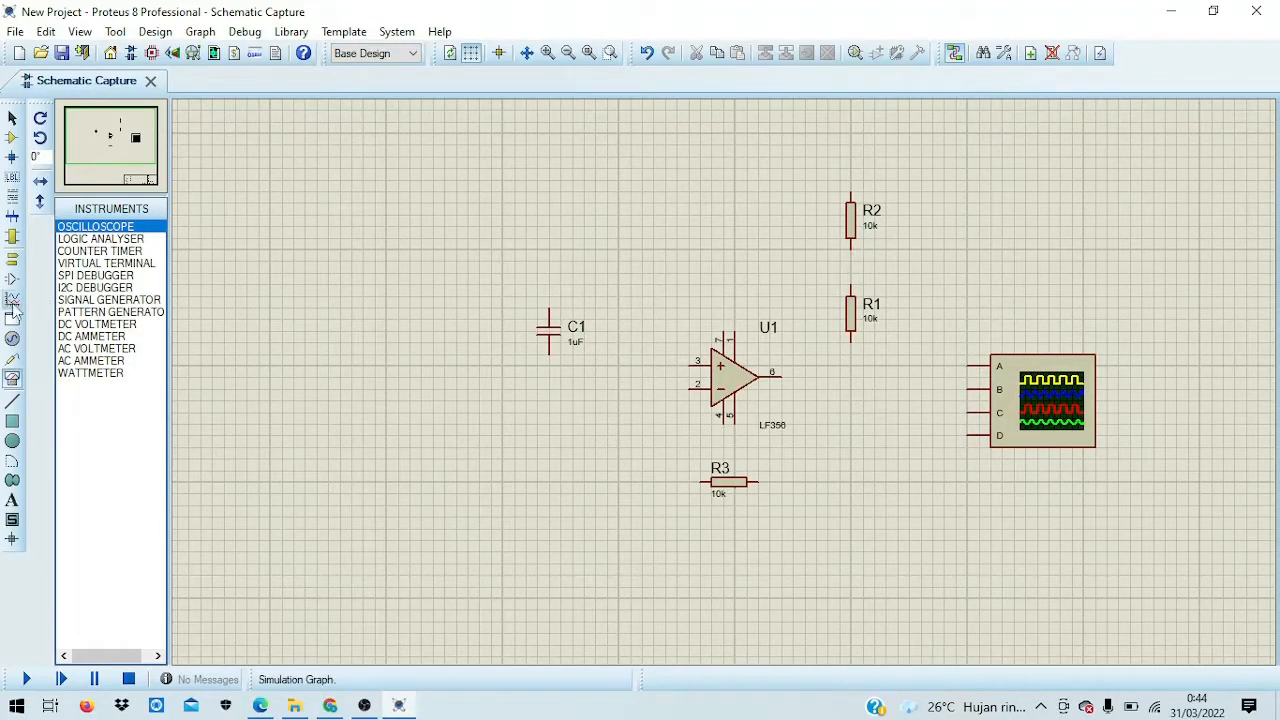
# Step: Add two POWER terminals above and below U1, moving the upper one onto pin 7
pyautogui.click(12, 259)
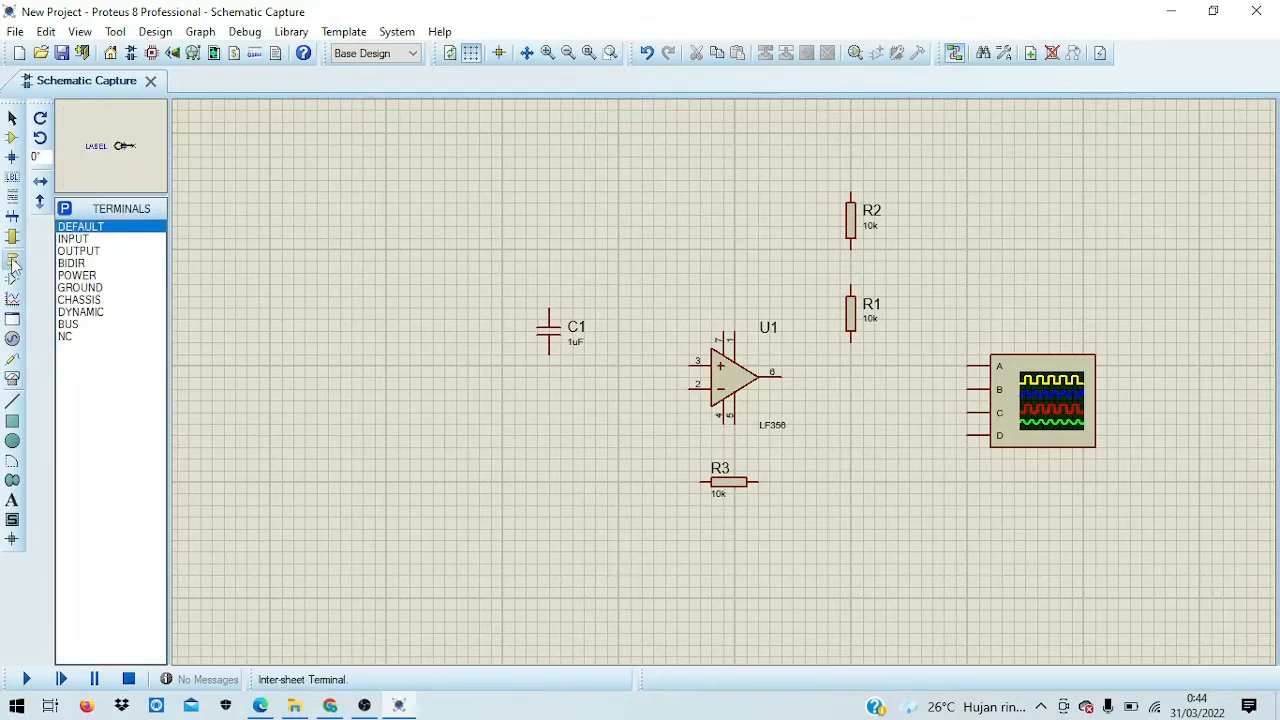
pyautogui.click(78, 275)
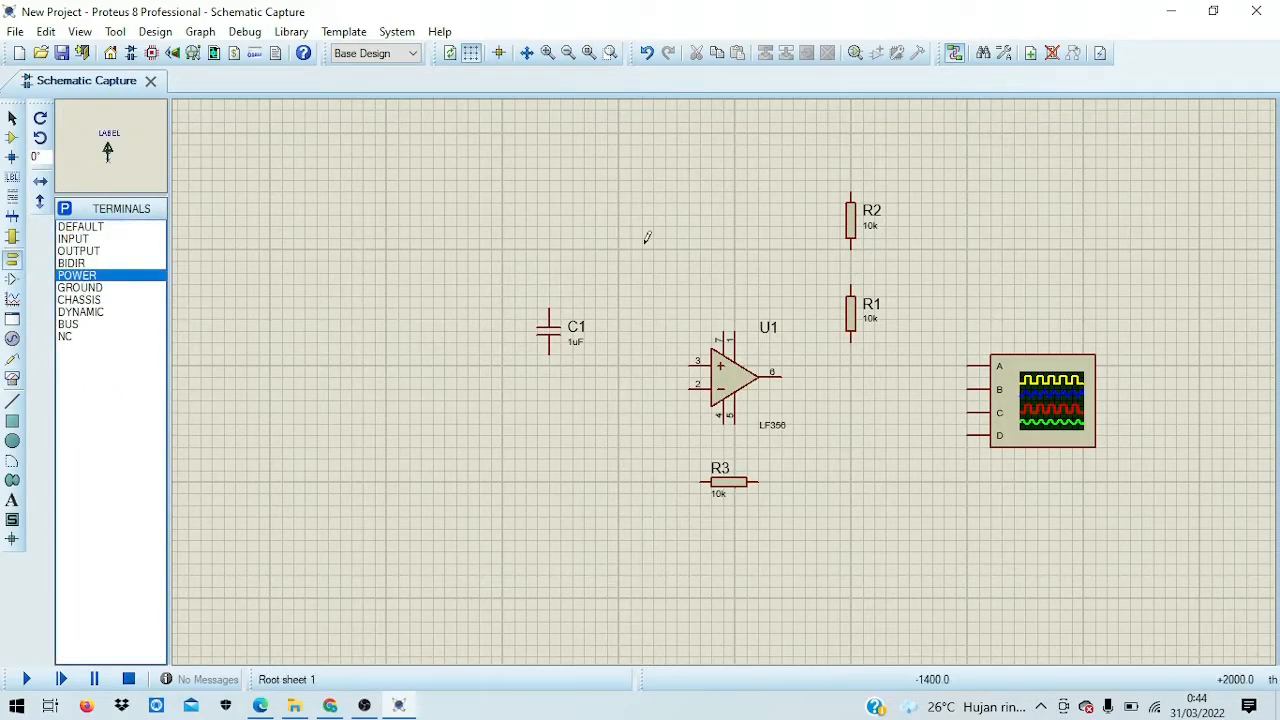
pyautogui.click(723, 285)
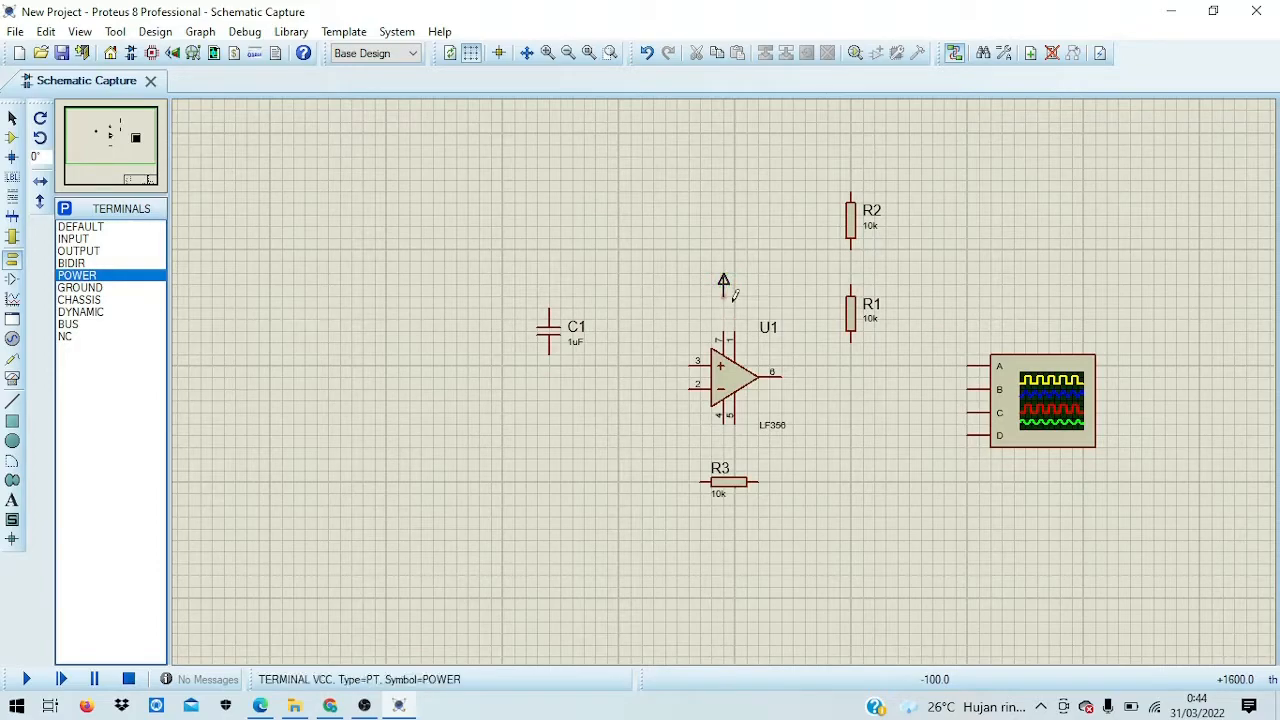
pyautogui.click(688, 422)
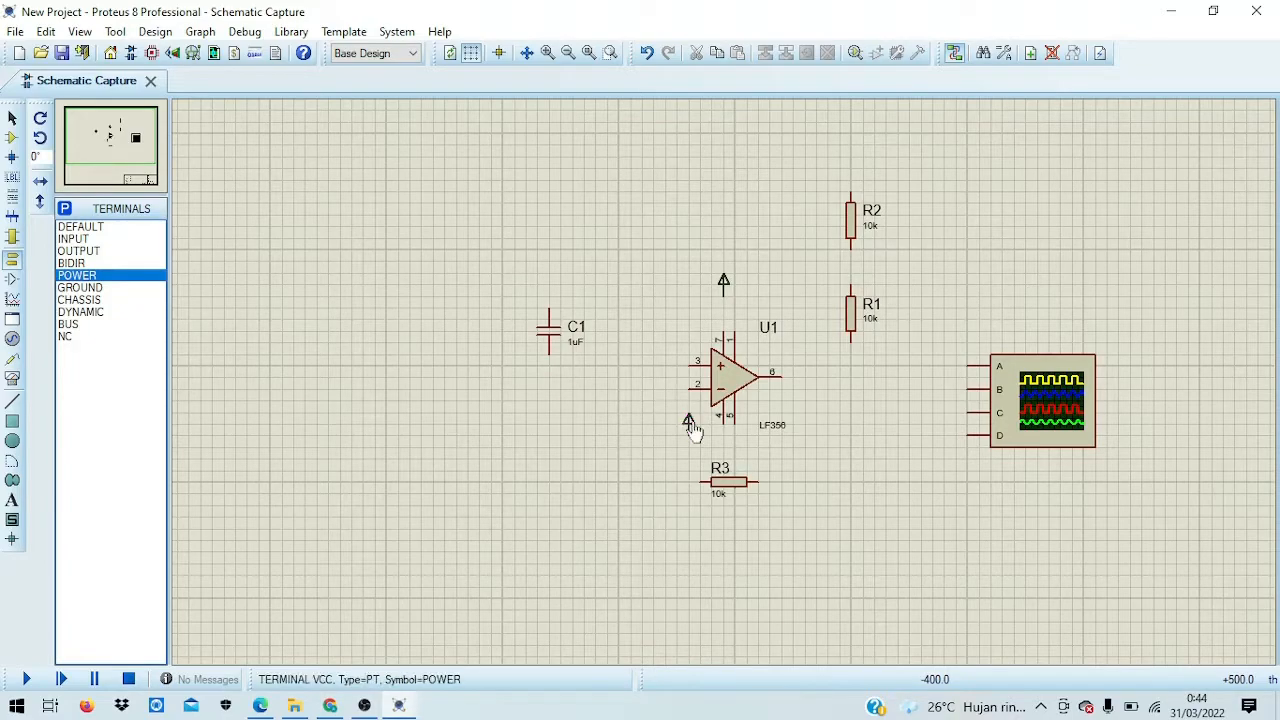
pyautogui.click(724, 288)
pyautogui.moveTo(724, 285); pyautogui.dragTo(724, 297)
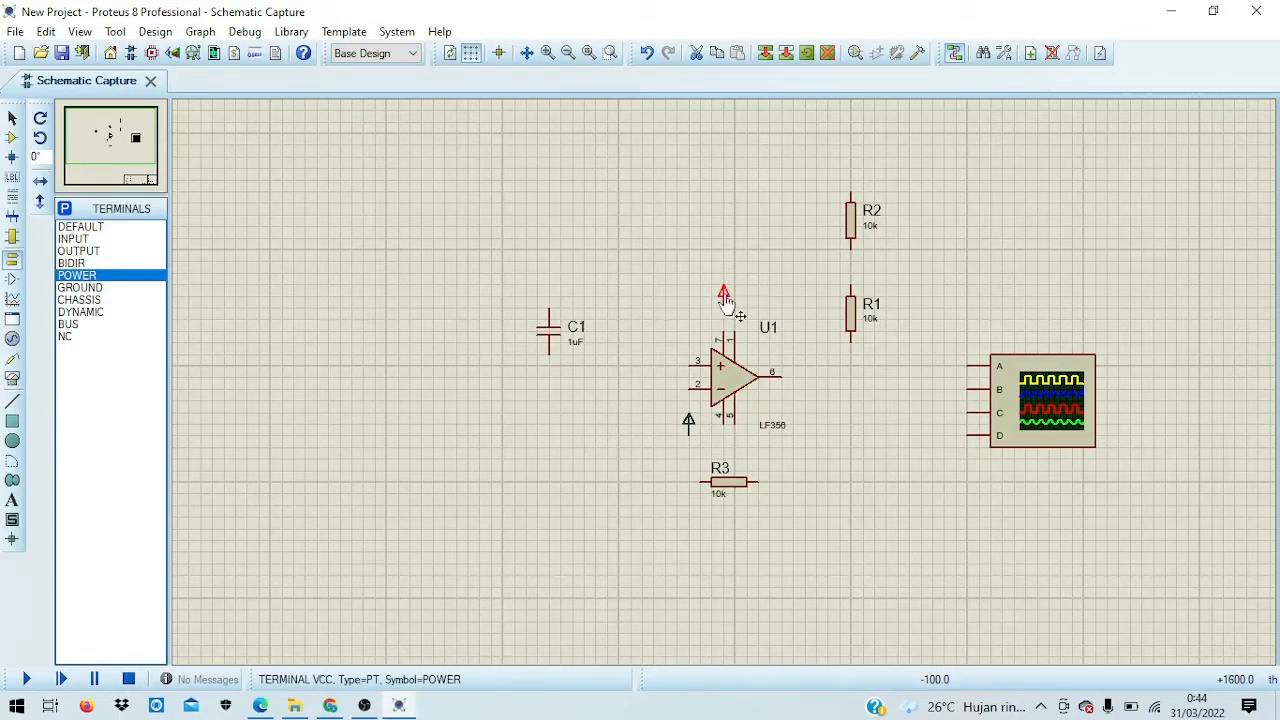
pyautogui.click(751, 283)
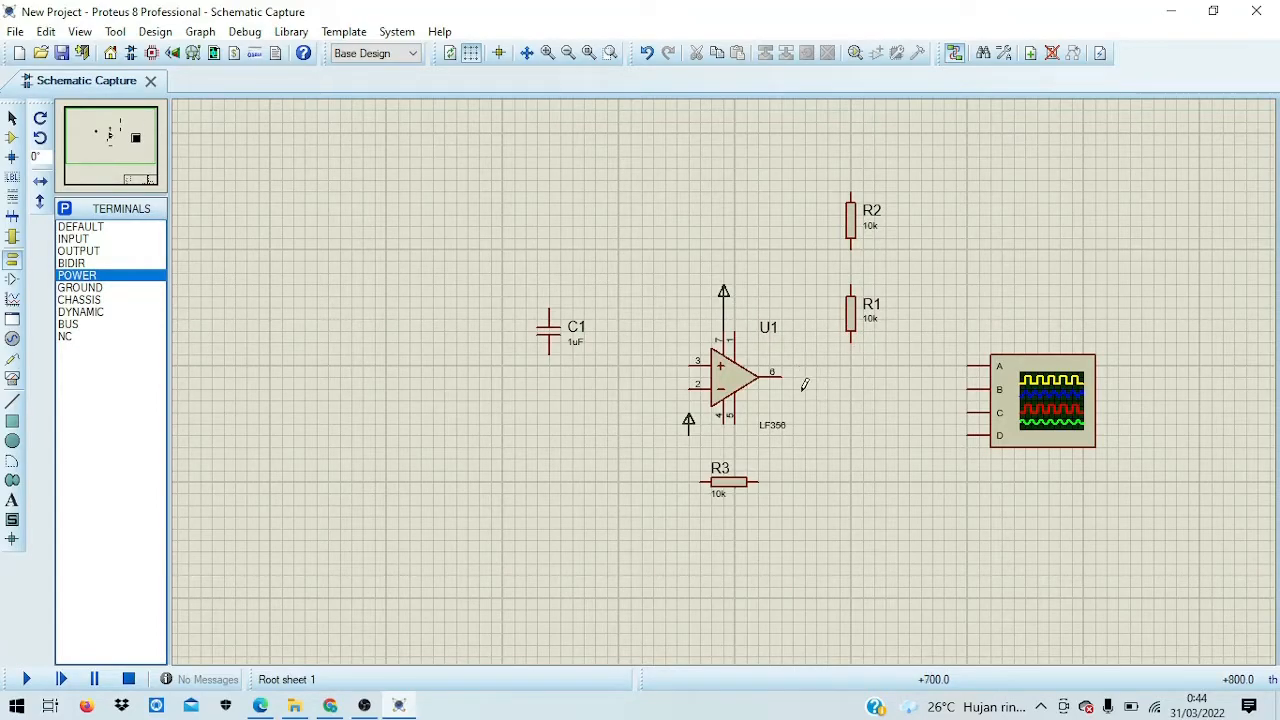
# Step: Nudge the oscilloscope lower and wire U1's output pin 6 to its A input
pyautogui.click(1039, 388)
pyautogui.moveTo(1039, 388); pyautogui.dragTo(1039, 400)
pyautogui.click(1029, 323)
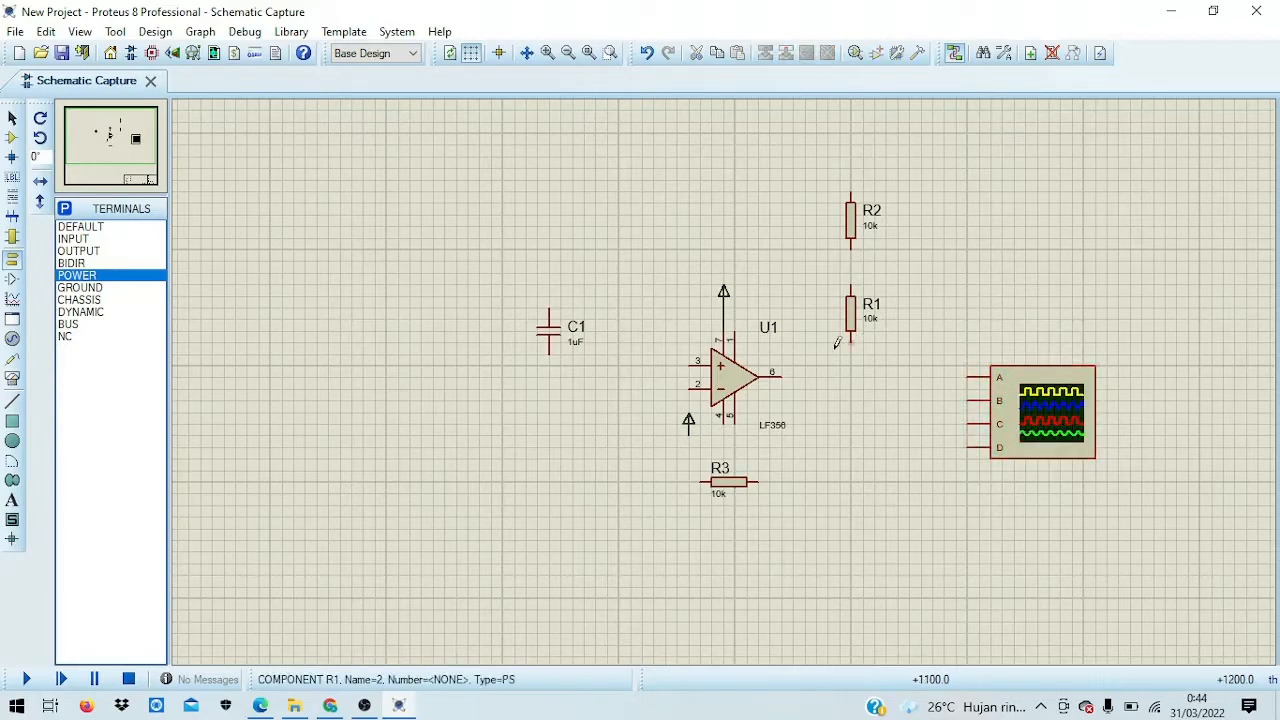
pyautogui.click(787, 373)
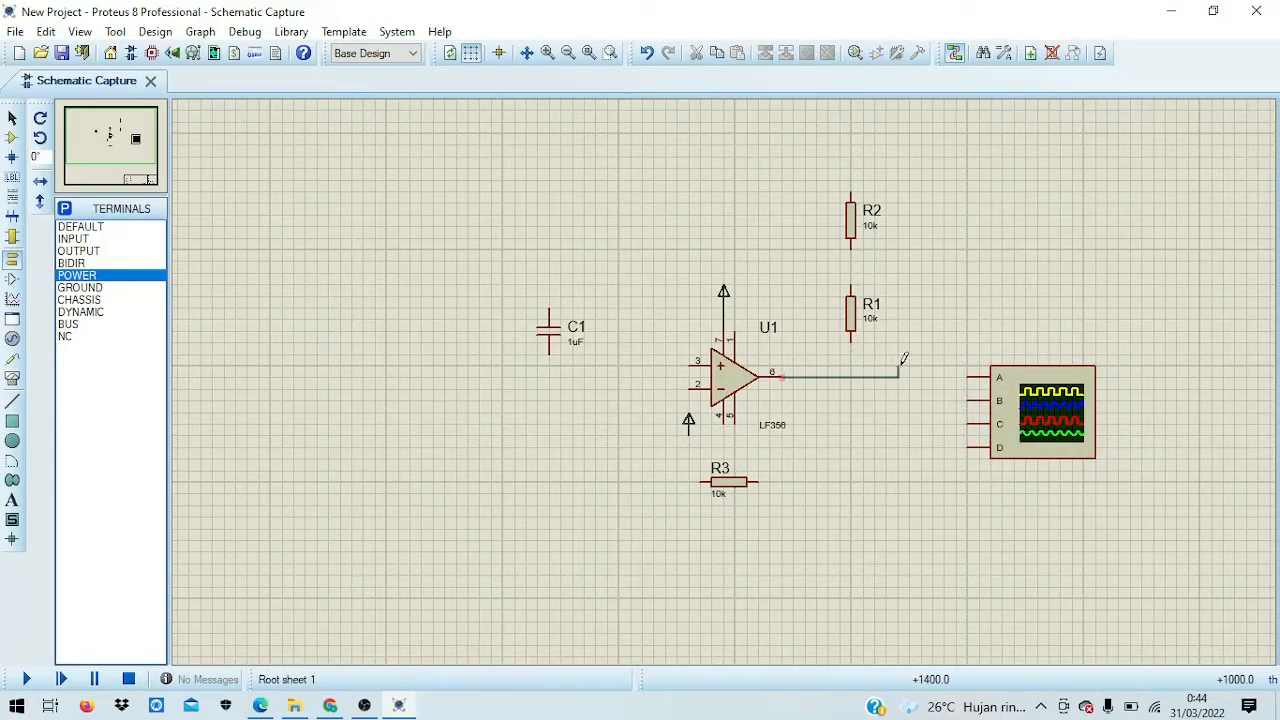
pyautogui.click(968, 376)
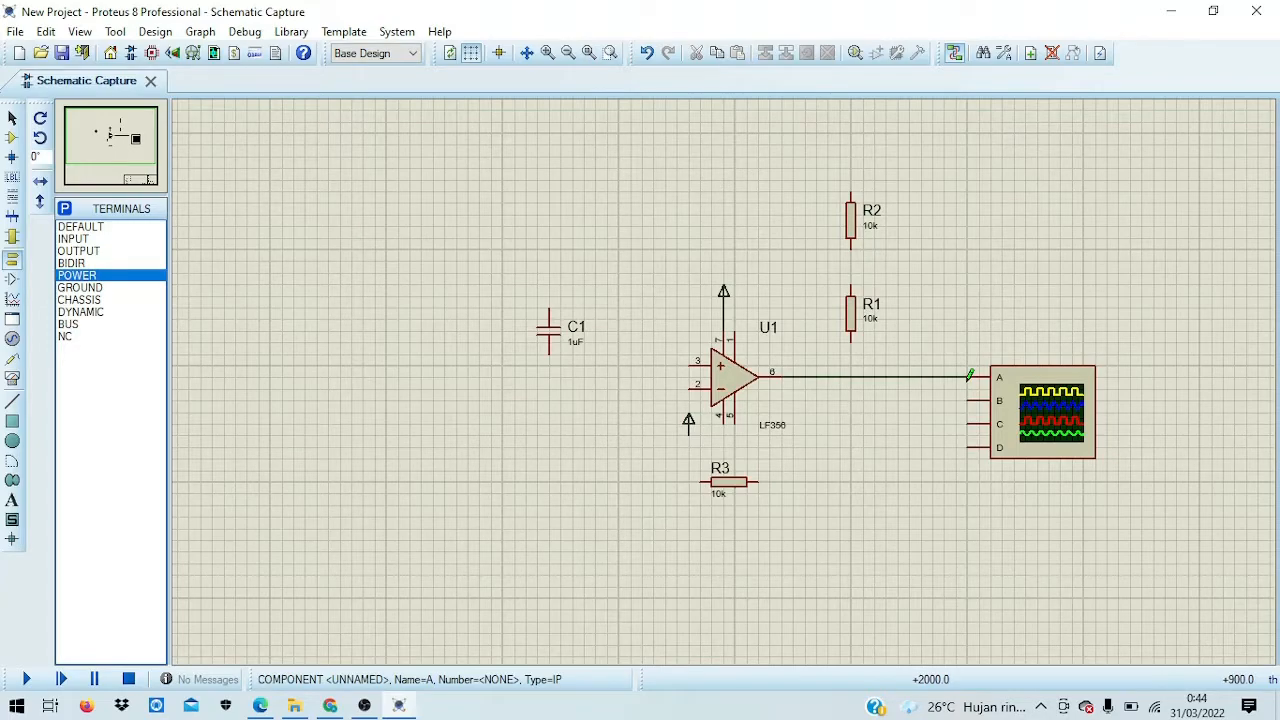
# Step: Join R1's bottom pin to the output wire and run a wire right from R2's top
pyautogui.click(852, 358)
pyautogui.click(851, 376)
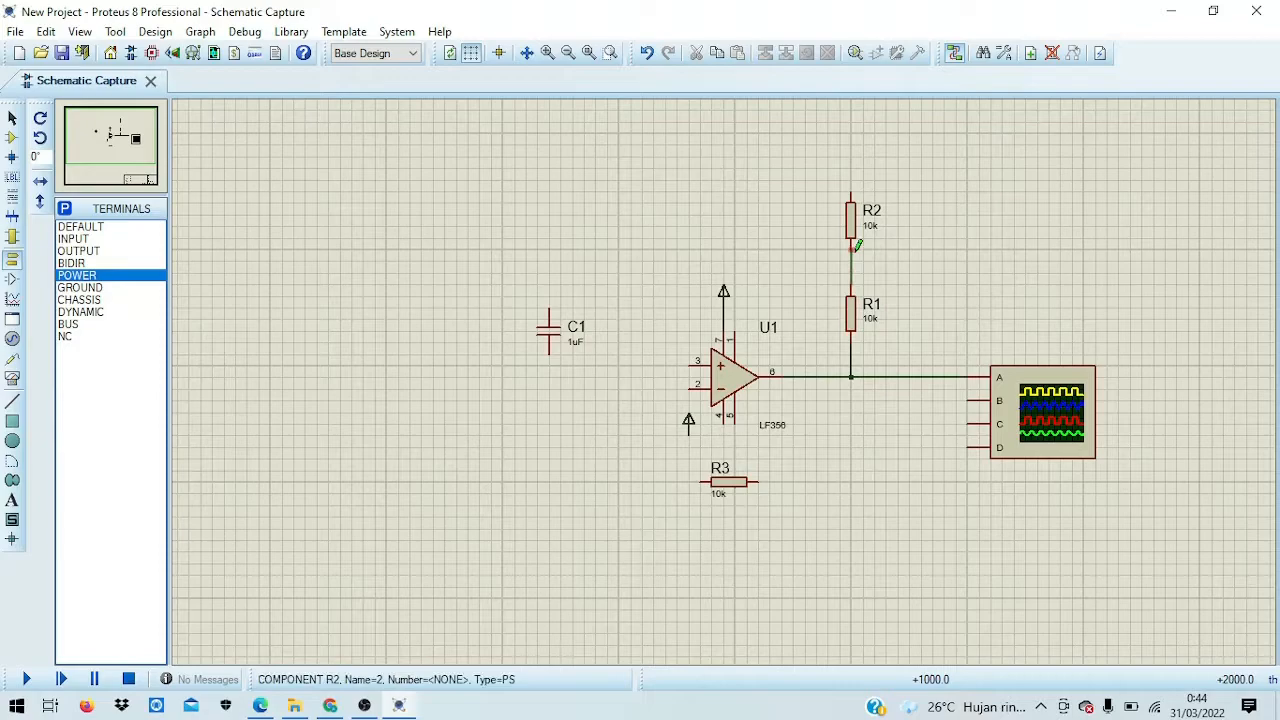
pyautogui.click(851, 190)
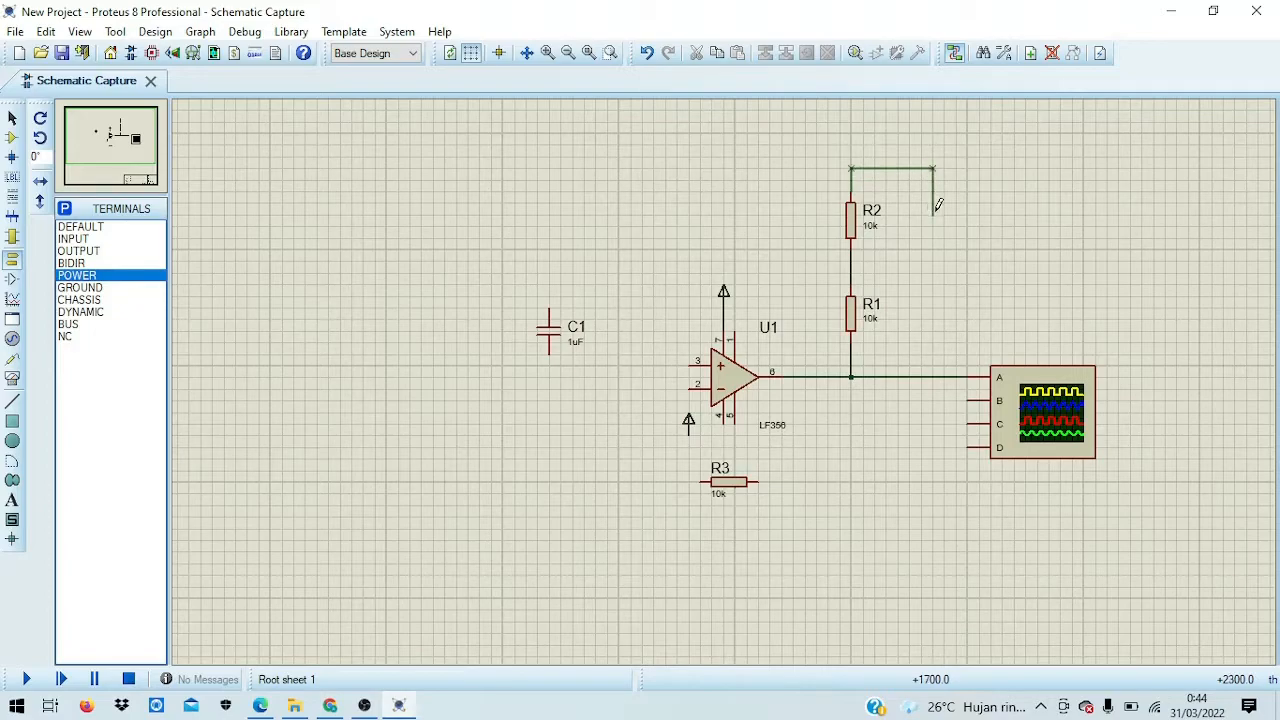
pyautogui.doubleClick(934, 212)
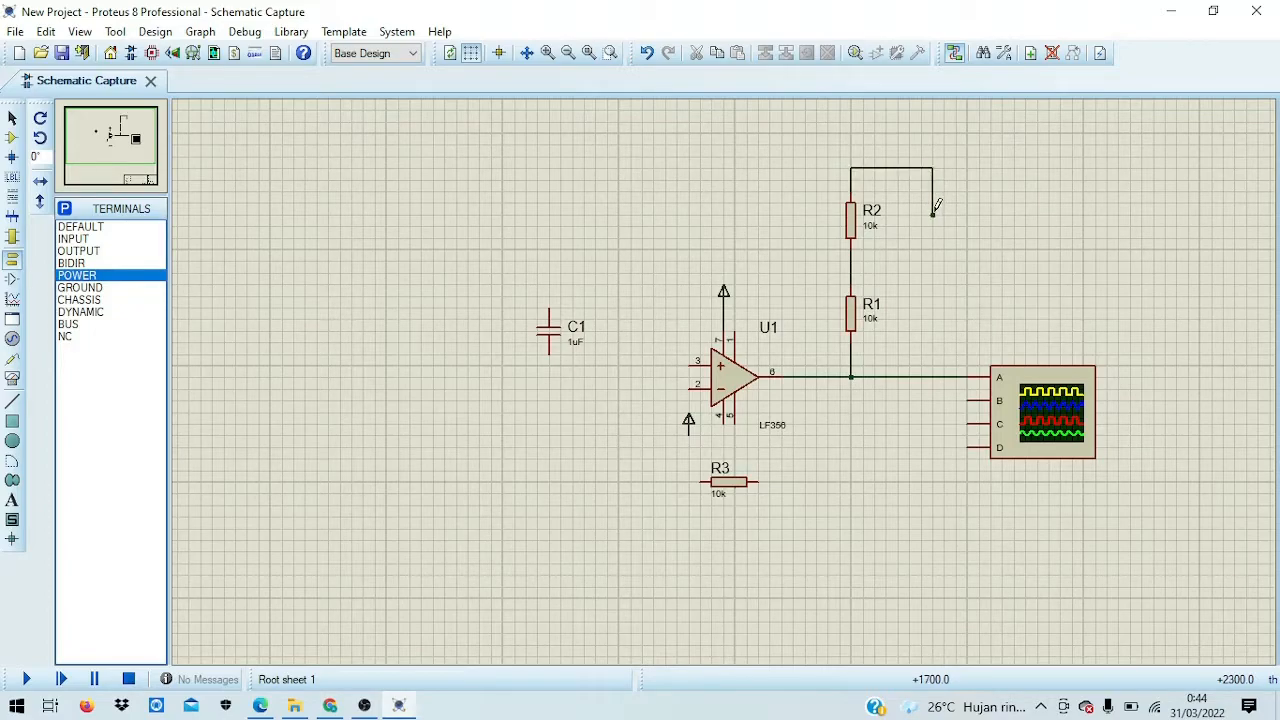
# Step: Place a GROUND terminal at the end of R2's wire, removing the misplaced attempts
pyautogui.click(126, 288)
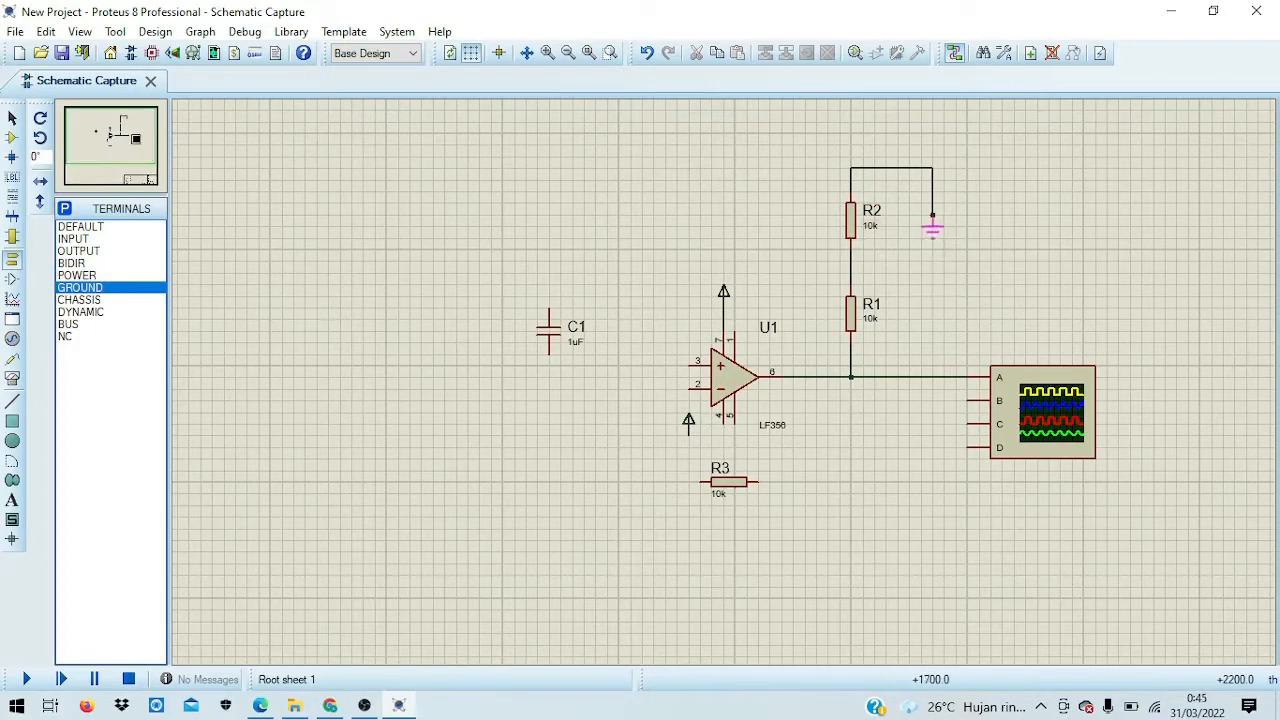
pyautogui.click(943, 222)
pyautogui.hotkey('ctrl', 'z')
pyautogui.click(157, 288)
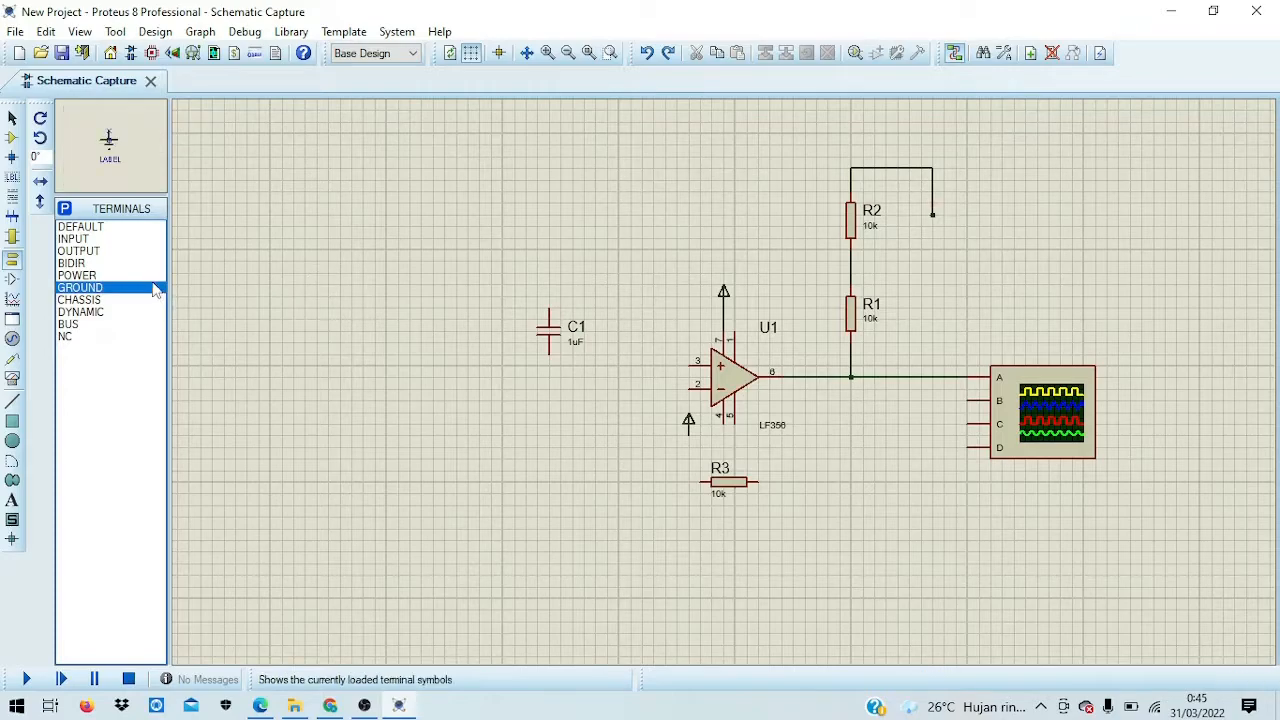
pyautogui.click(931, 219)
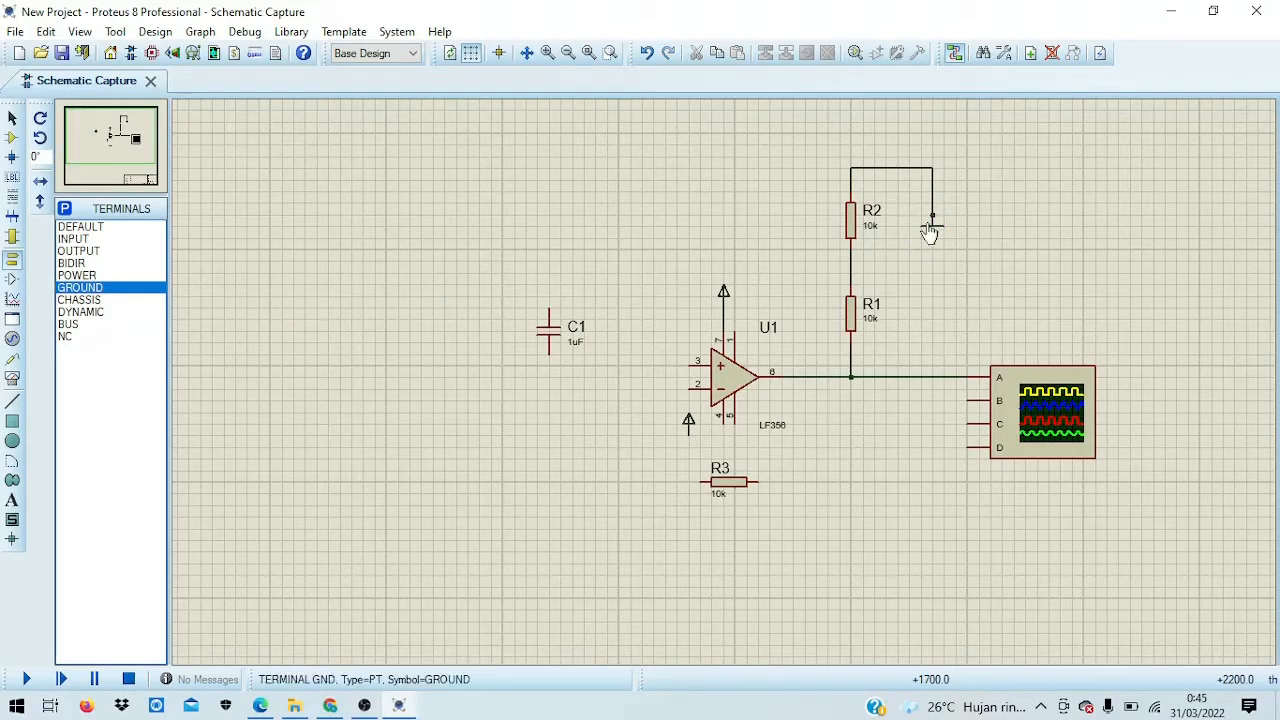
pyautogui.rightClick(936, 208)
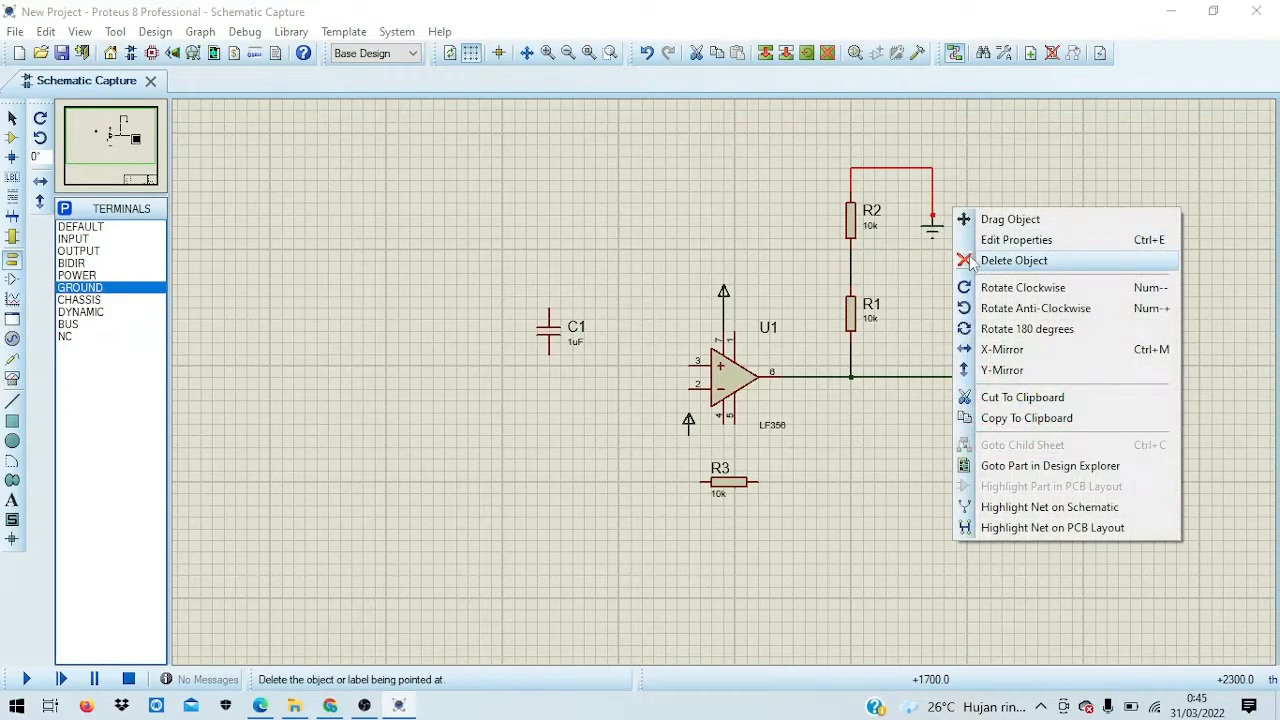
pyautogui.click(958, 257)
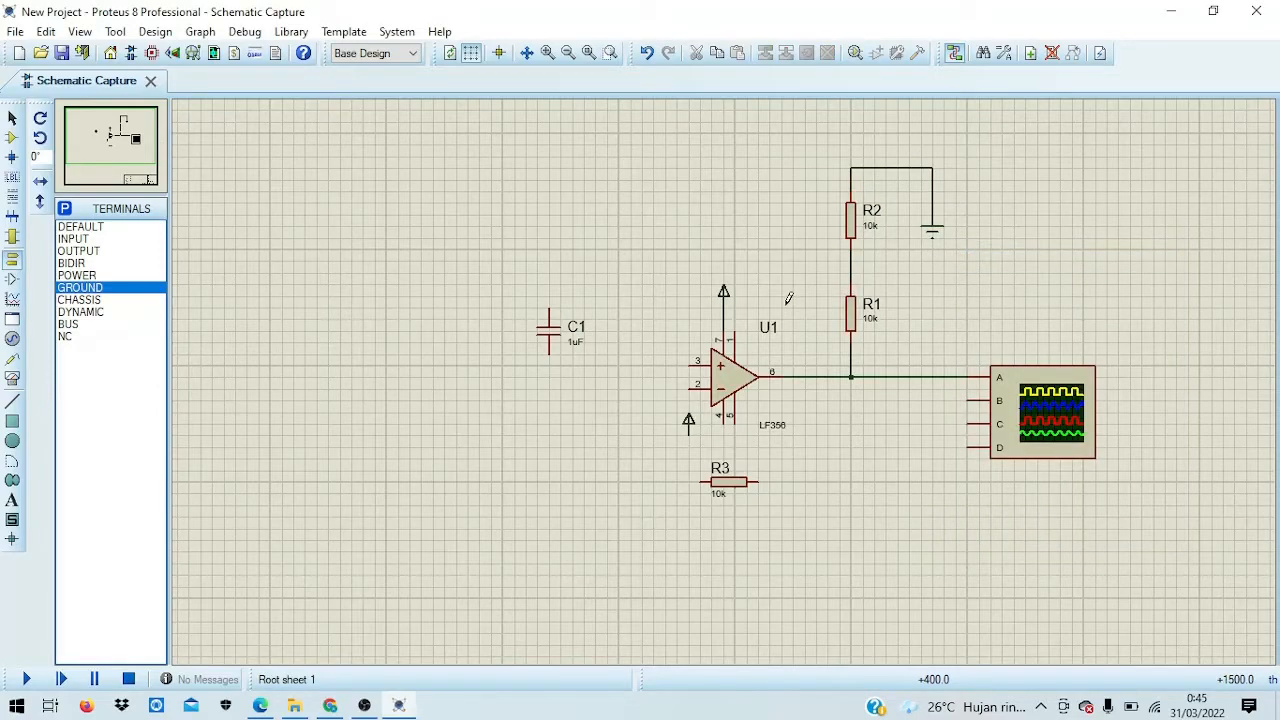
# Step: Wire U1 pin 3 up and across to the junction between R1 and R2
pyautogui.click(669, 360)
pyautogui.click(655, 261)
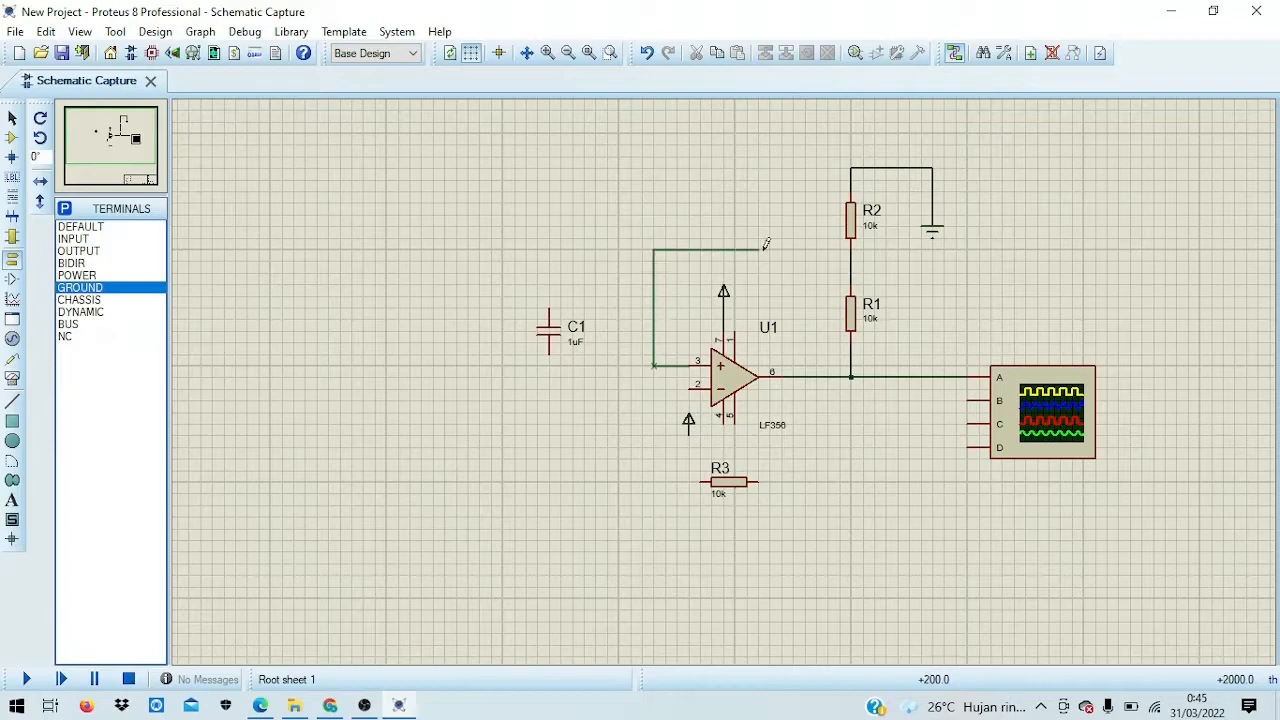
pyautogui.click(851, 260)
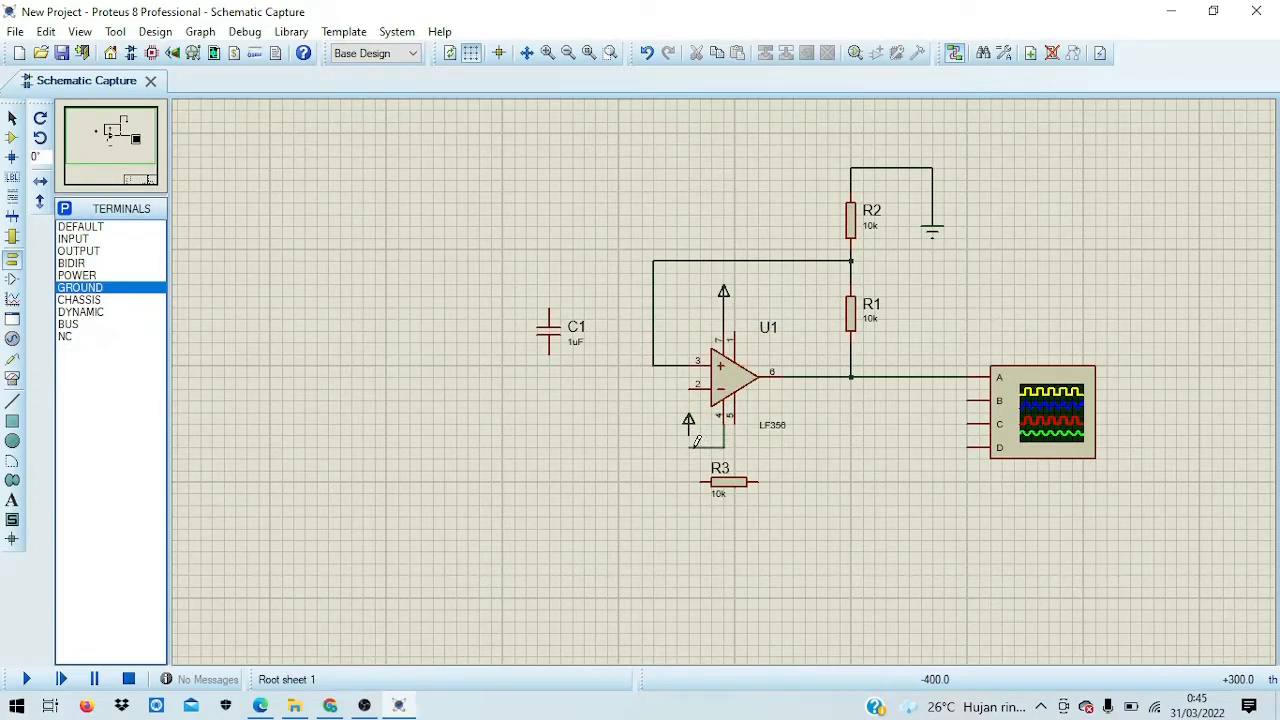
# Step: Connect U1 pin 4 to the lower power terminal and R3's right end to the output node
pyautogui.click(688, 431)
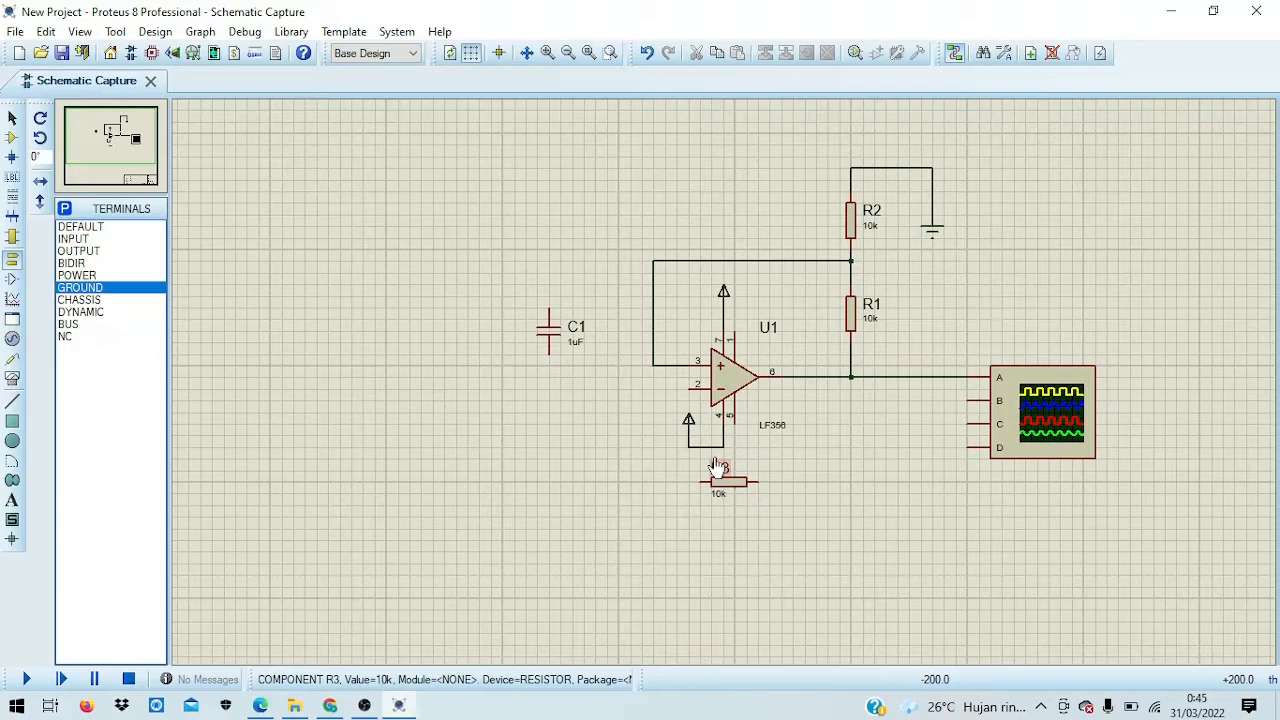
pyautogui.click(758, 482)
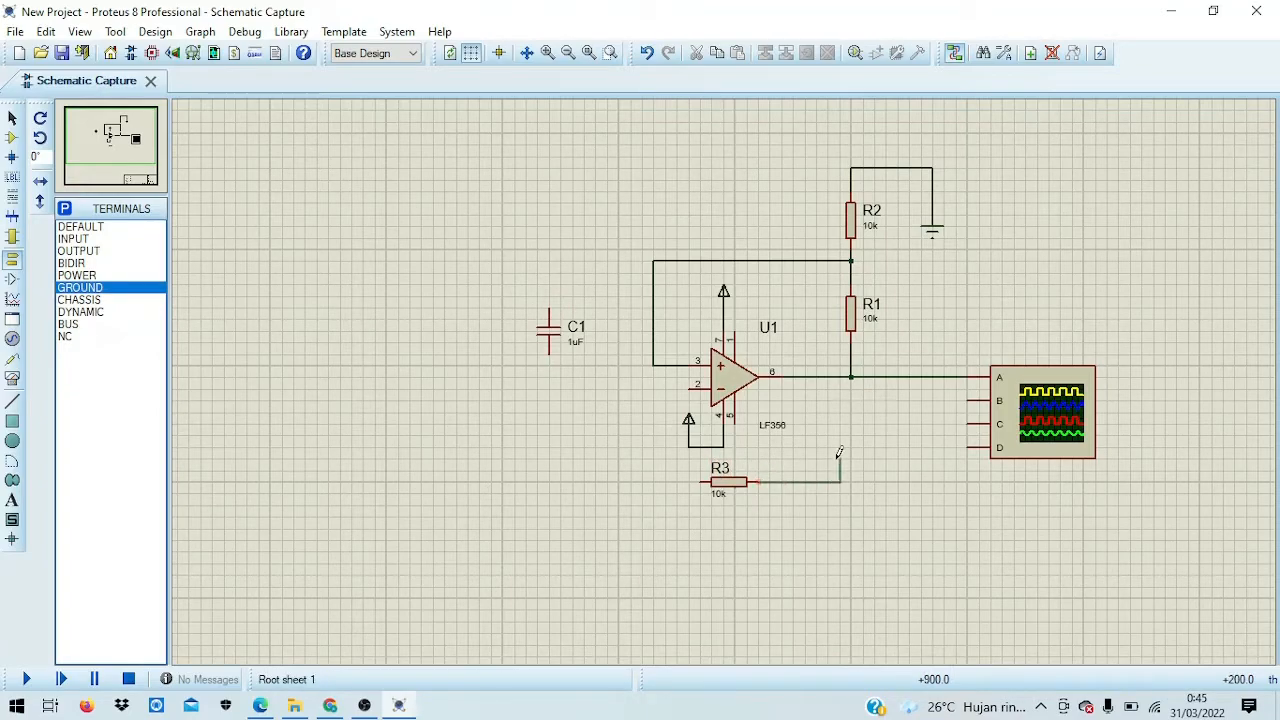
pyautogui.click(851, 376)
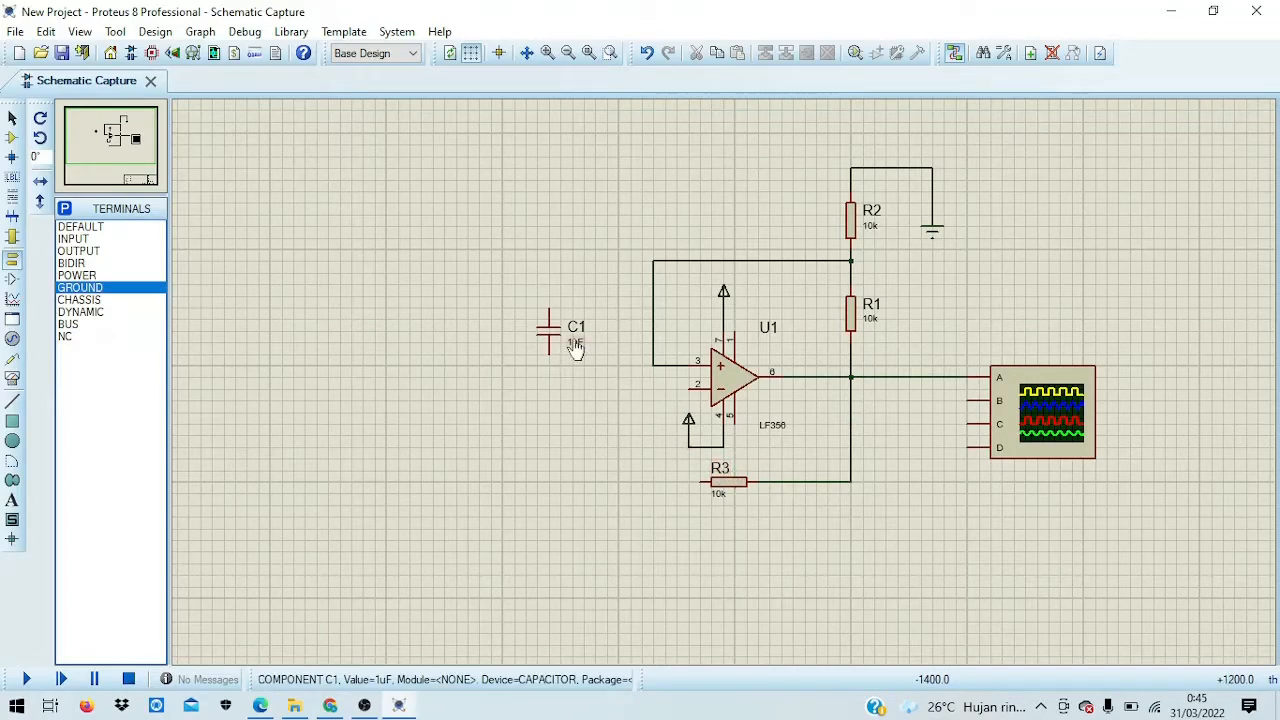
# Step: Rotate C1 clockwise to lie horizontally and move it down and left
pyautogui.moveTo(516, 298); pyautogui.dragTo(595, 372)
pyautogui.rightClick(586, 331)
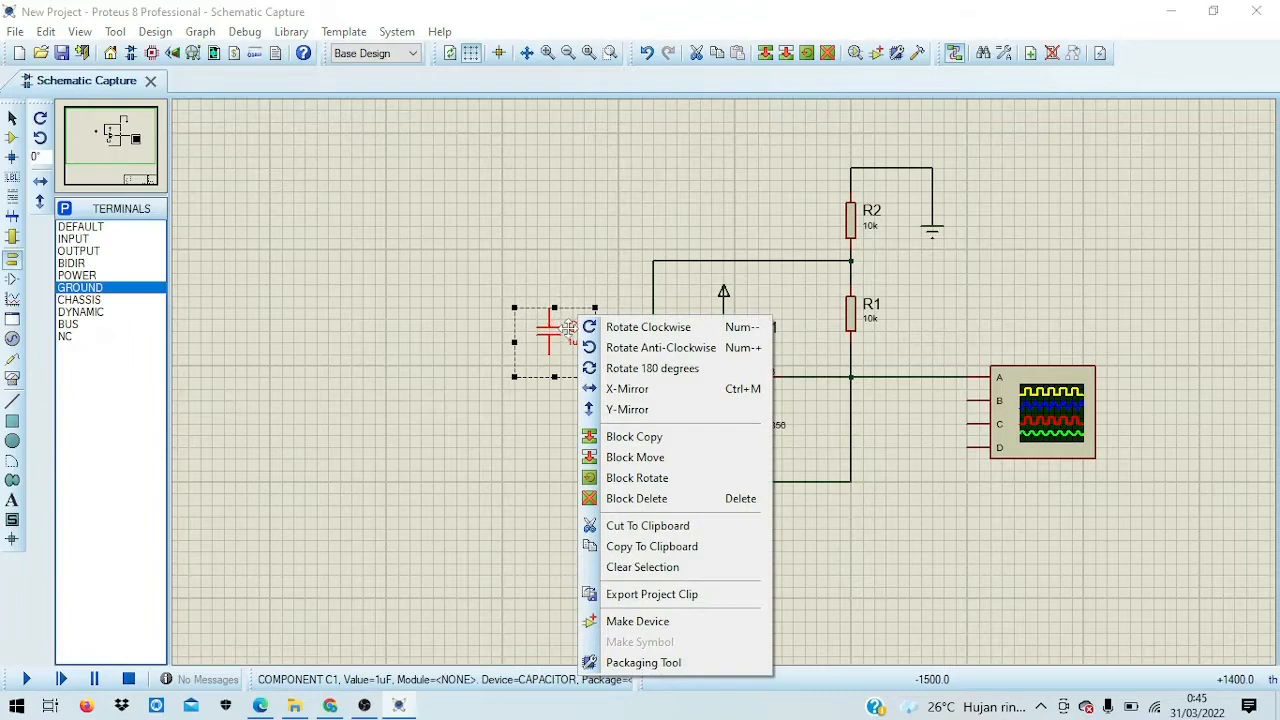
pyautogui.click(600, 330)
pyautogui.click(586, 258)
pyautogui.moveTo(502, 308); pyautogui.dragTo(607, 400)
pyautogui.moveTo(566, 355); pyautogui.dragTo(545, 410)
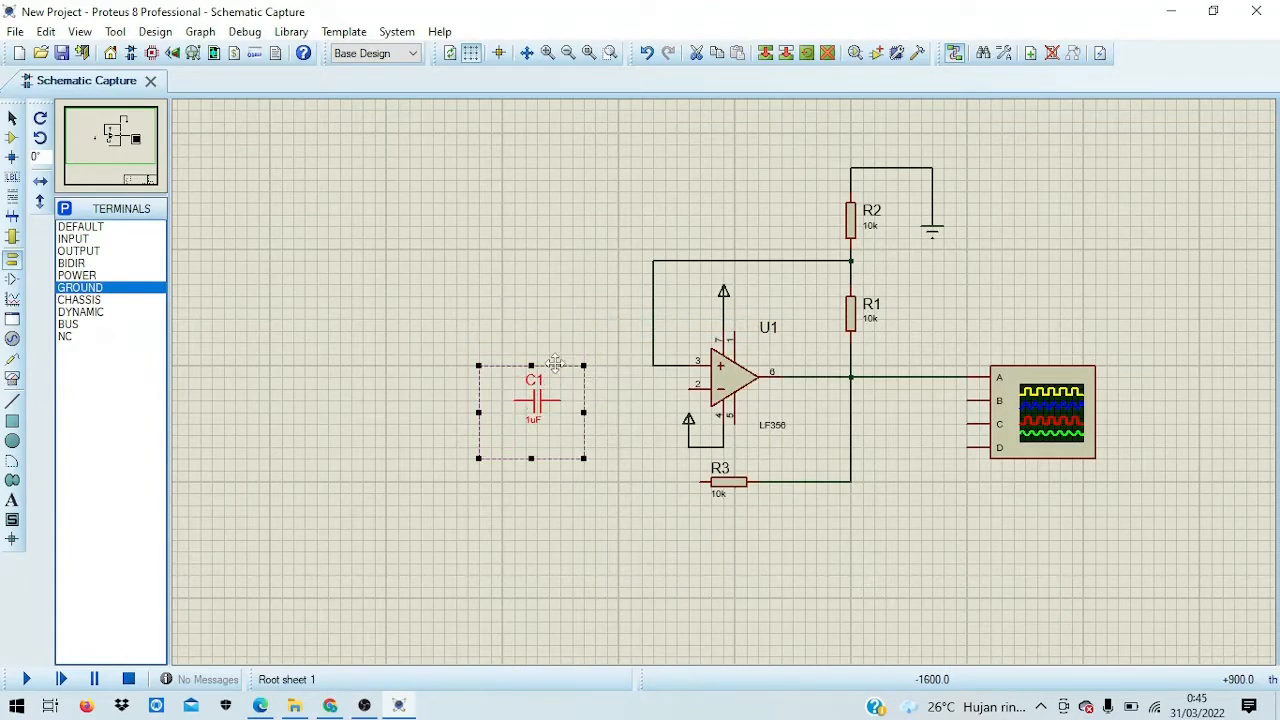
pyautogui.click(568, 305)
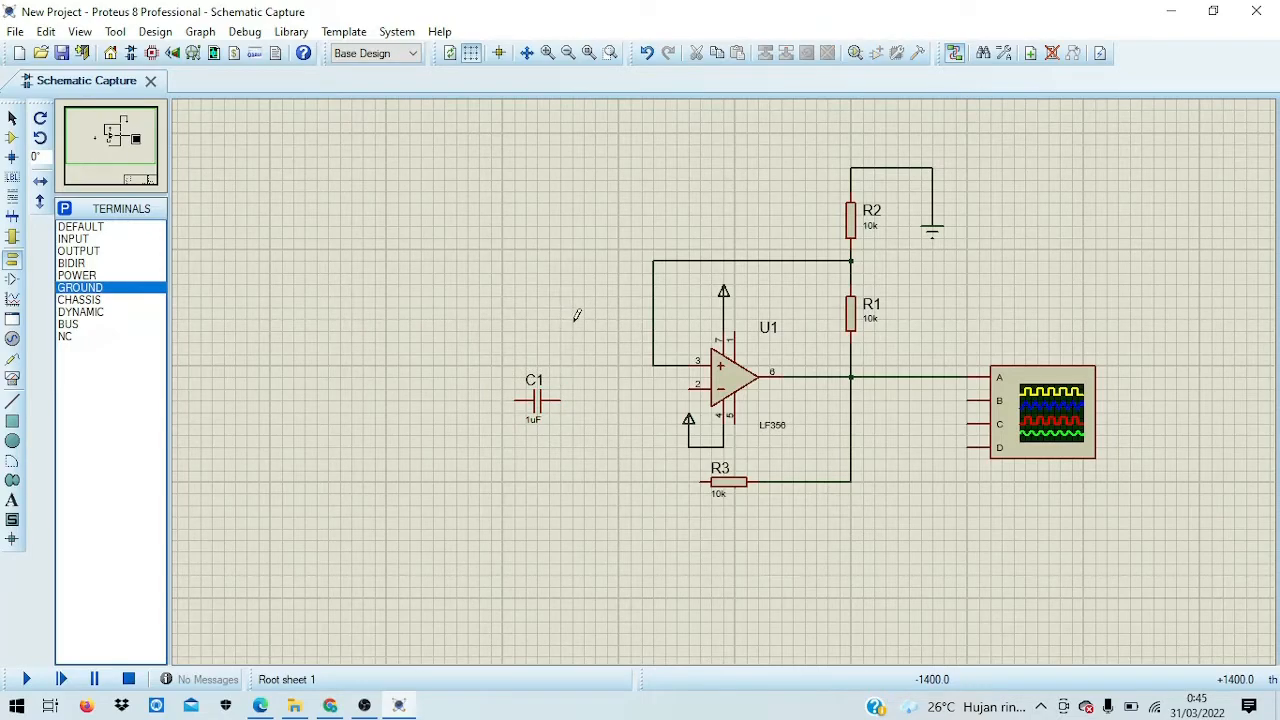
pyautogui.moveTo(505, 348); pyautogui.dragTo(540, 465)
pyautogui.click(565, 310)
# Step: Route a wire from U1's inverting pin 2 around C1 to oscilloscope channel B
pyautogui.click(691, 386)
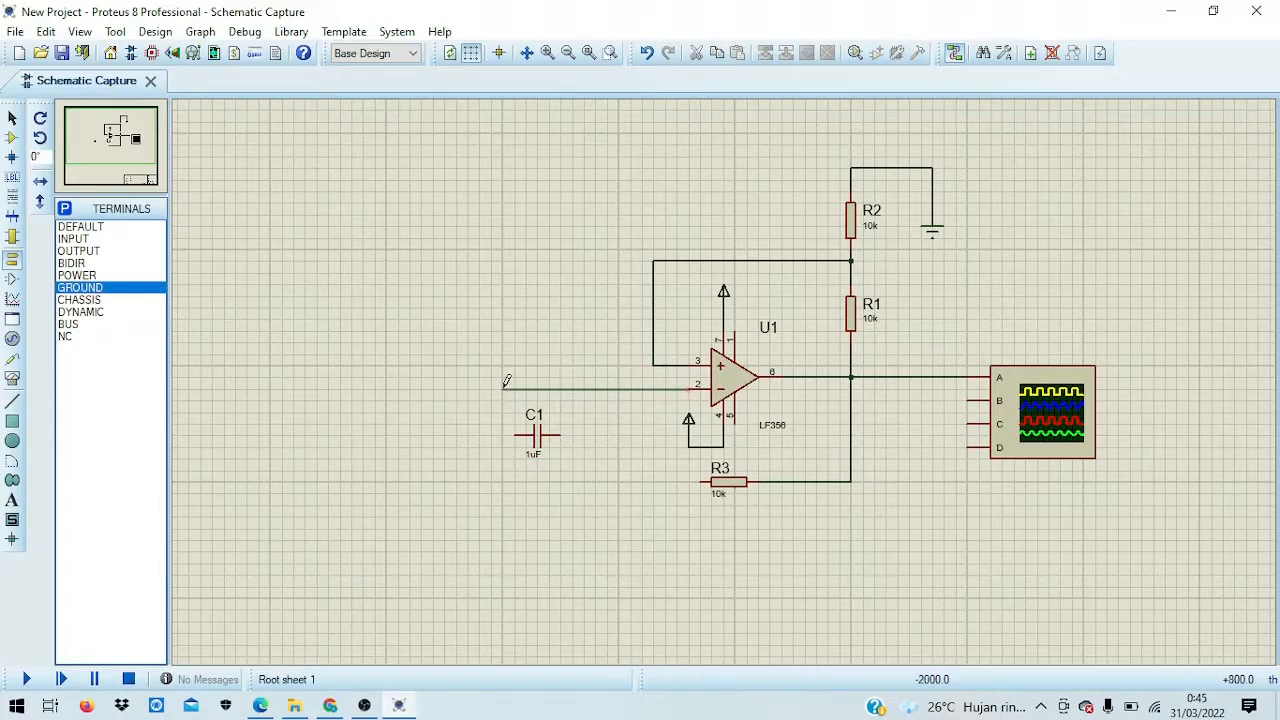
pyautogui.click(503, 389)
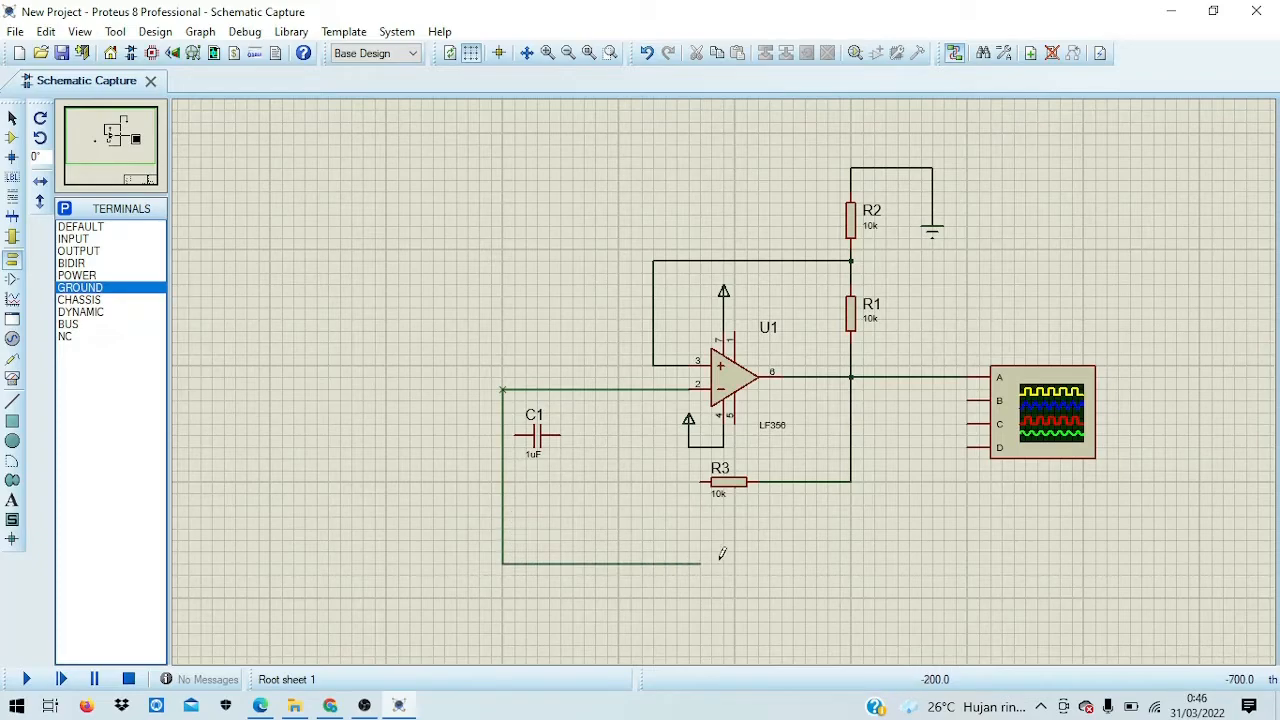
pyautogui.click(922, 550)
pyautogui.click(968, 399)
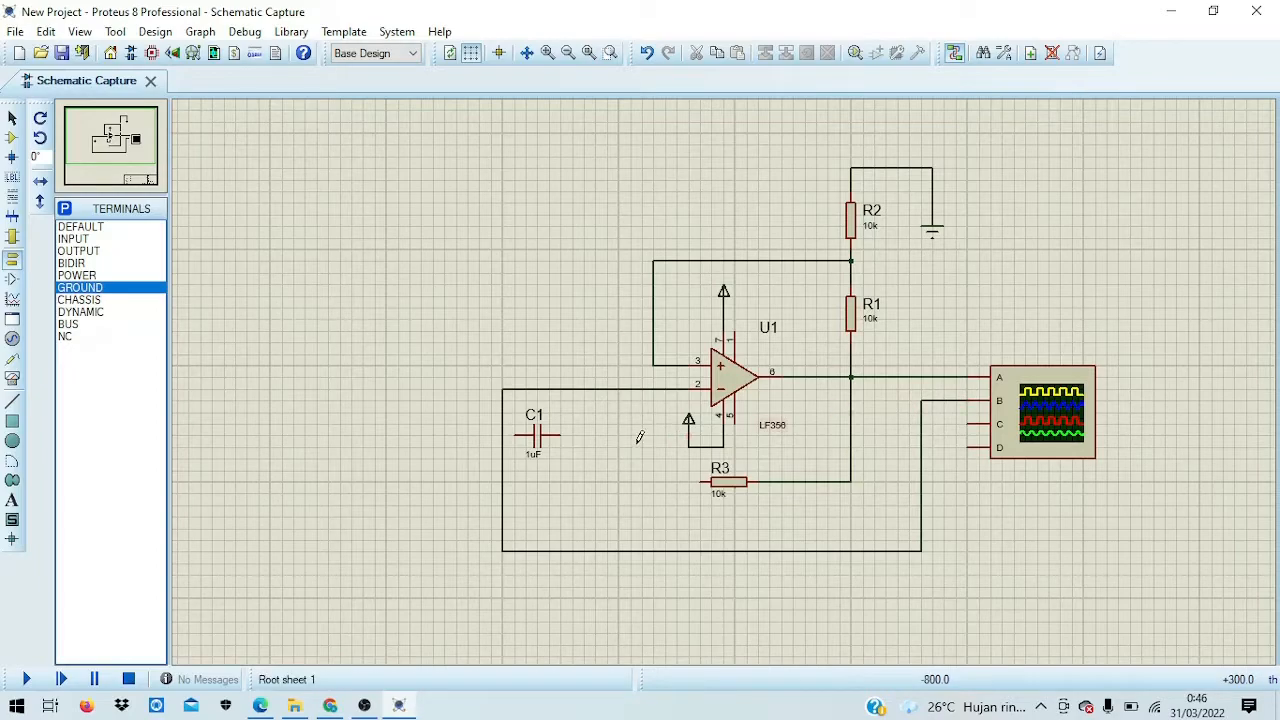
# Step: Shift C1 slightly right and join R3's left end to the inverting-input wire
pyautogui.moveTo(515, 401); pyautogui.dragTo(570, 450)
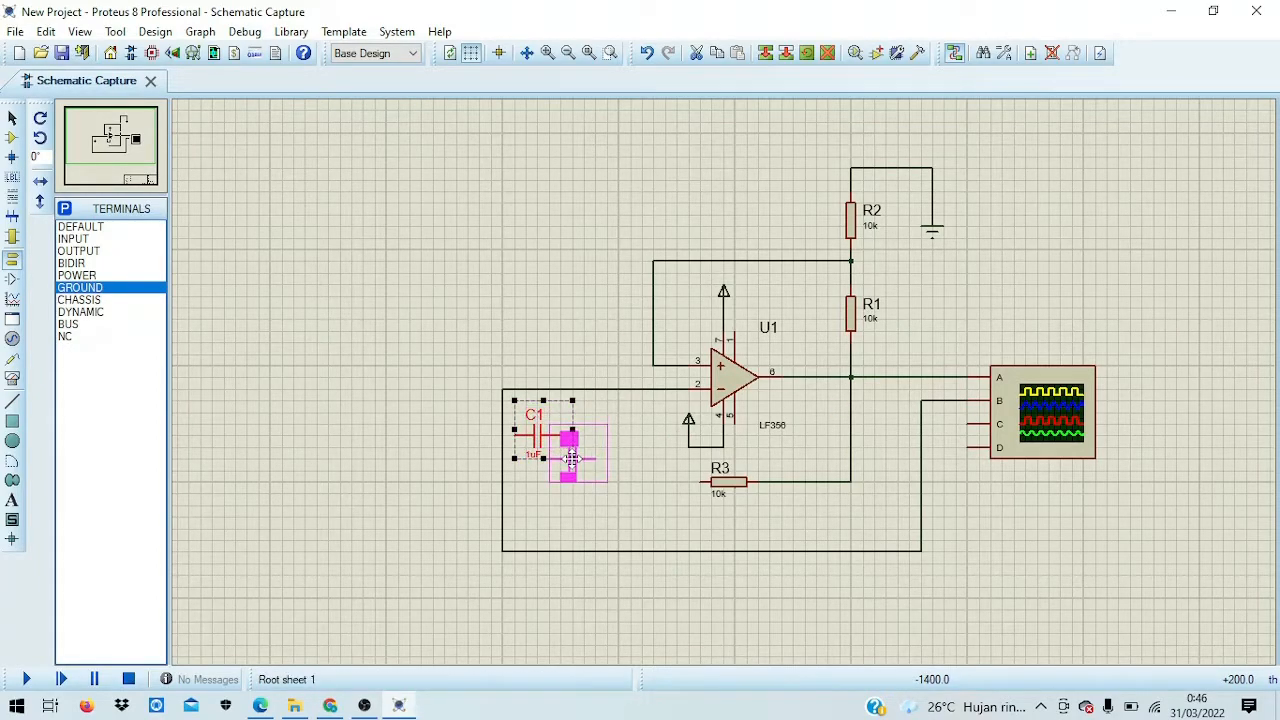
pyautogui.moveTo(570, 458); pyautogui.dragTo(585, 462)
pyautogui.click(650, 416)
pyautogui.click(702, 480)
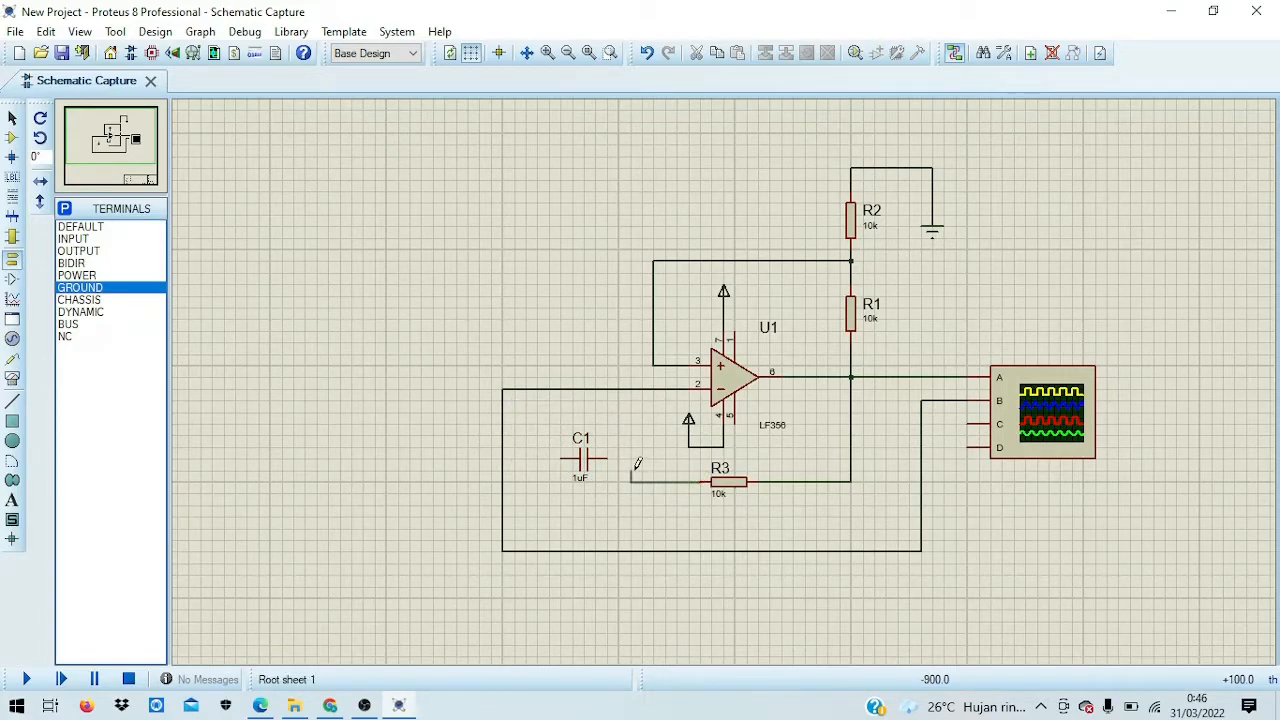
pyautogui.click(642, 388)
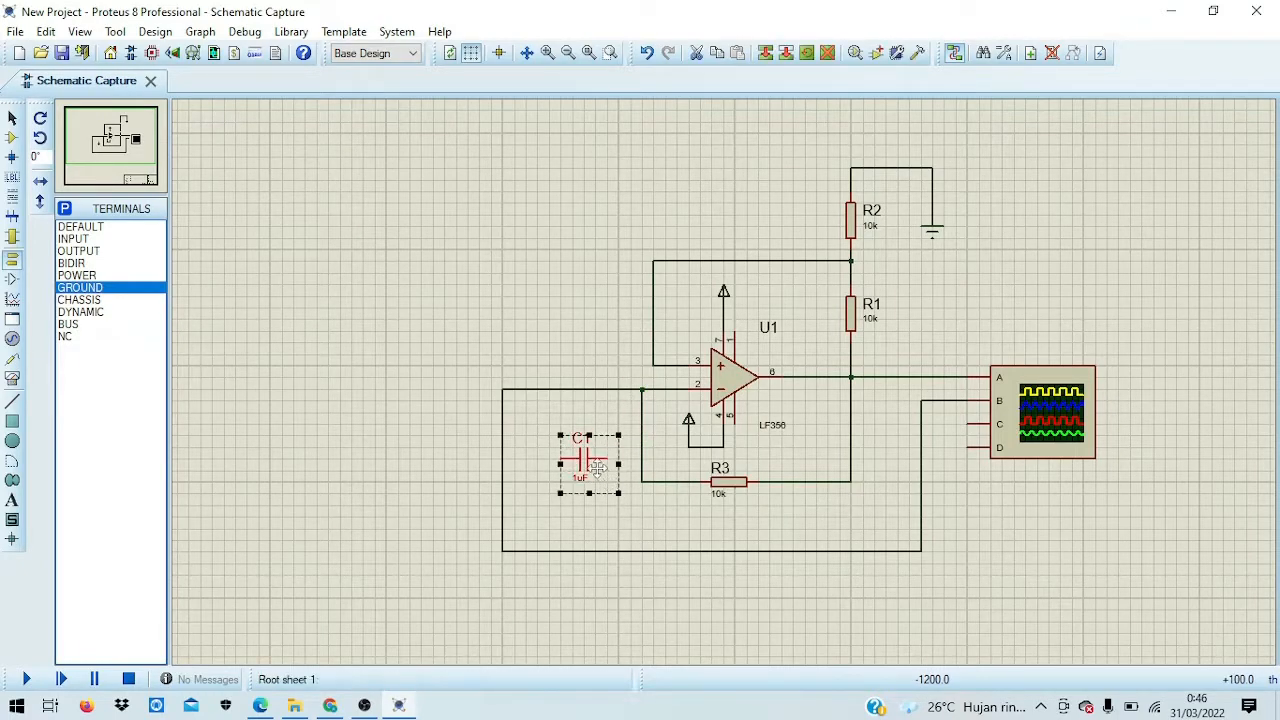
pyautogui.click(592, 449)
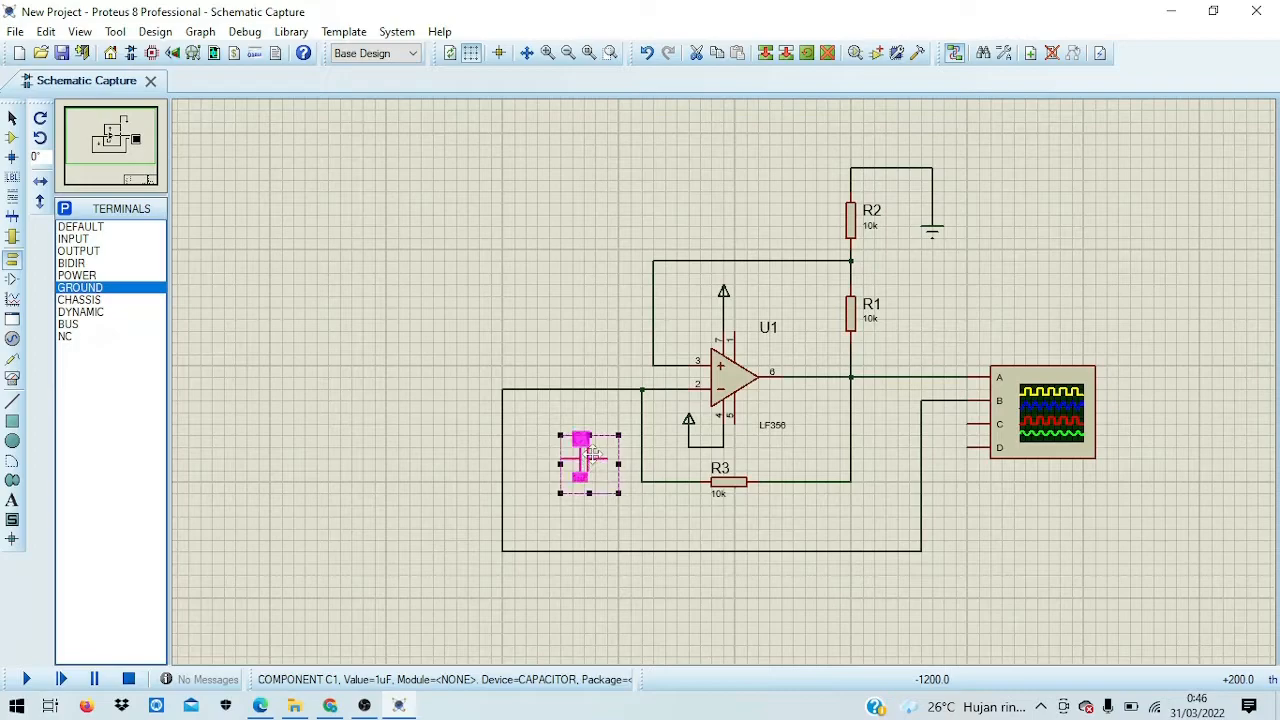
pyautogui.click(585, 337)
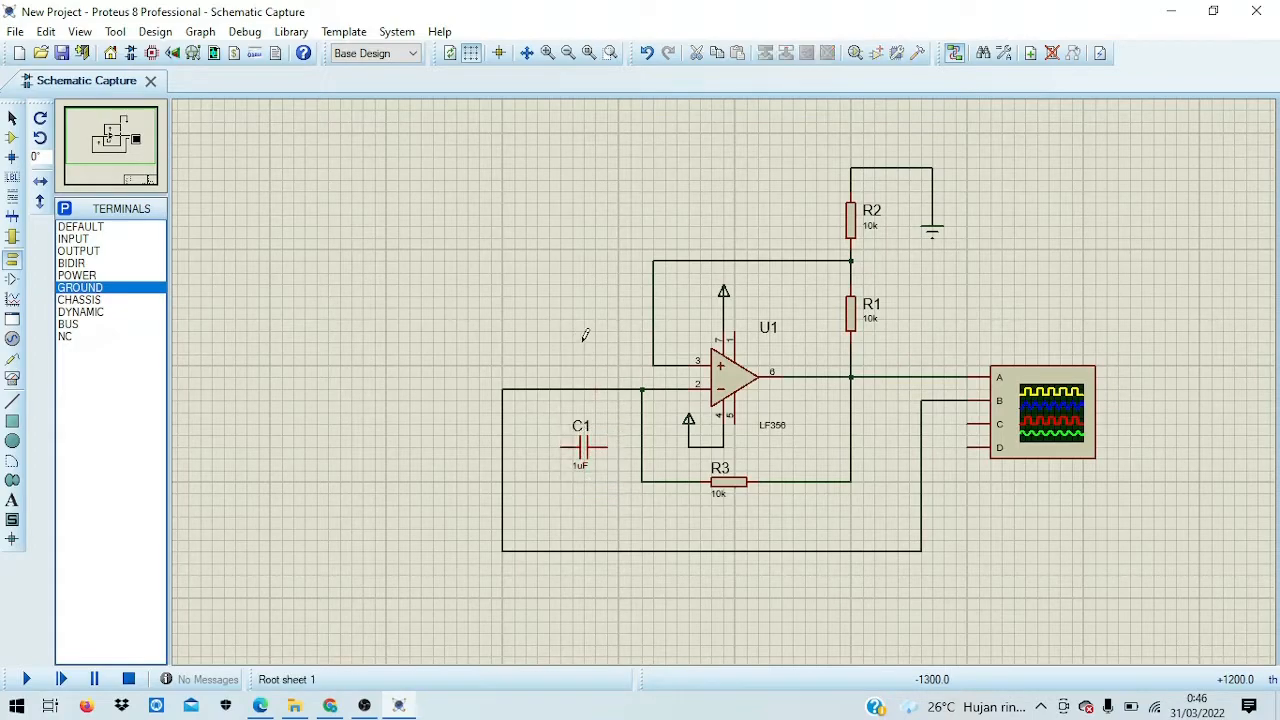
# Step: Connect C1's right end to the inverting-input wire and its left end down to a new ground
pyautogui.click(642, 446)
pyautogui.click(606, 447)
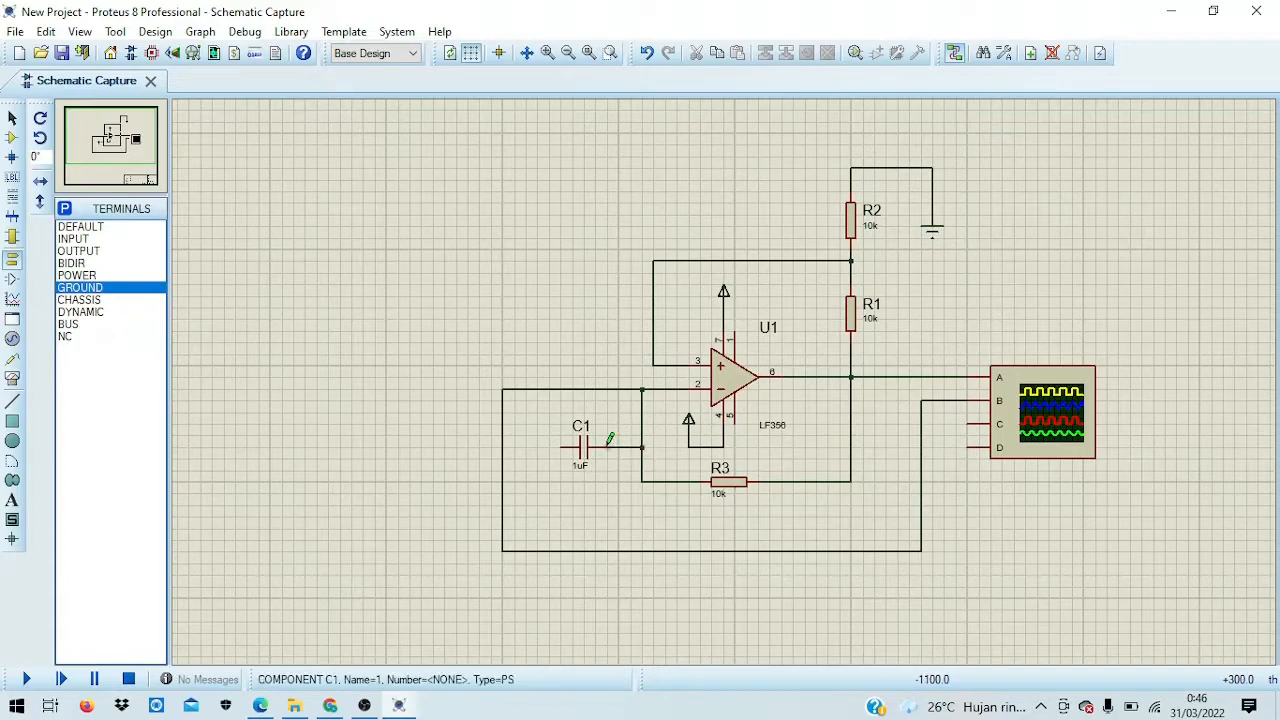
pyautogui.click(560, 447)
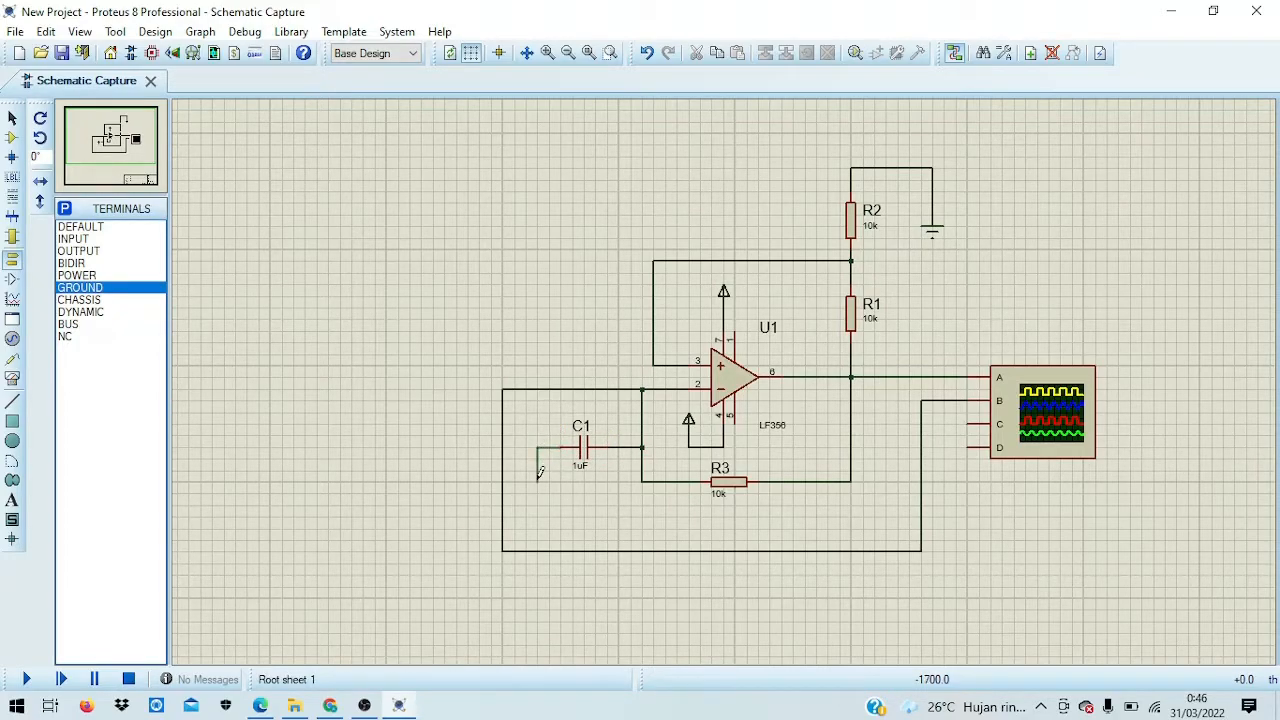
pyautogui.doubleClick(537, 492)
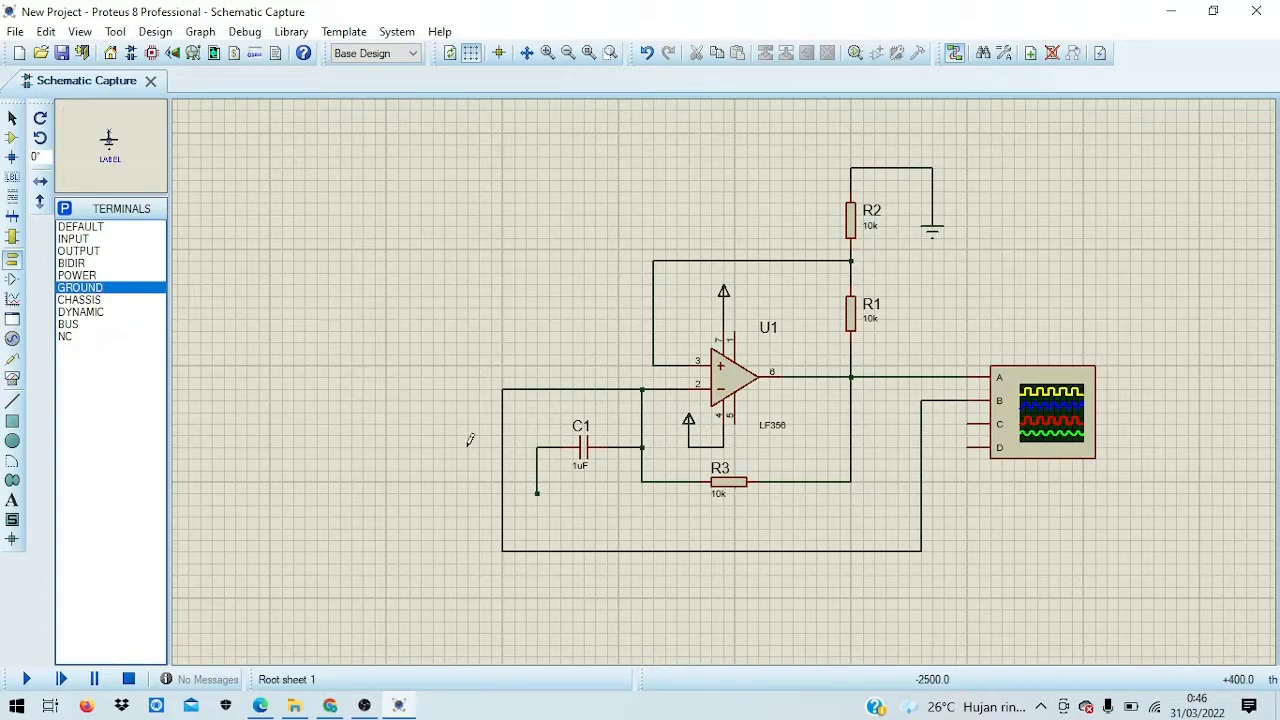
pyautogui.click(537, 506)
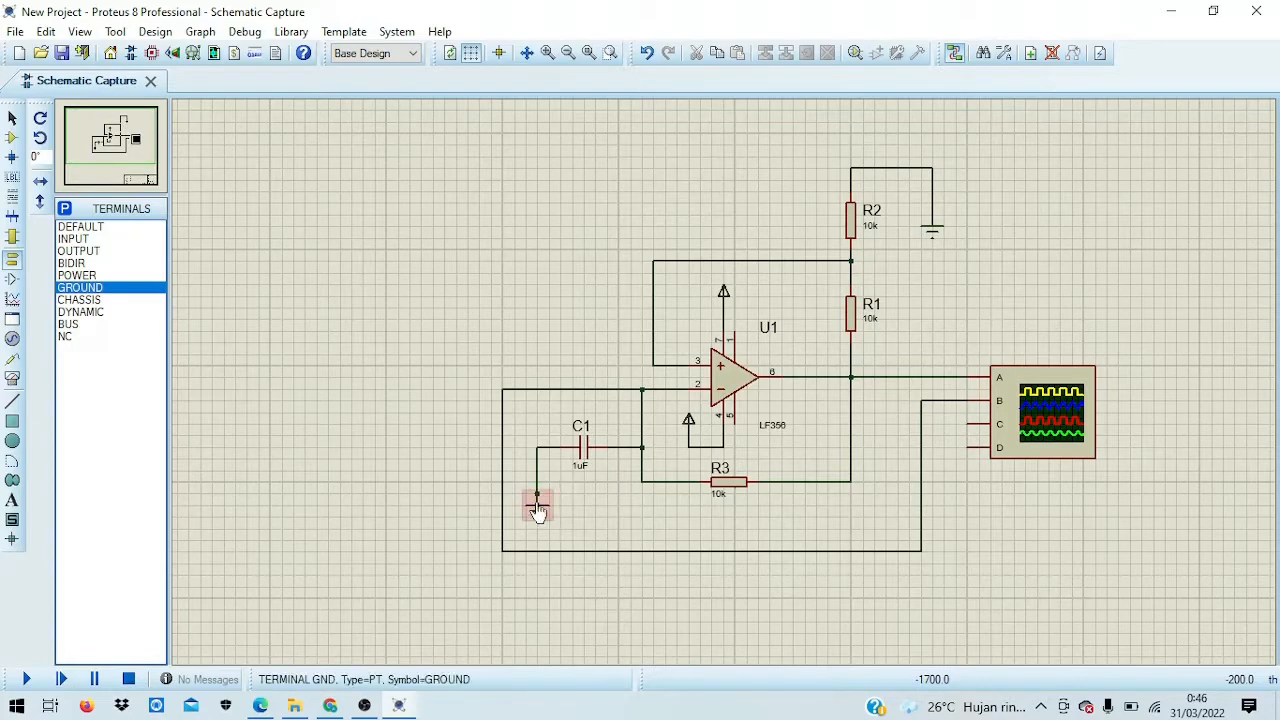
pyautogui.rightClick(537, 508)
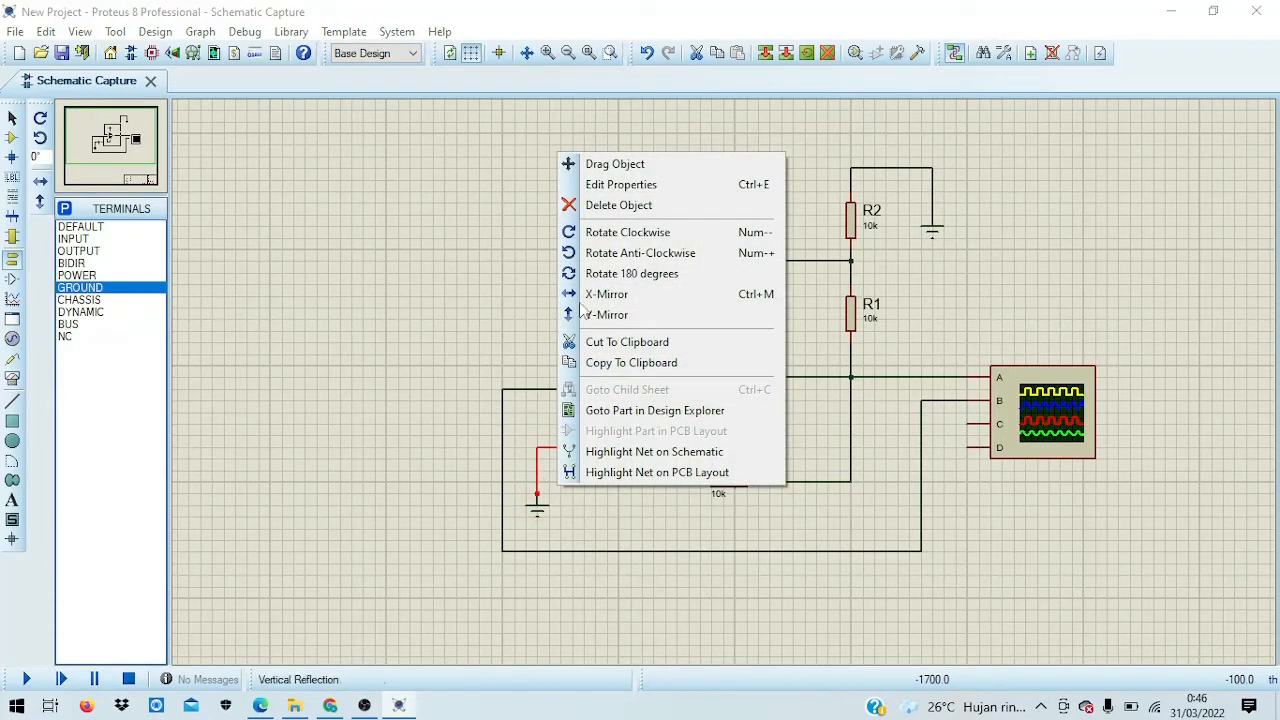
pyautogui.click(588, 209)
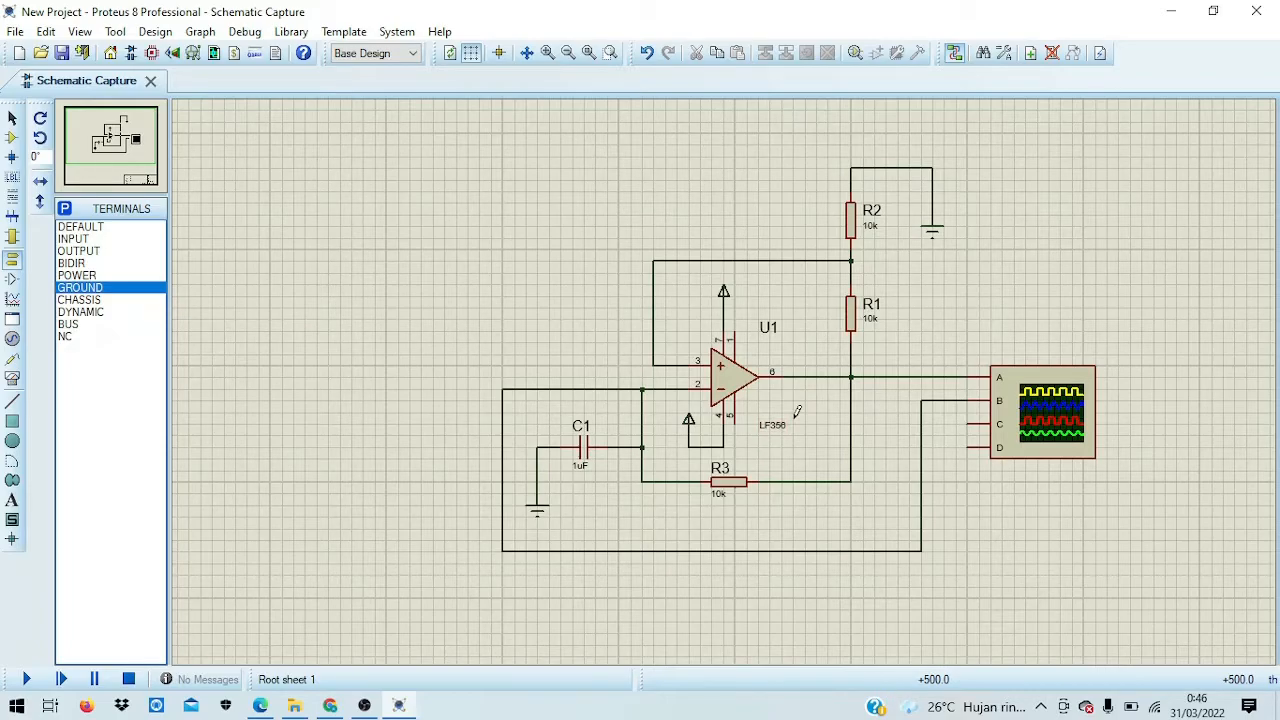
# Step: Label the pin 7 supply terminal +12 and the pin 4 supply terminal -12
pyautogui.doubleClick(725, 298)
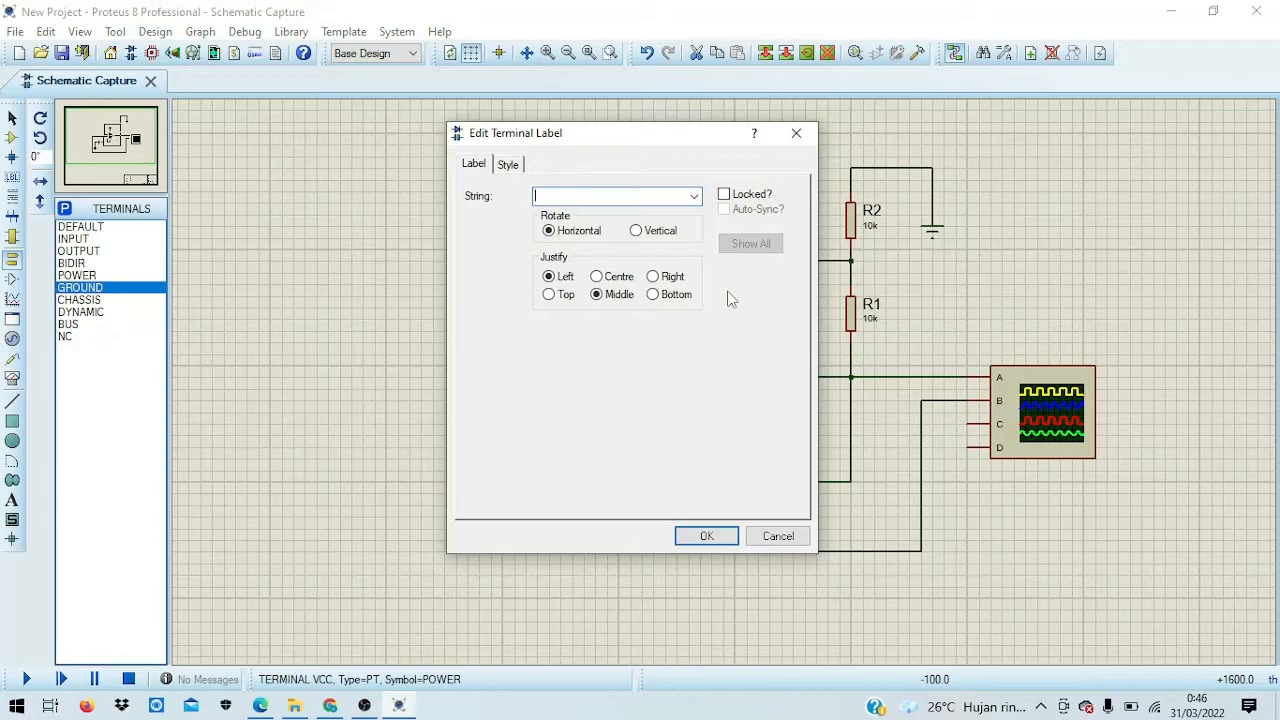
pyautogui.write('+12')
pyautogui.press('Return')
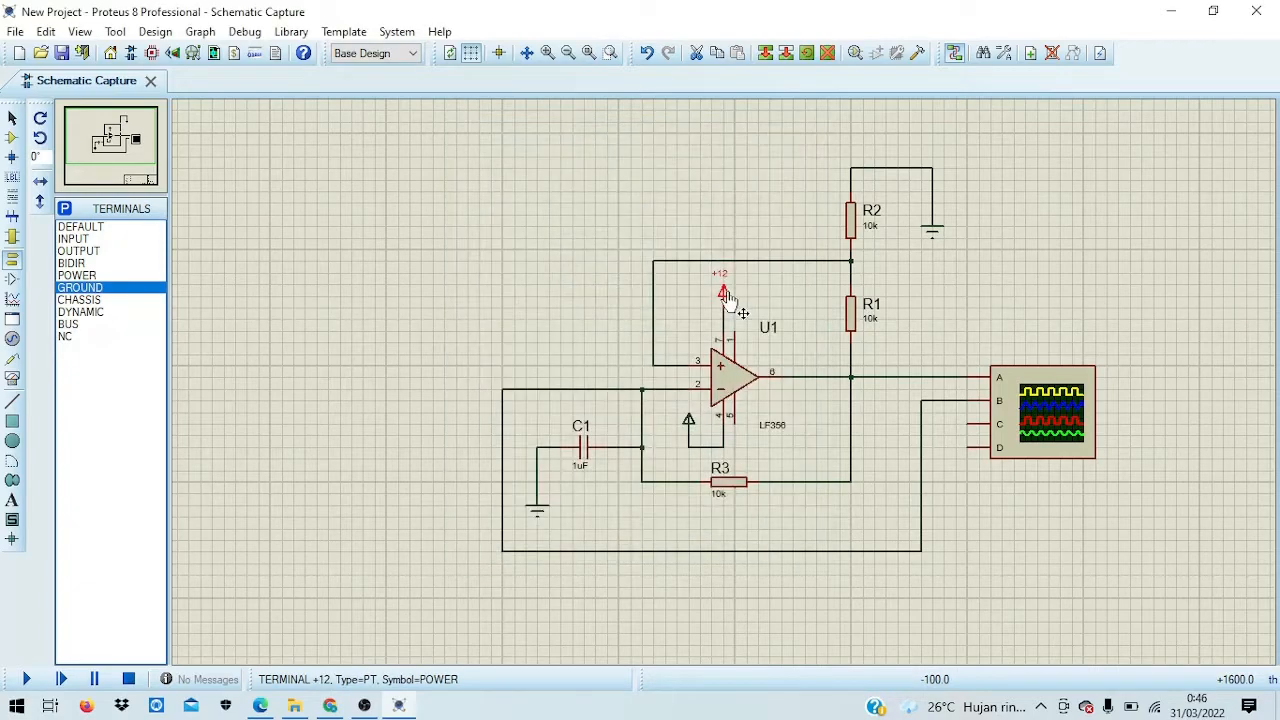
pyautogui.doubleClick(690, 426)
pyautogui.write('-')
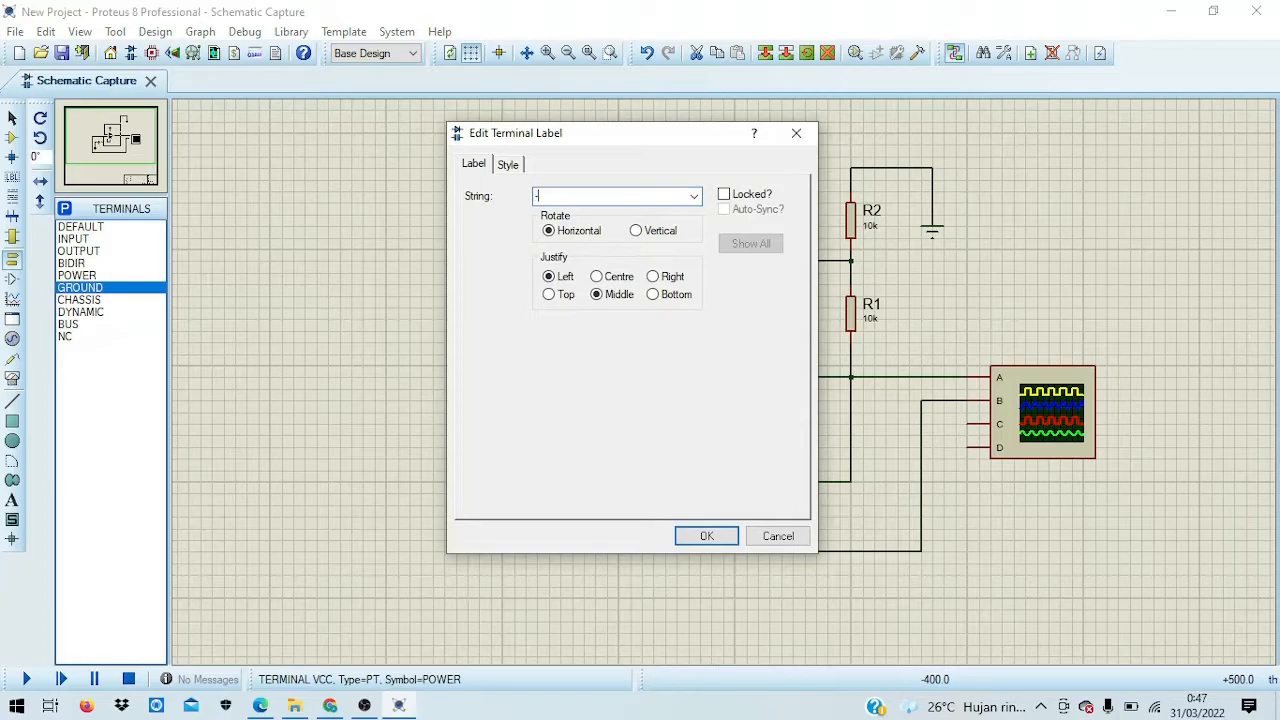
pyautogui.press('Return')
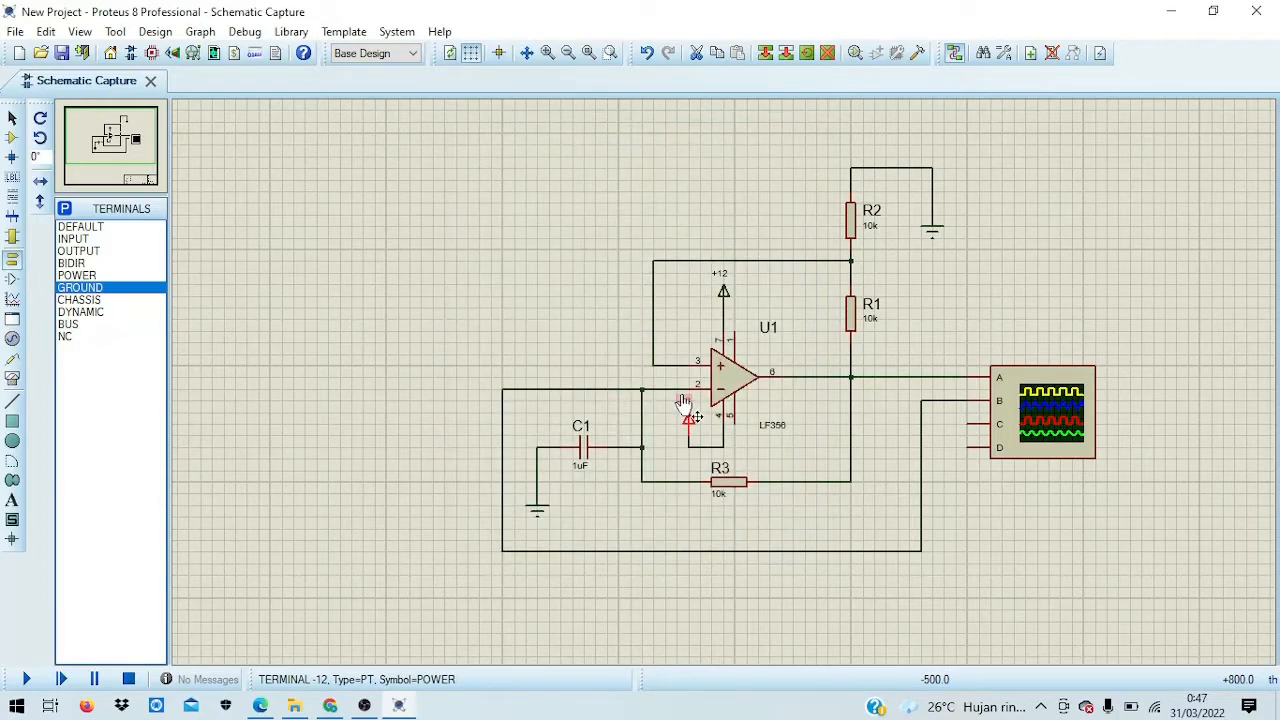
pyautogui.click(886, 332)
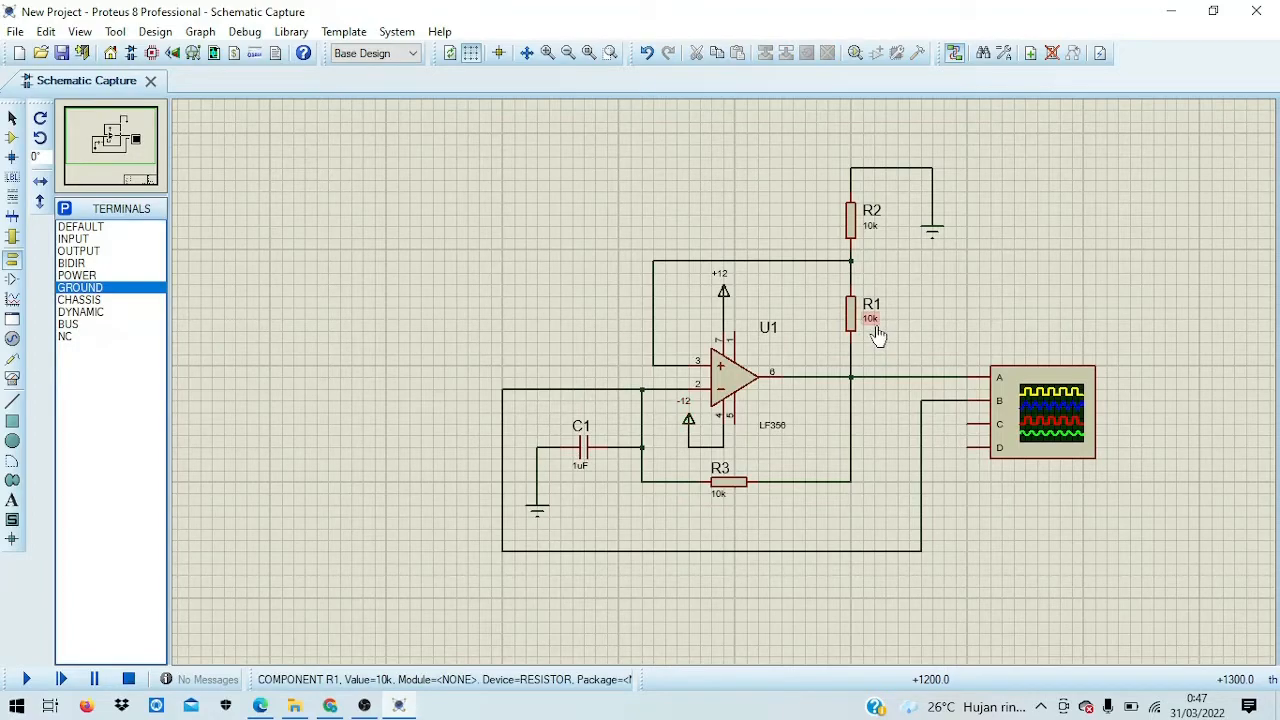
# Step: Change R1's value from 10k to 100K
pyautogui.click(873, 322)
pyautogui.click(873, 320)
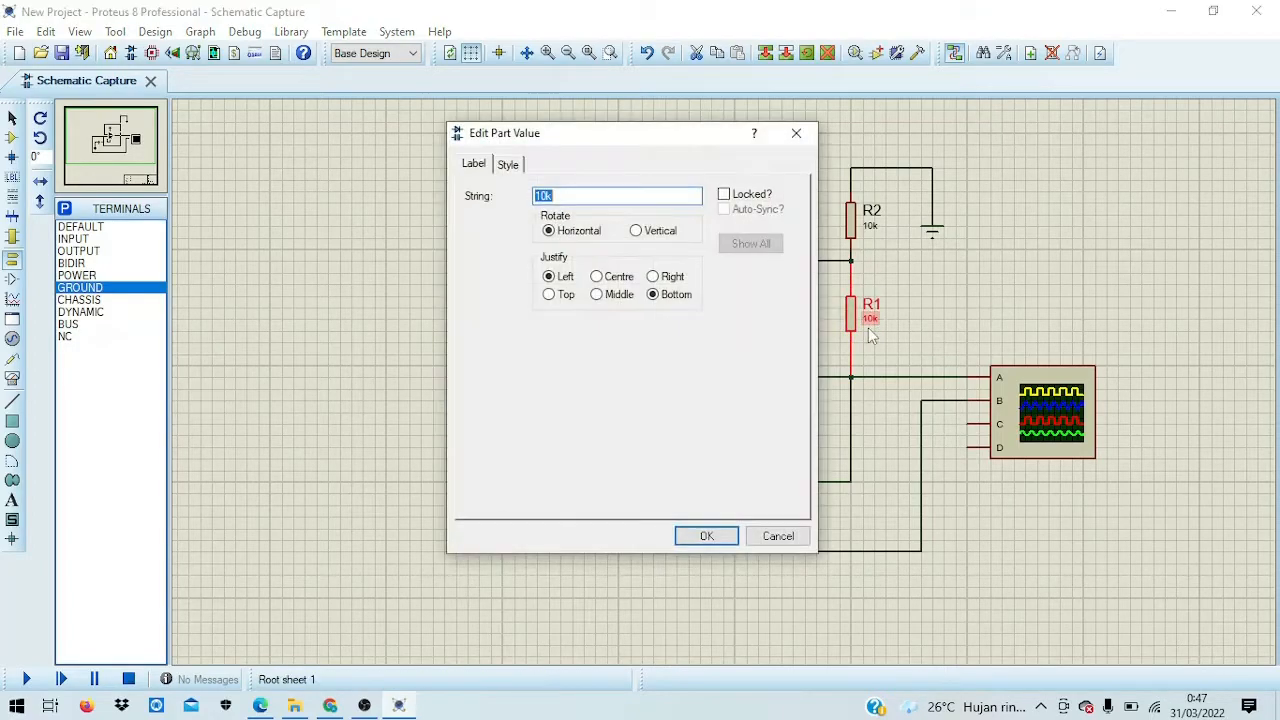
pyautogui.press('BackSpace')
pyautogui.write('1')
pyautogui.press('Return')
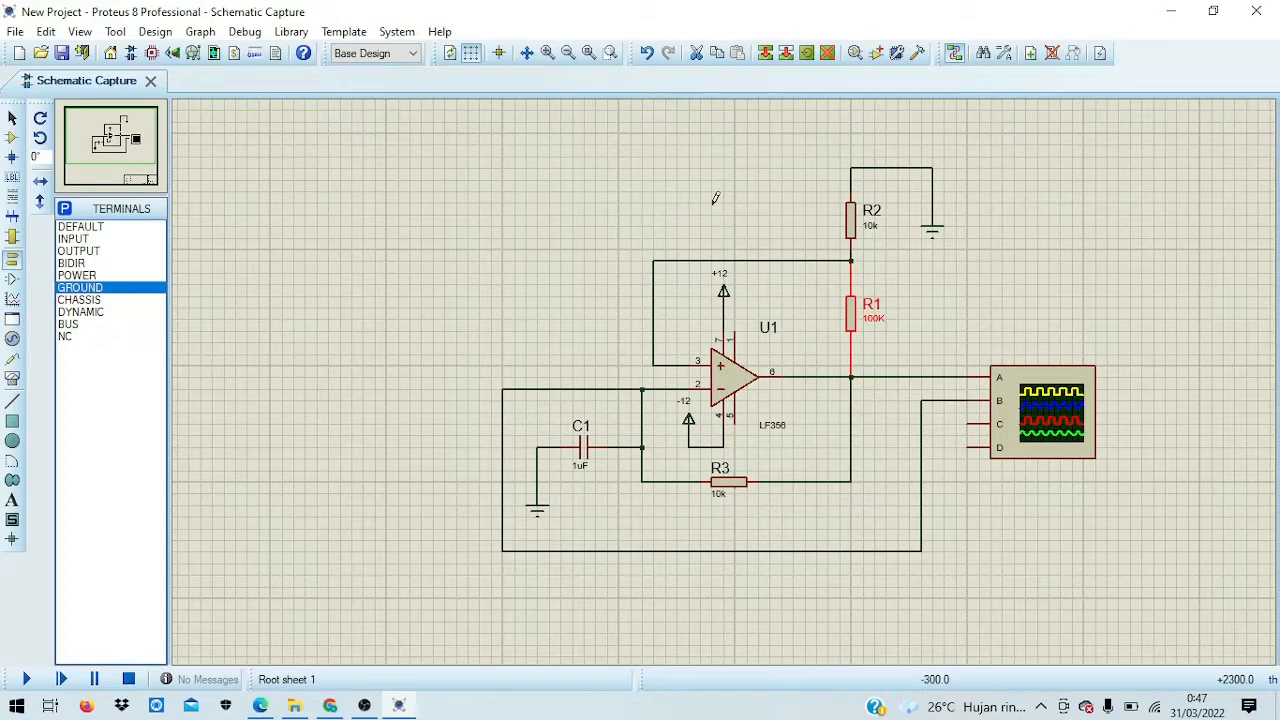
pyautogui.doubleClick(873, 310)
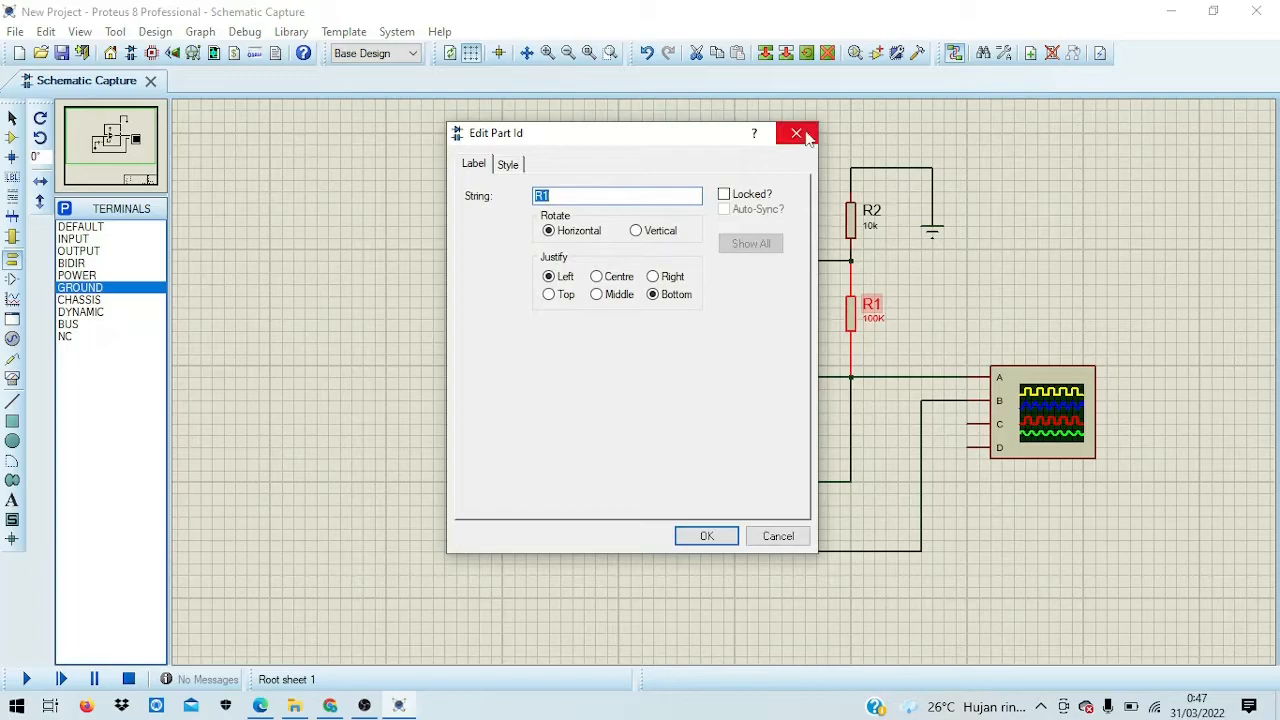
pyautogui.click(796, 133)
pyautogui.doubleClick(874, 319)
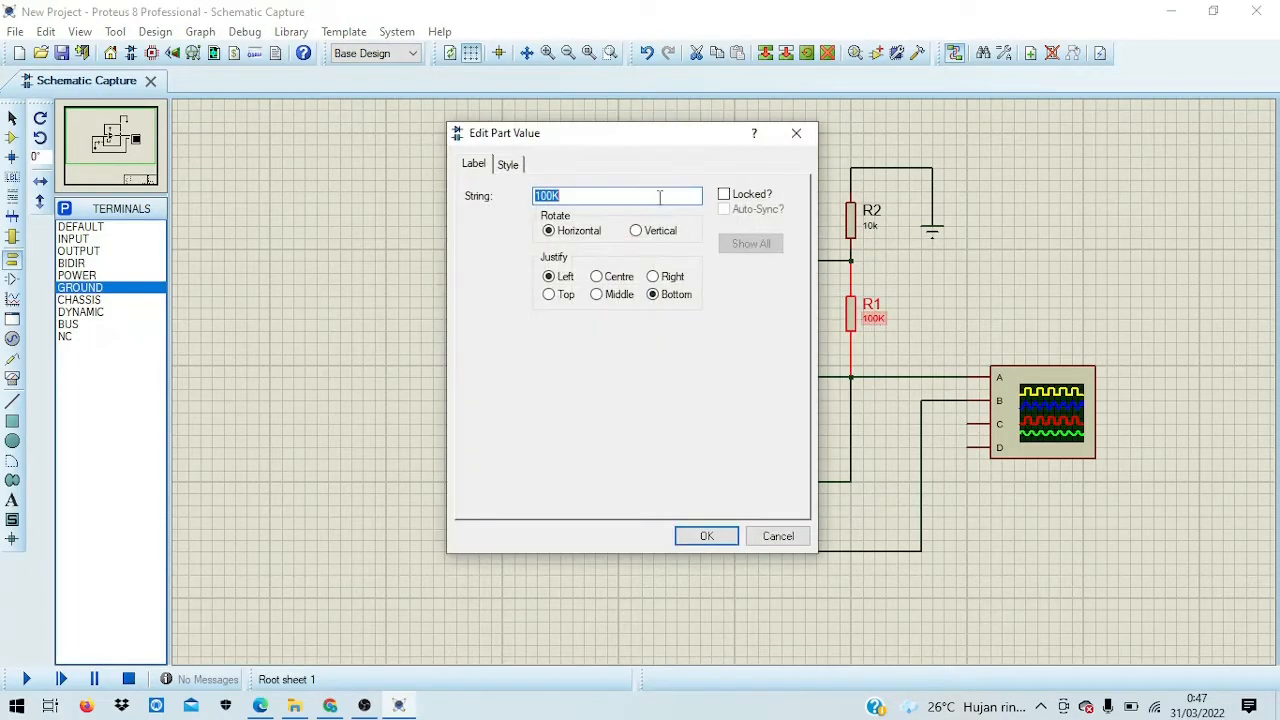
pyautogui.press('BackSpace')
pyautogui.write('1')
pyautogui.click(690, 534)
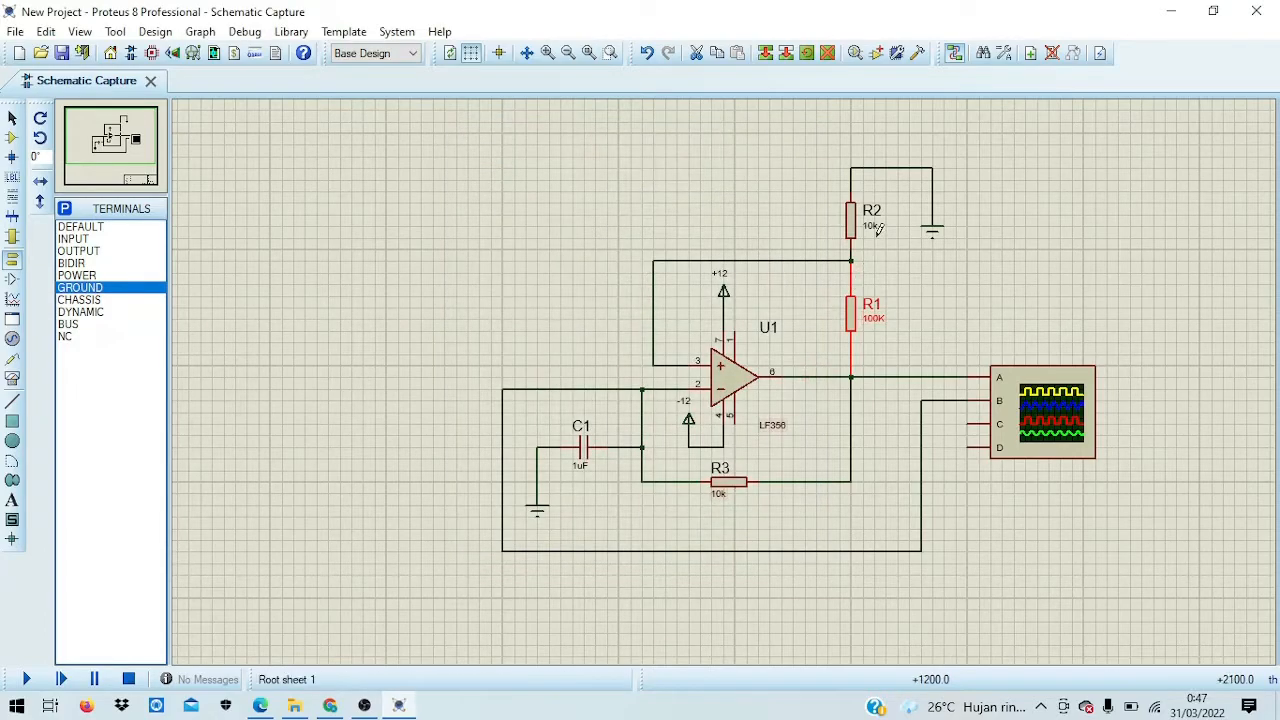
# Step: Change R2's value from 10k to 86K
pyautogui.doubleClick(870, 226)
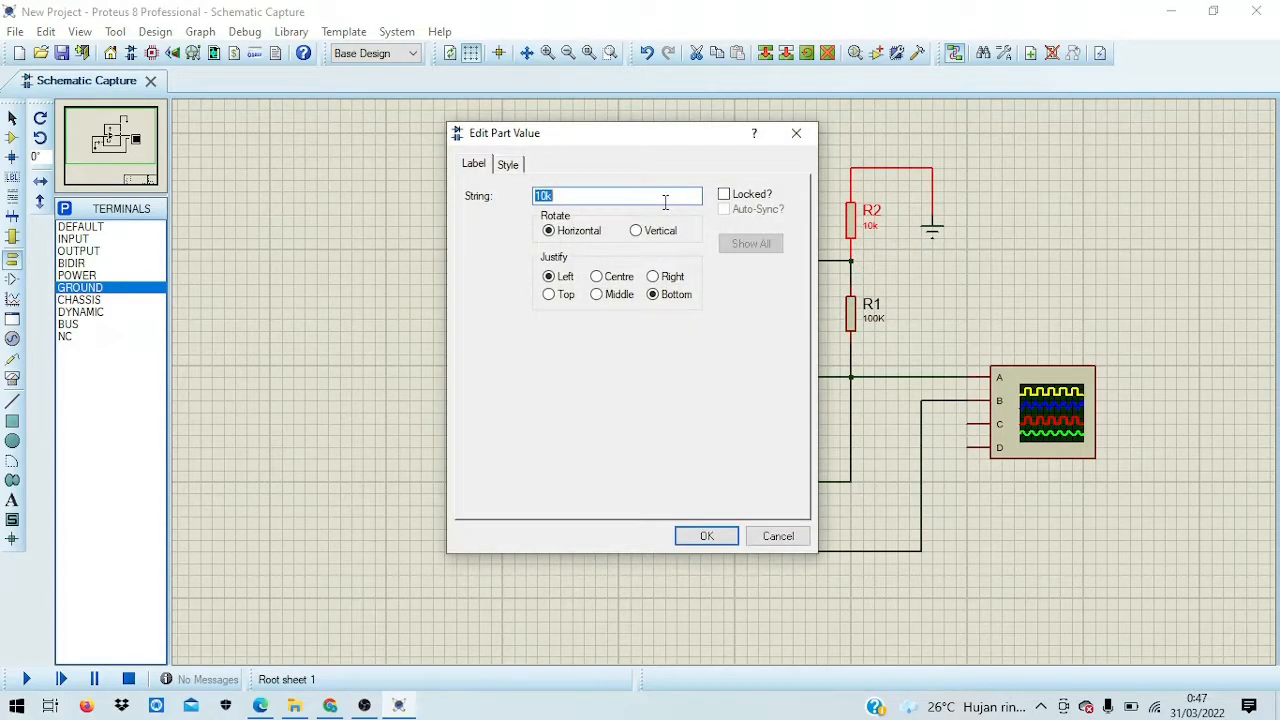
pyautogui.press('BackSpace')
pyautogui.write('8')
pyautogui.click(706, 535)
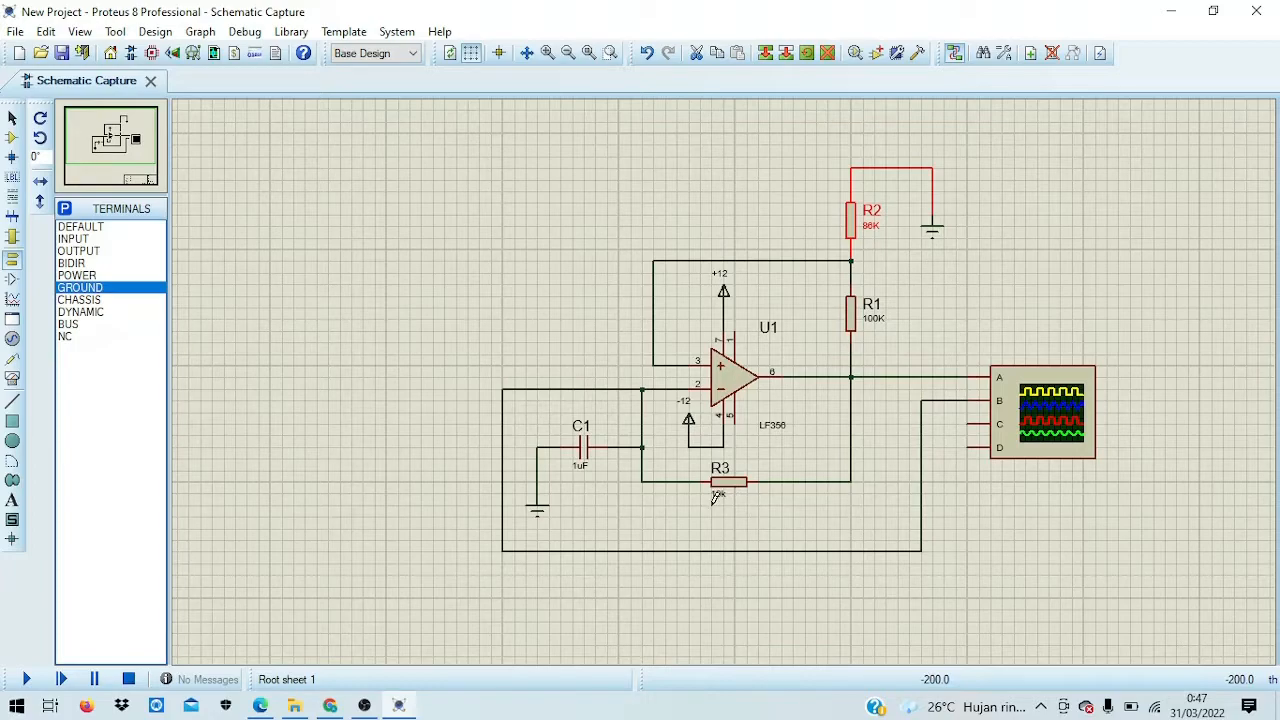
pyautogui.click(960, 240)
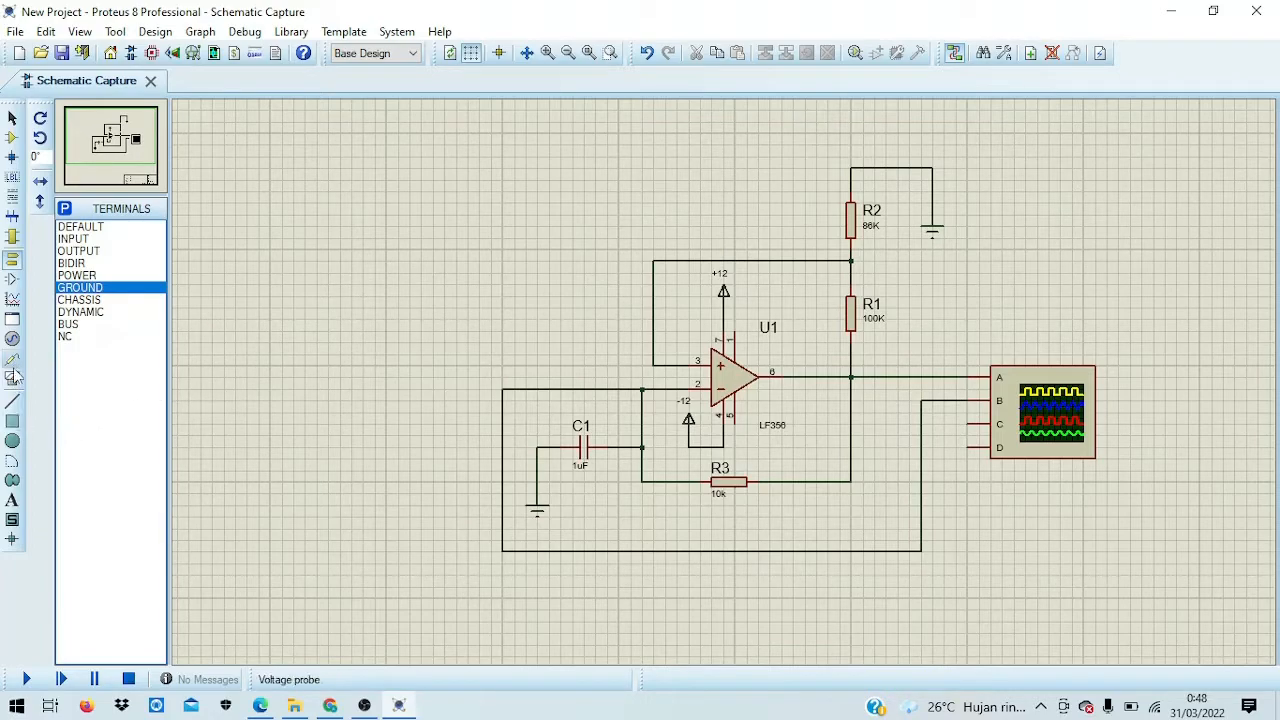
# Step: Add a free text label with the author's full name
pyautogui.click(13, 507)
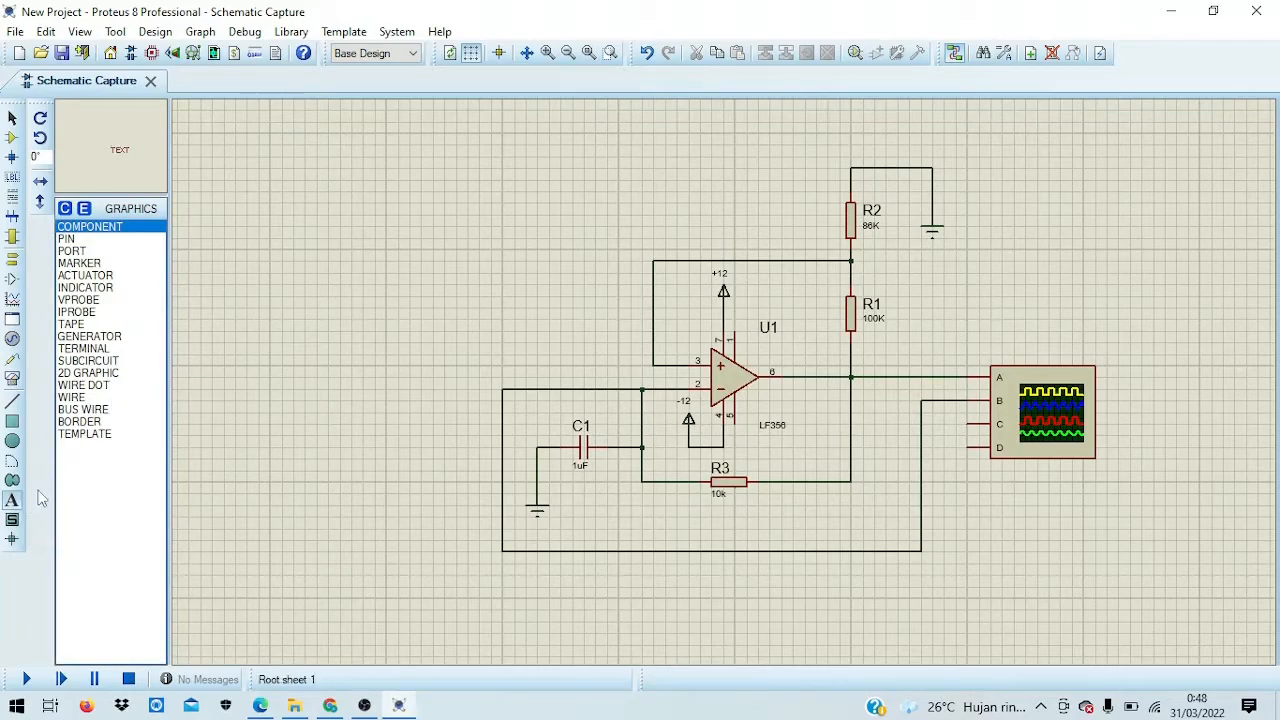
pyautogui.doubleClick(155, 232)
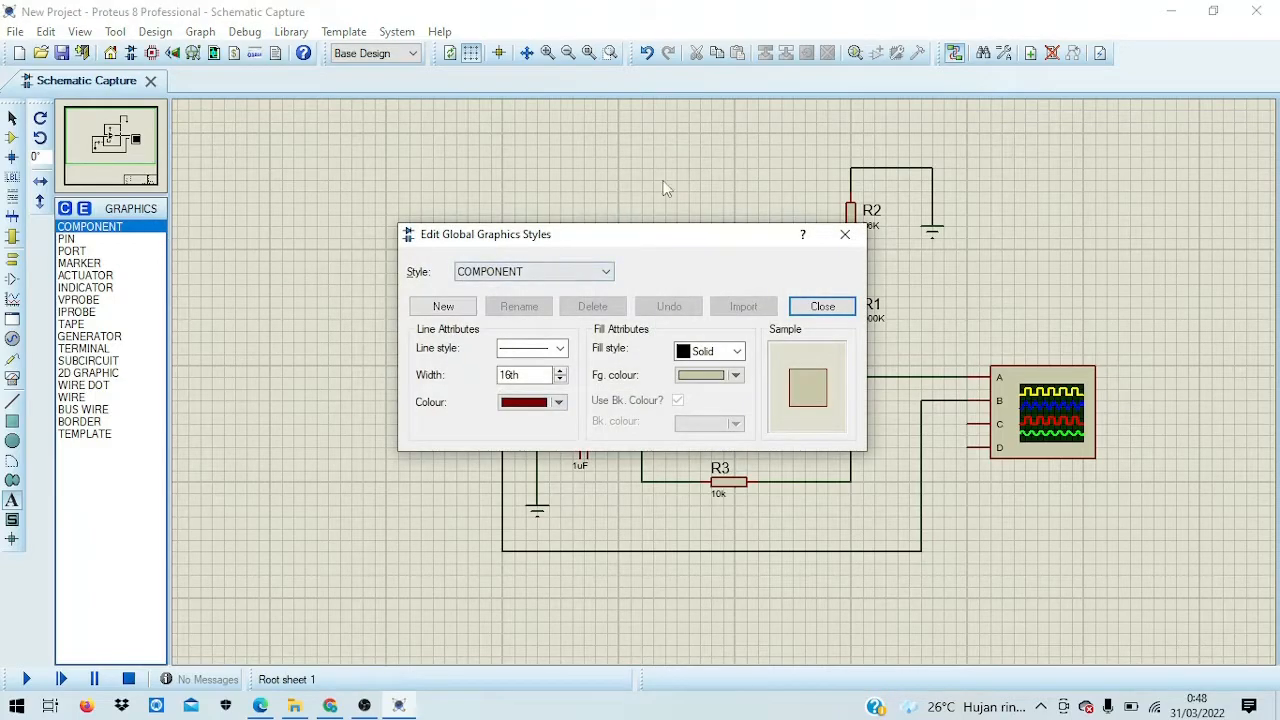
pyautogui.click(845, 234)
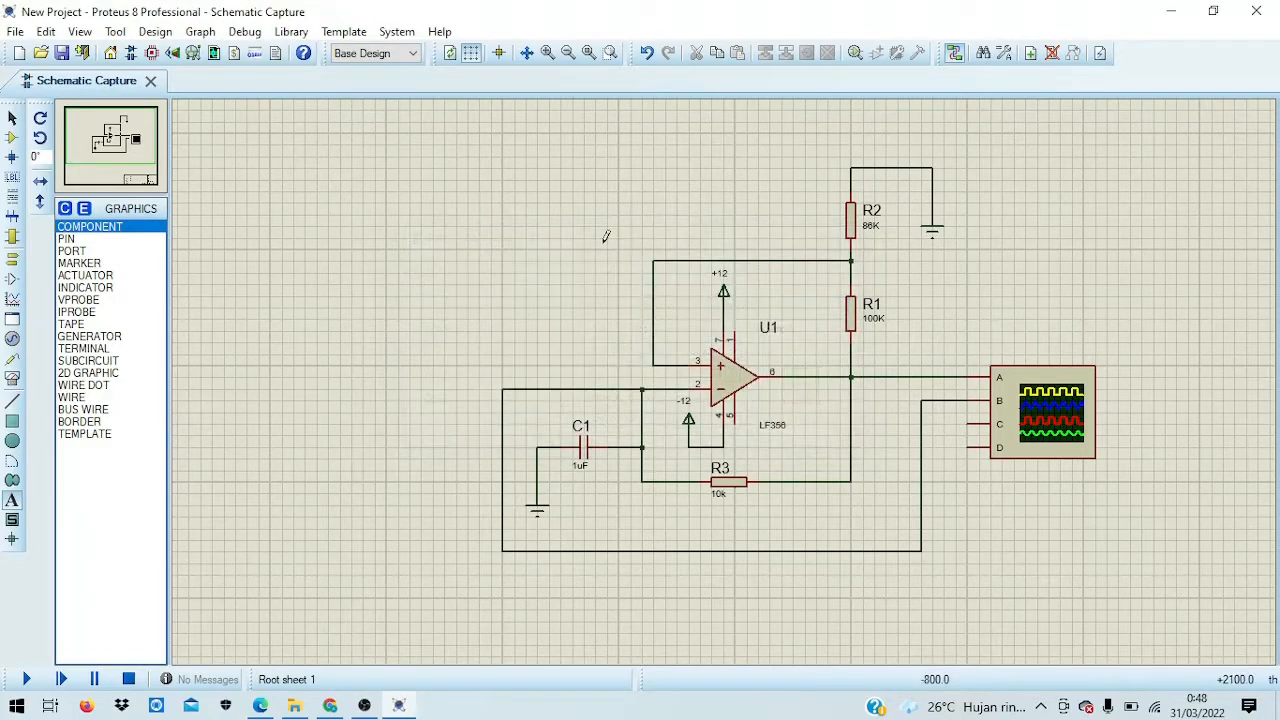
pyautogui.click(451, 230)
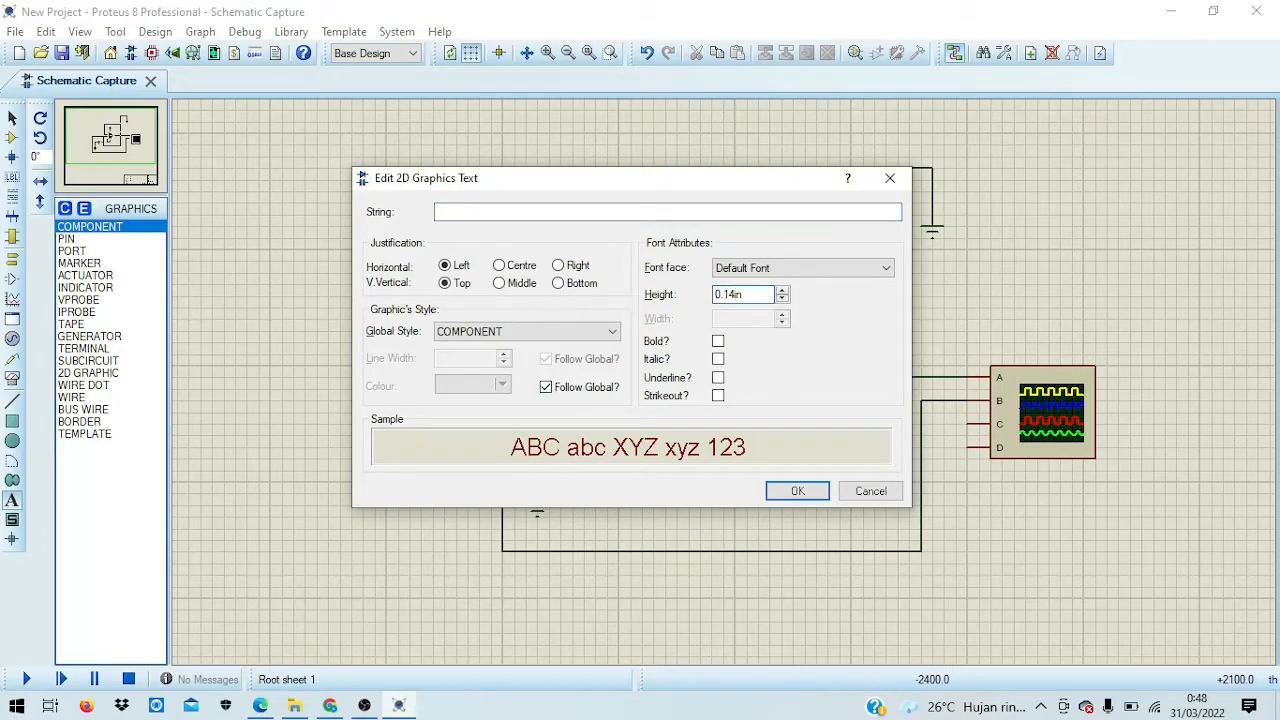
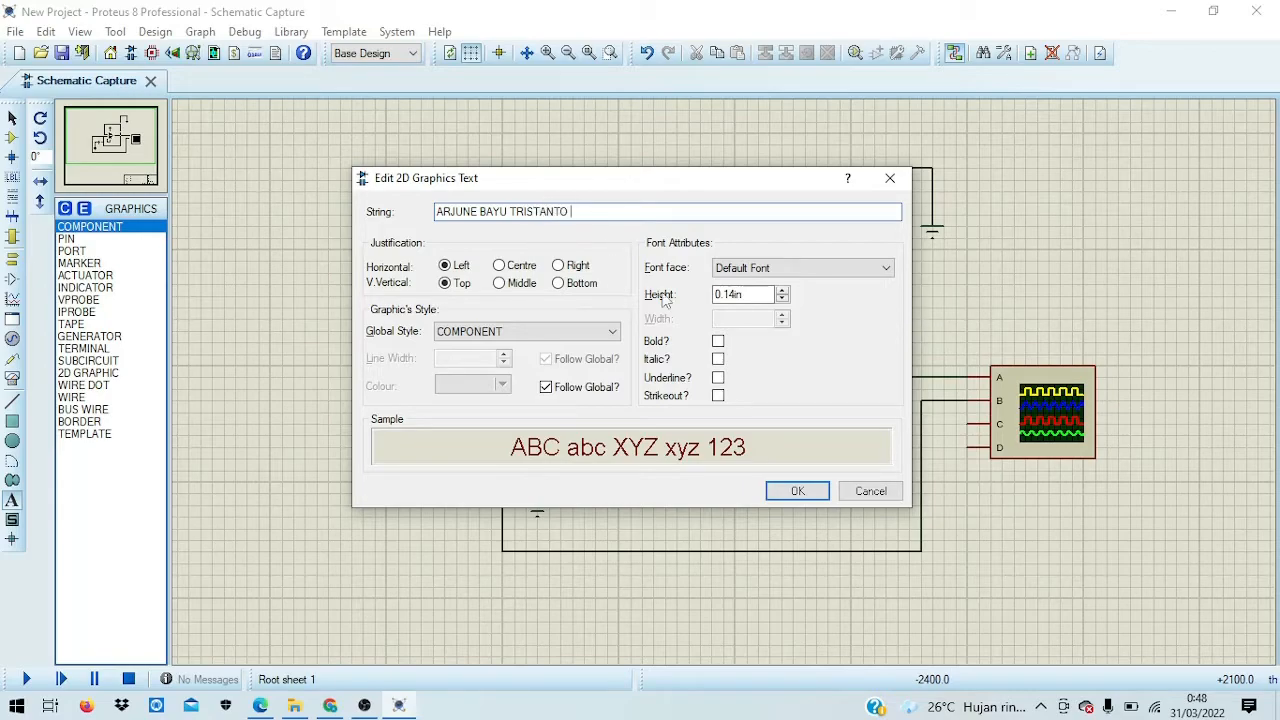
pyautogui.click(797, 490)
# Step: Add text labels with the student number and the class D4-TO2B
pyautogui.click(384, 280)
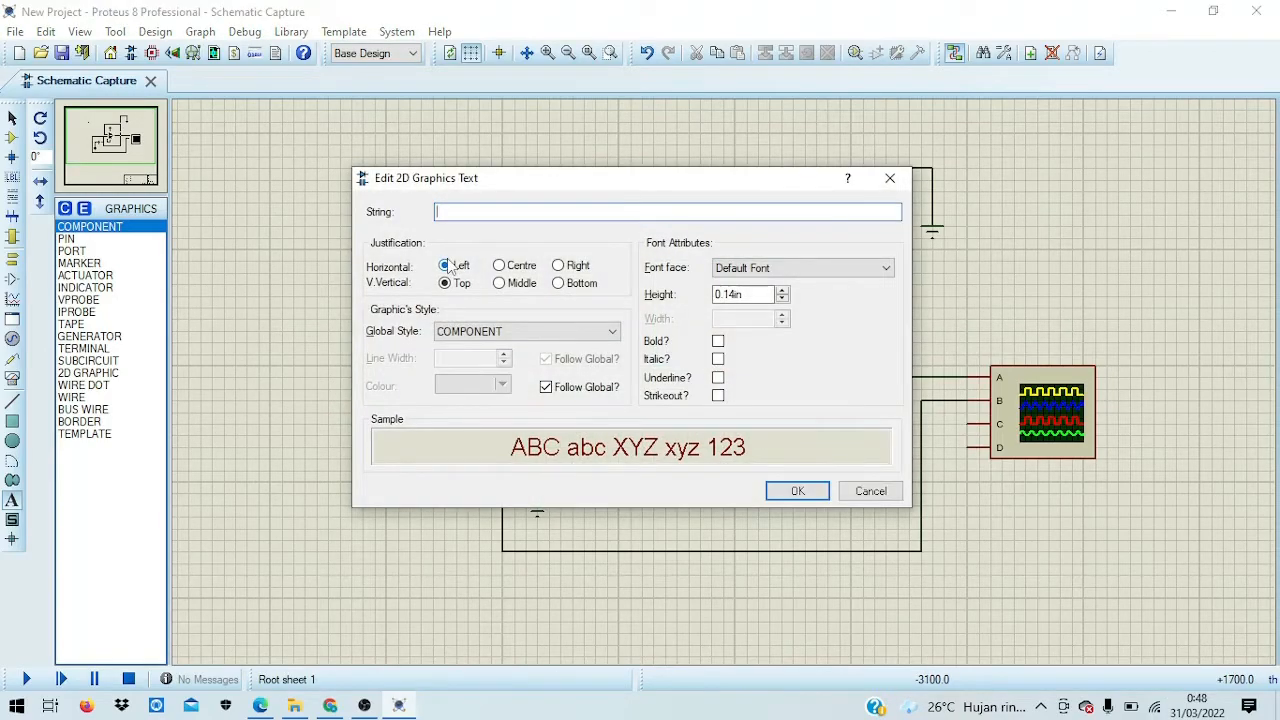
pyautogui.click(808, 490)
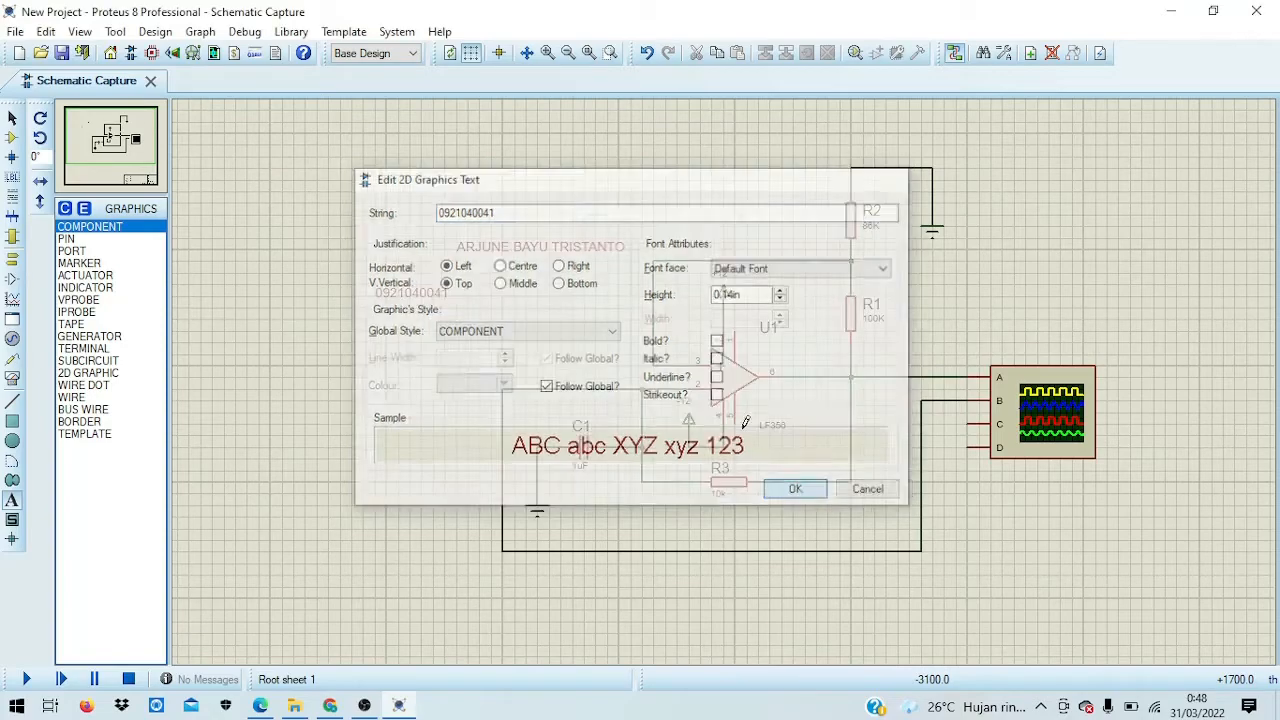
pyautogui.click(393, 352)
pyautogui.write('D4-')
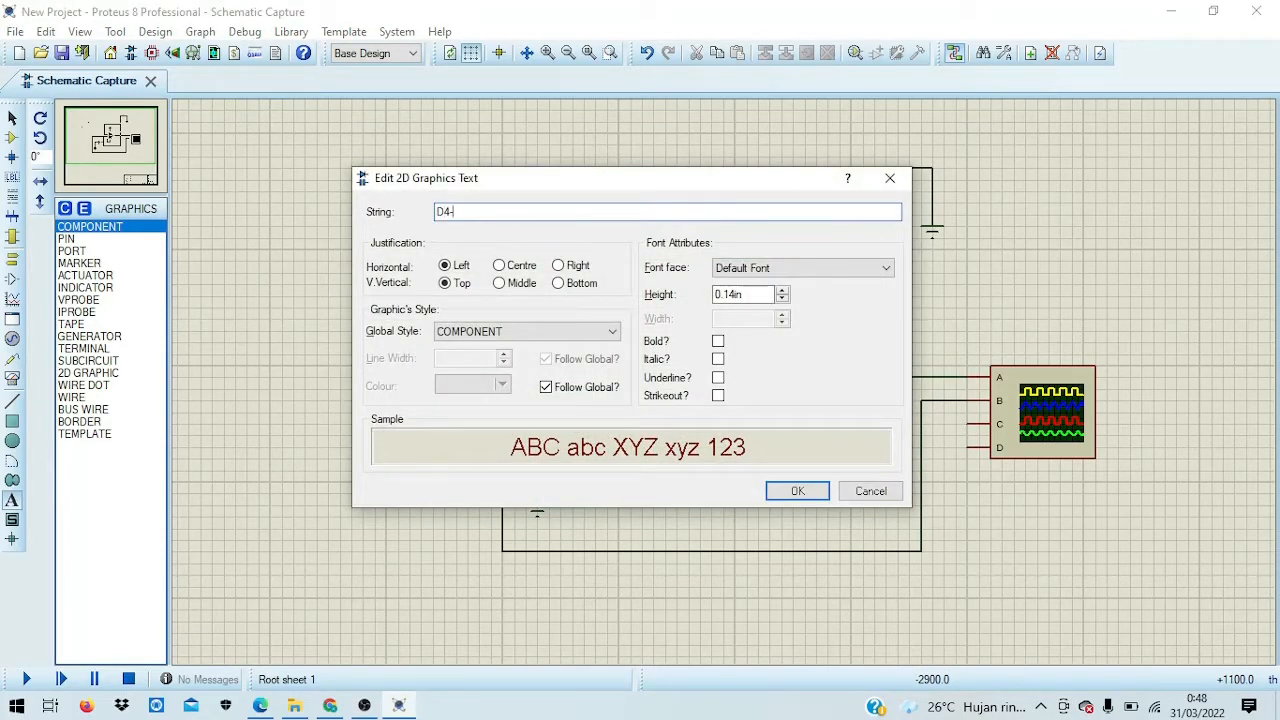
pyautogui.write('TO2B')
pyautogui.click(818, 488)
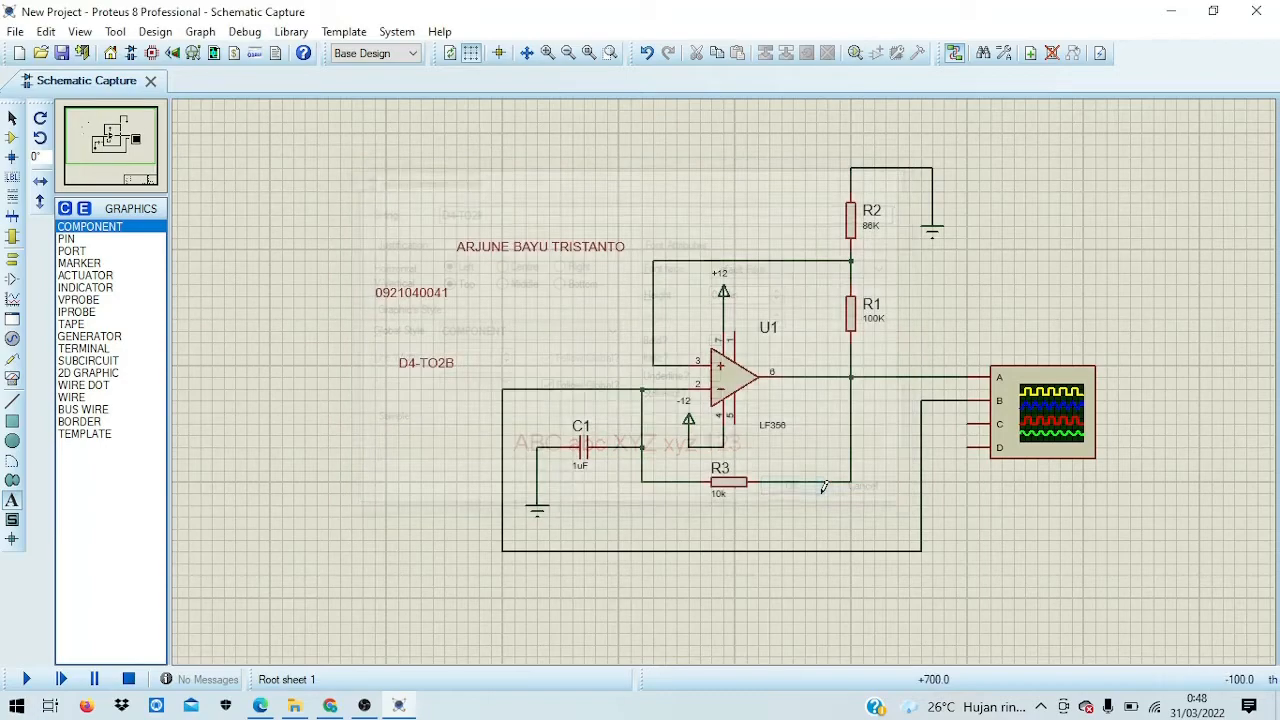
# Step: Stack the name, student number and class labels at the sheet's top-left
pyautogui.click(11, 140)
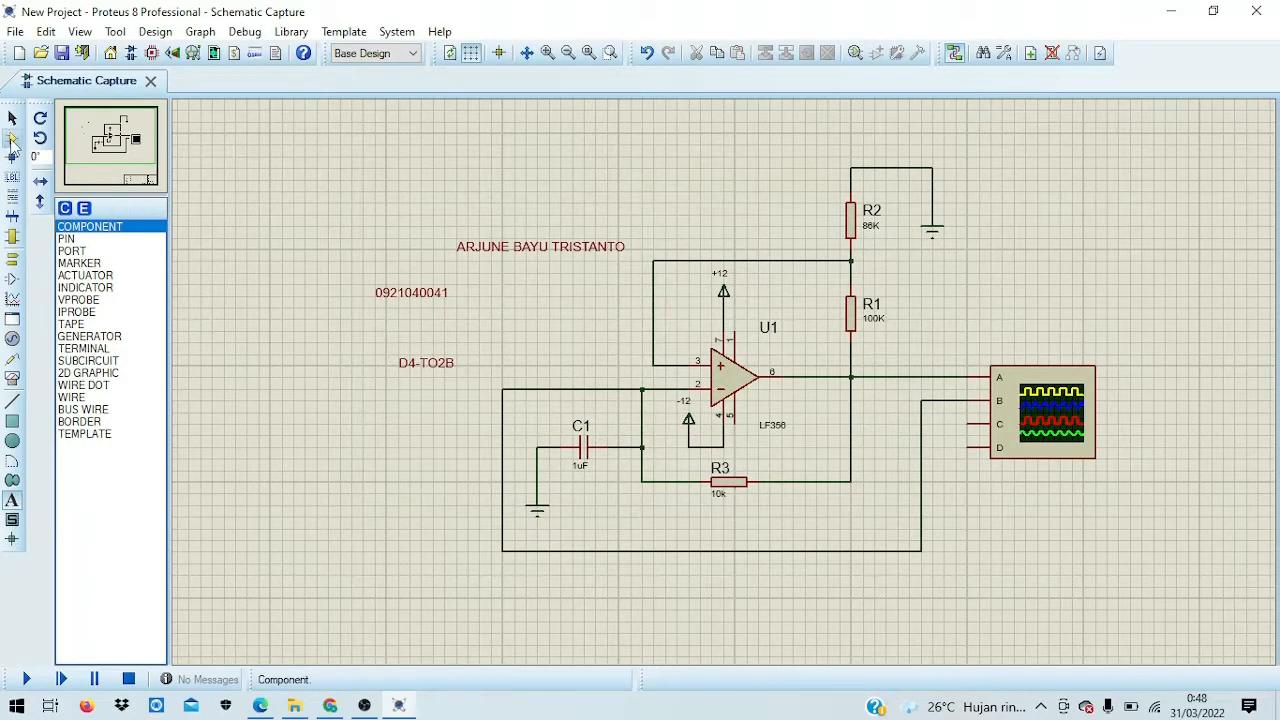
pyautogui.moveTo(507, 252); pyautogui.dragTo(344, 182)
pyautogui.moveTo(412, 292); pyautogui.dragTo(330, 188)
pyautogui.moveTo(414, 374); pyautogui.dragTo(310, 211)
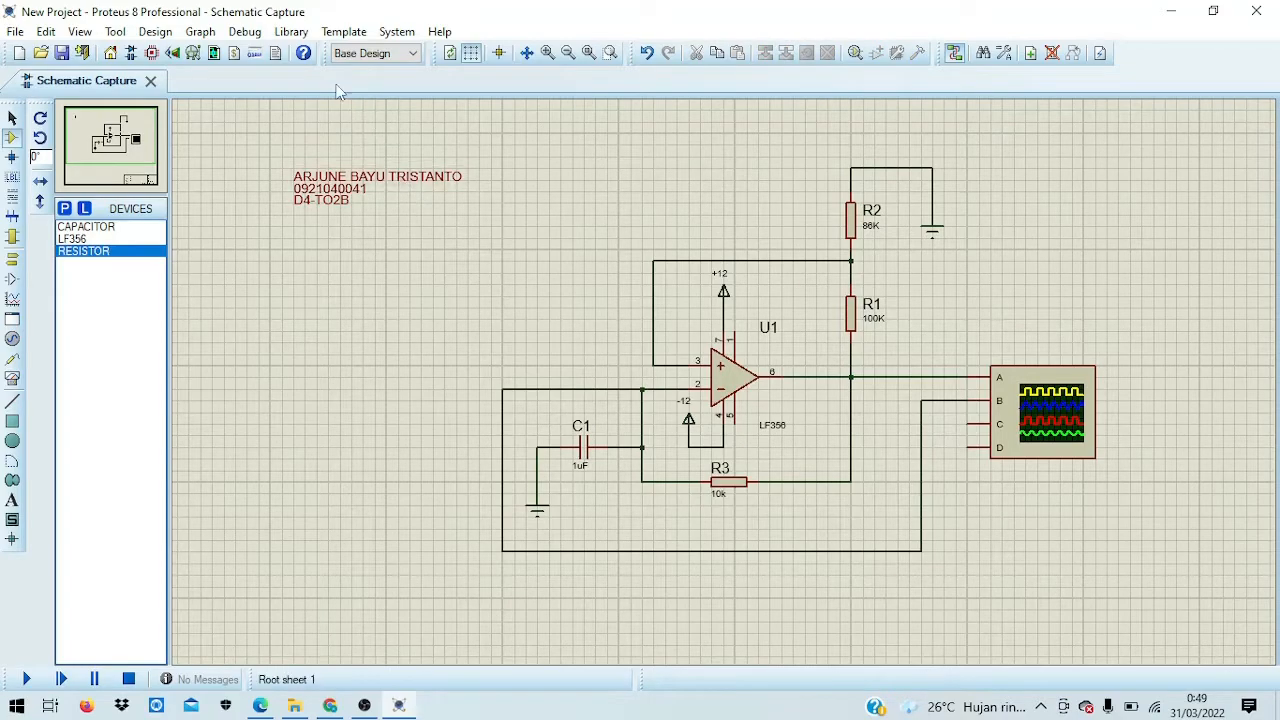
pyautogui.click(396, 31)
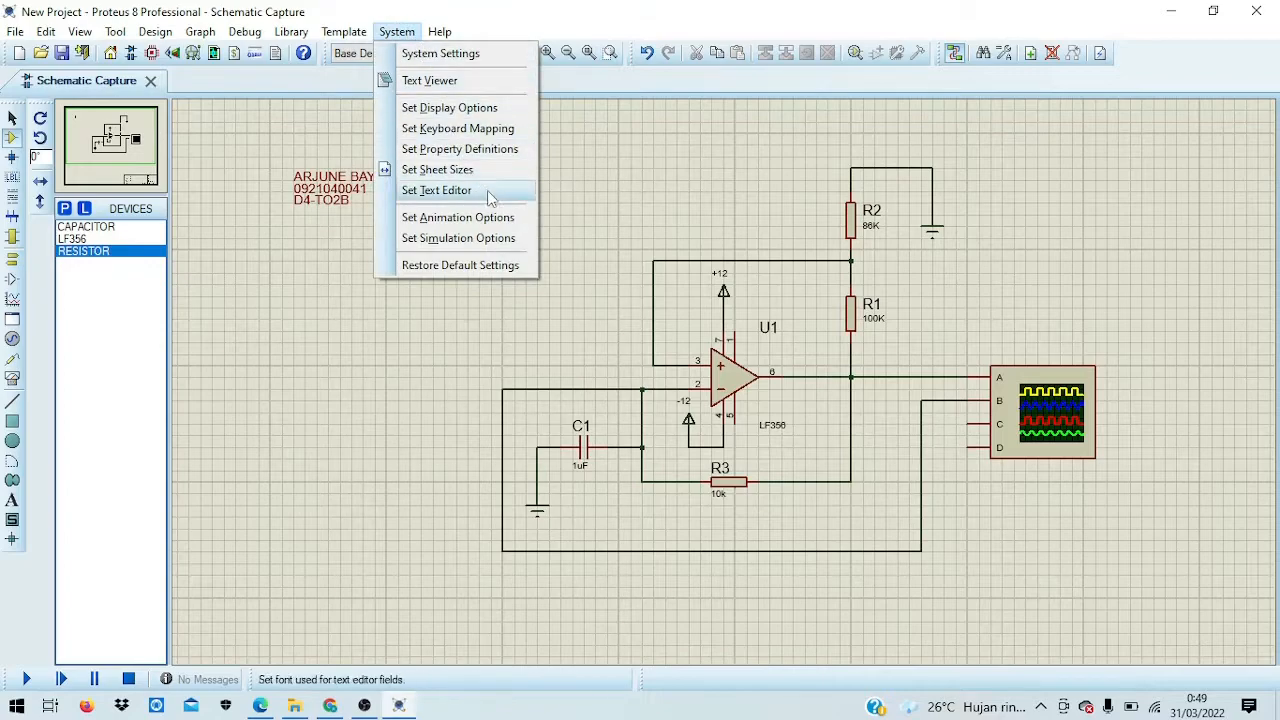
# Step: Enable 'Show Wire Voltage by Colour?' in the animation options
pyautogui.click(511, 220)
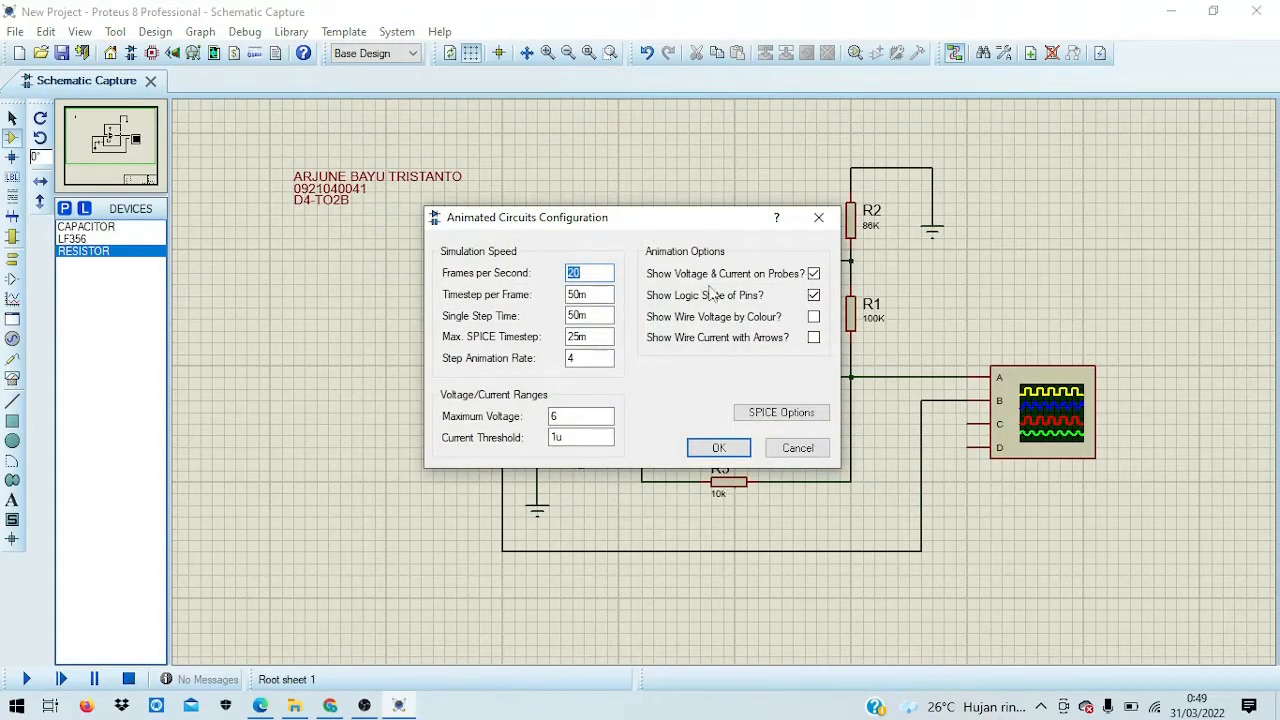
pyautogui.click(813, 316)
pyautogui.click(721, 449)
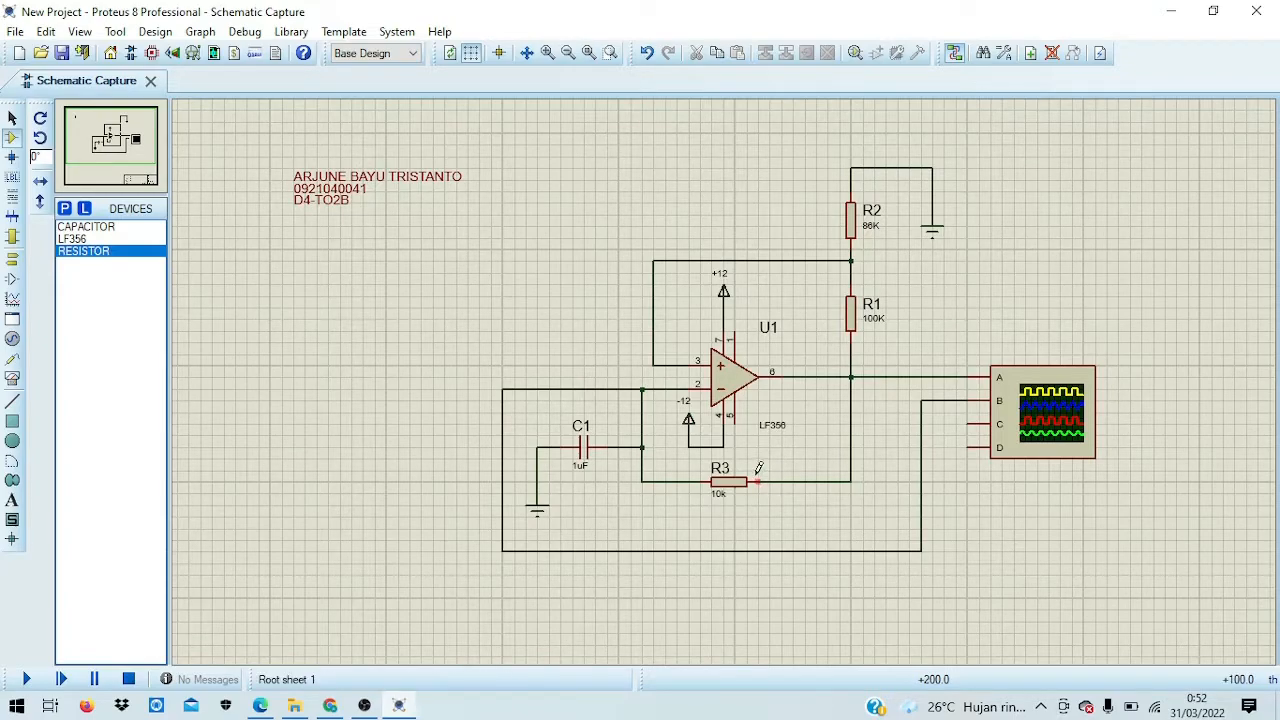
# Step: Rename resistor R3 to RF and change its value from 10k to 100K
pyautogui.click(722, 474)
pyautogui.click(720, 469)
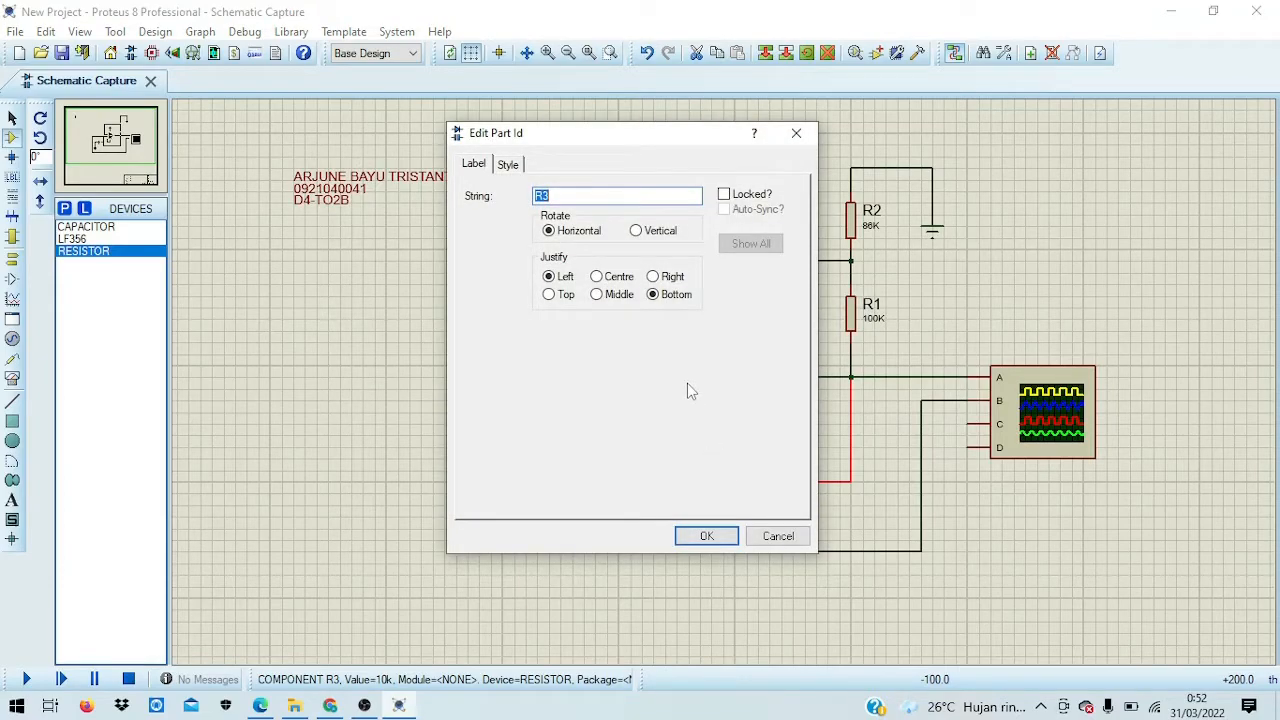
pyautogui.press('BackSpace')
pyautogui.press('Return')
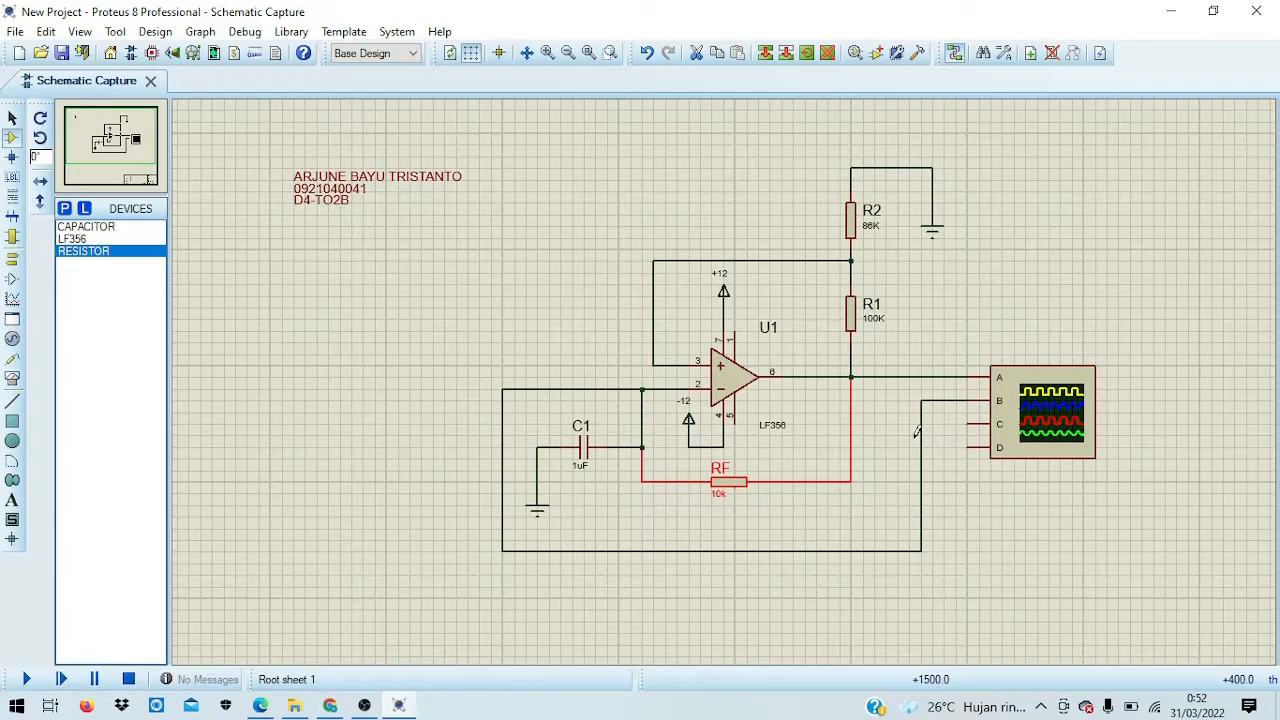
pyautogui.doubleClick(720, 493)
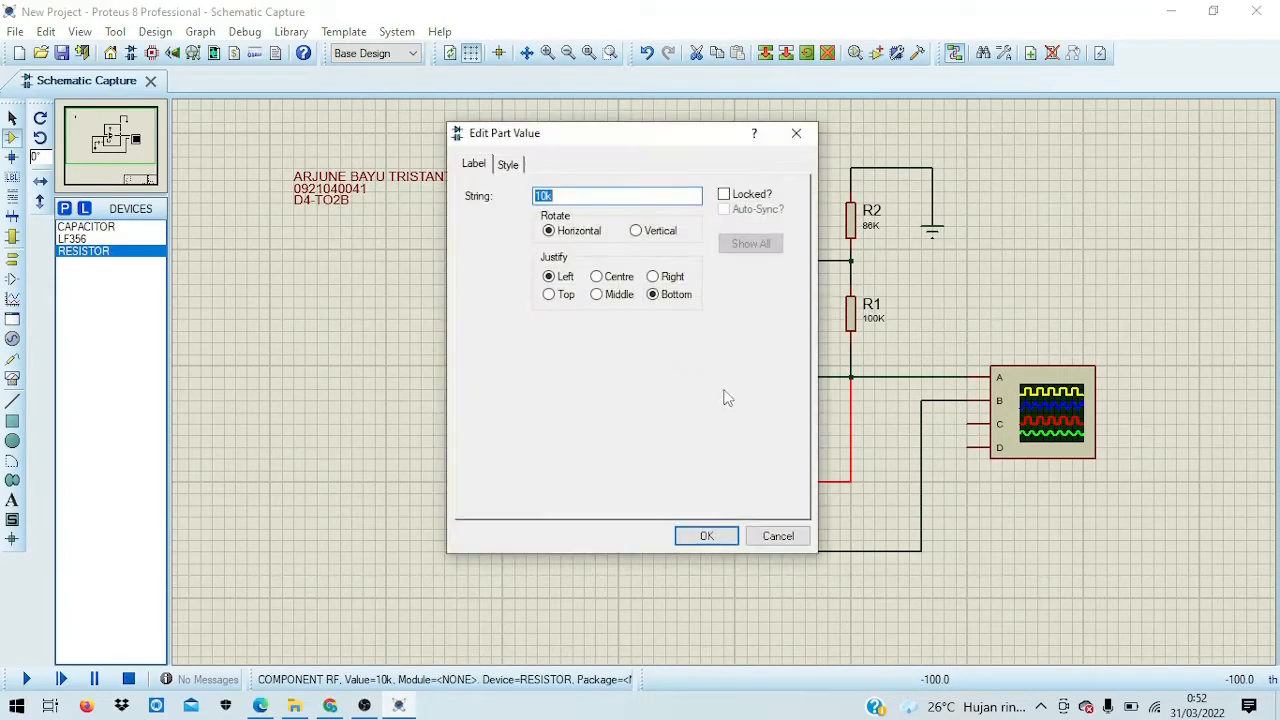
pyautogui.write('100K')
pyautogui.press('Return')
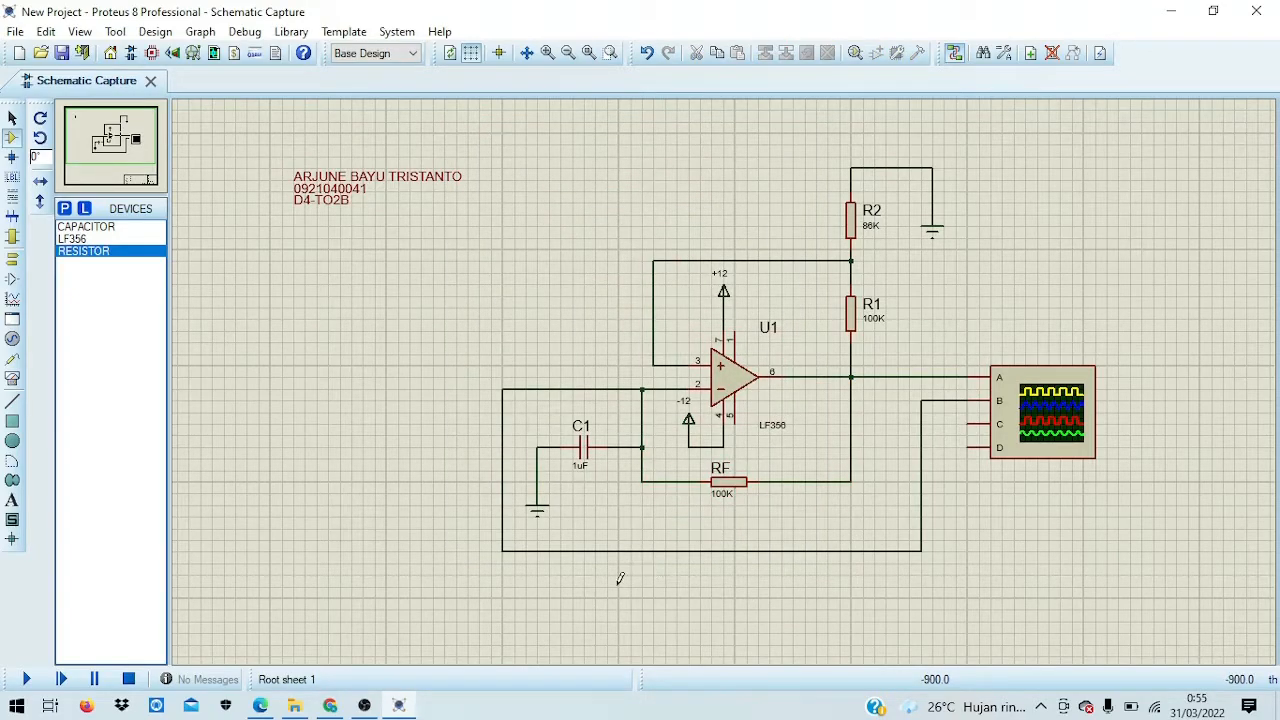
# Step: Save the project as a new file in E:\PRAKTIKUM ELEKTRONIKA TERAPAN\TUGAS\P7
pyautogui.click(16, 31)
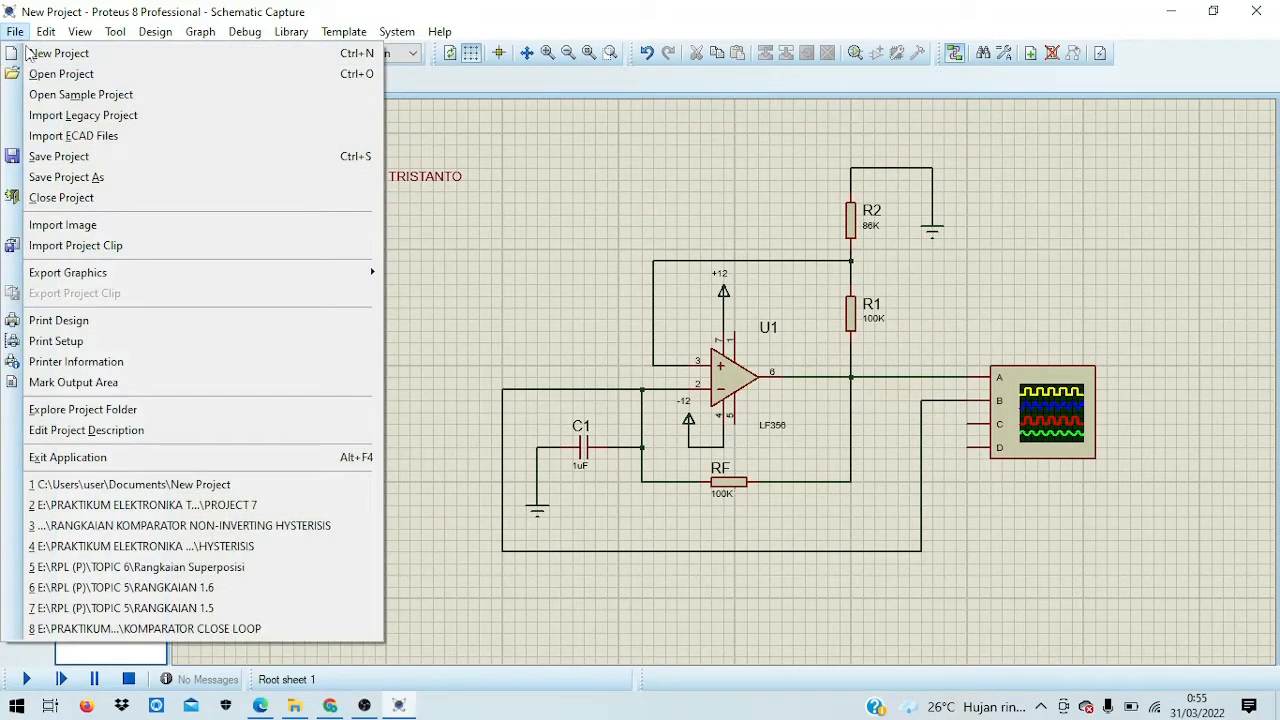
pyautogui.click(119, 181)
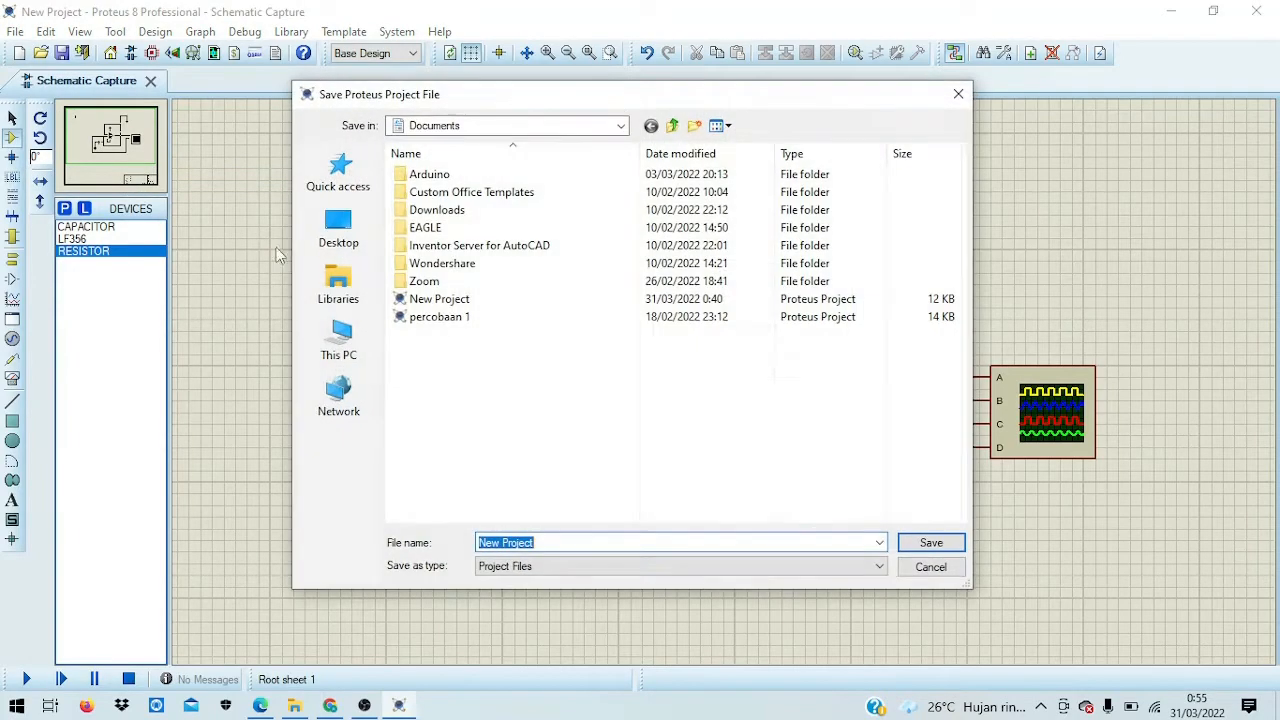
pyautogui.click(338, 338)
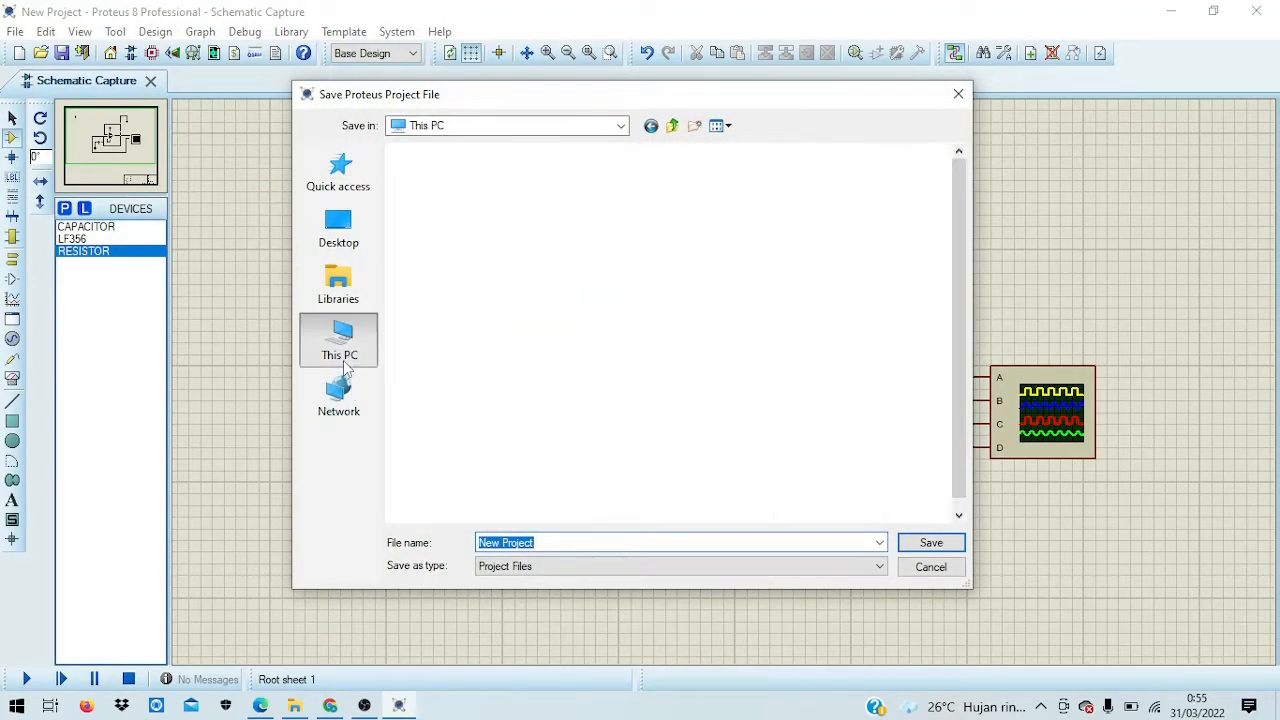
pyautogui.doubleClick(680, 460)
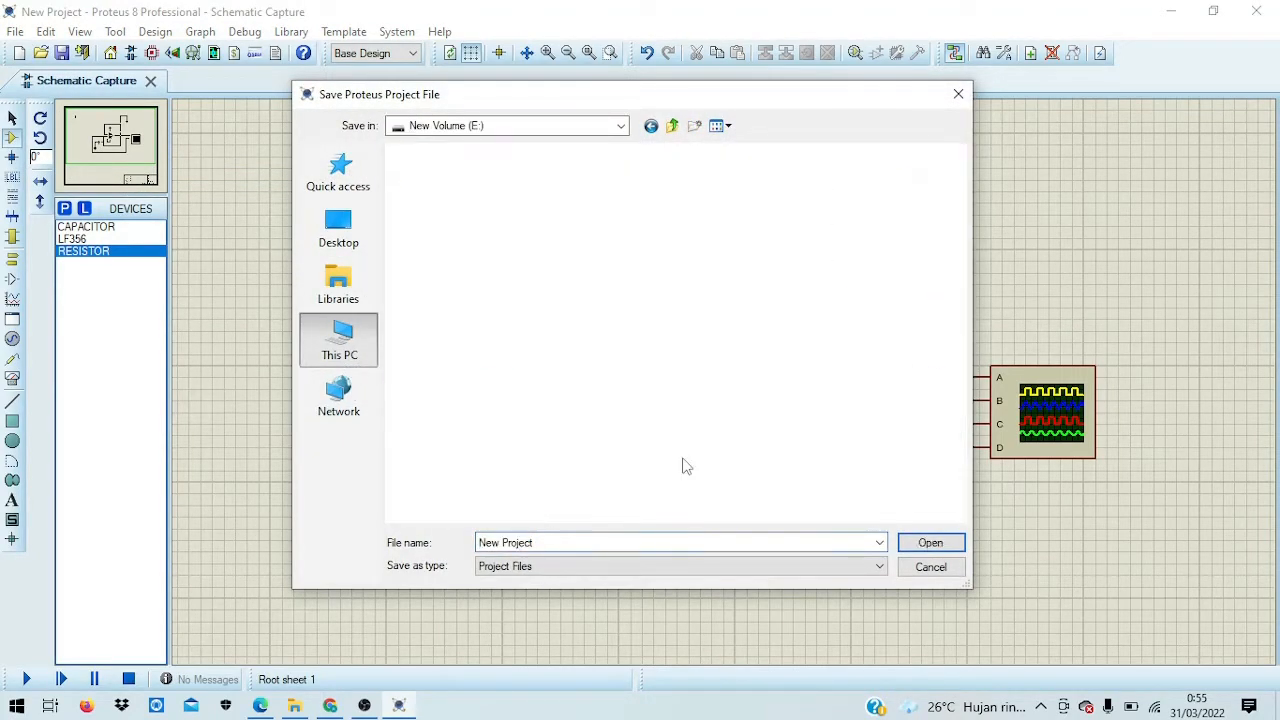
pyautogui.scroll(-5, 630, 390)
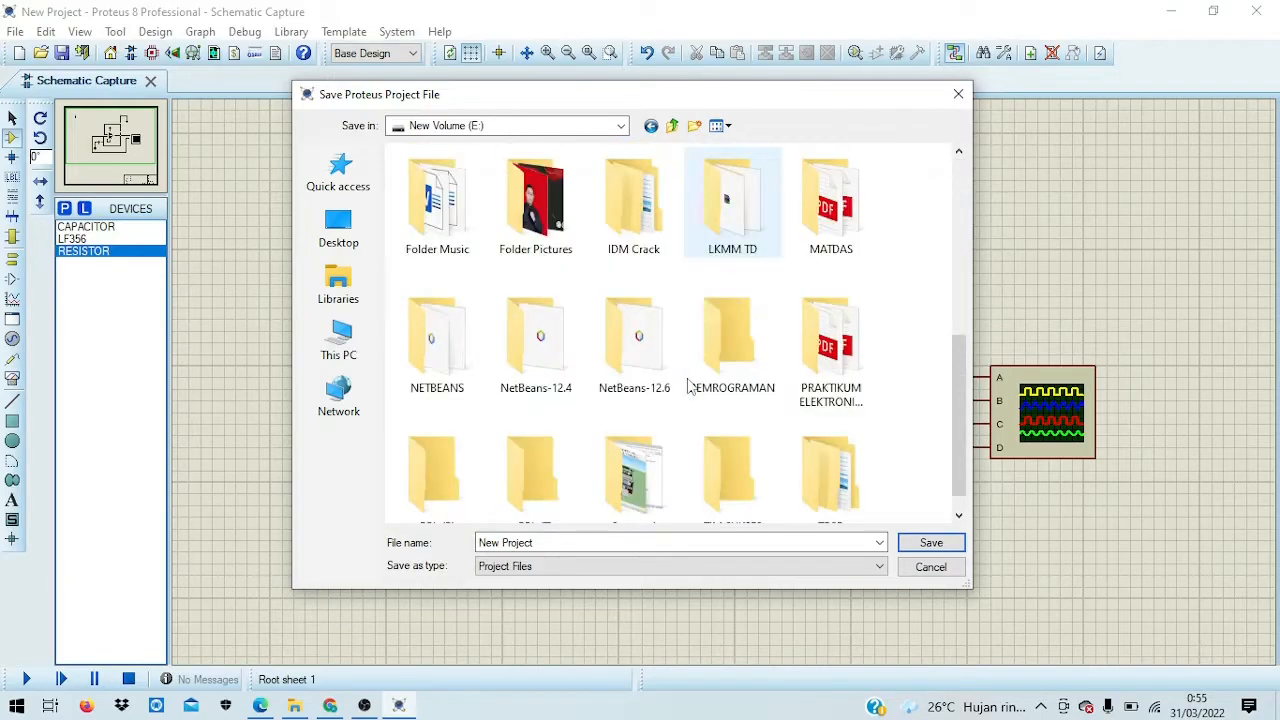
pyautogui.scroll(-1, 728, 387)
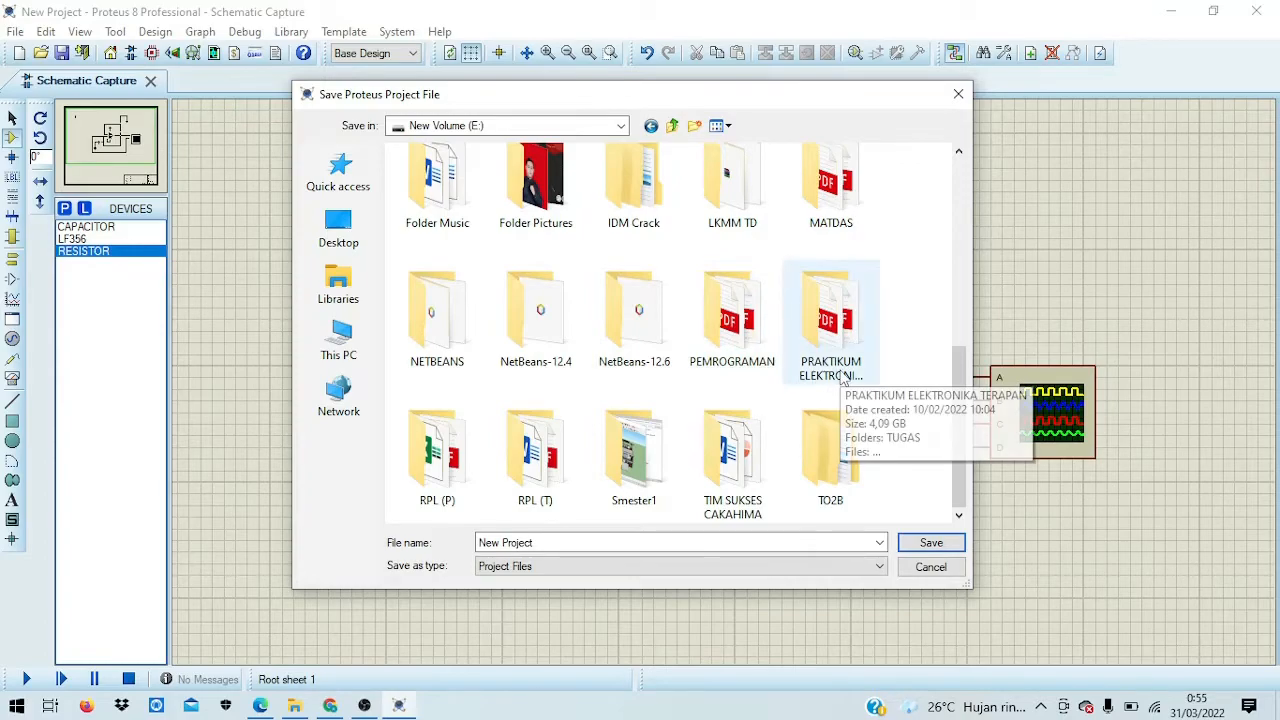
pyautogui.doubleClick(848, 370)
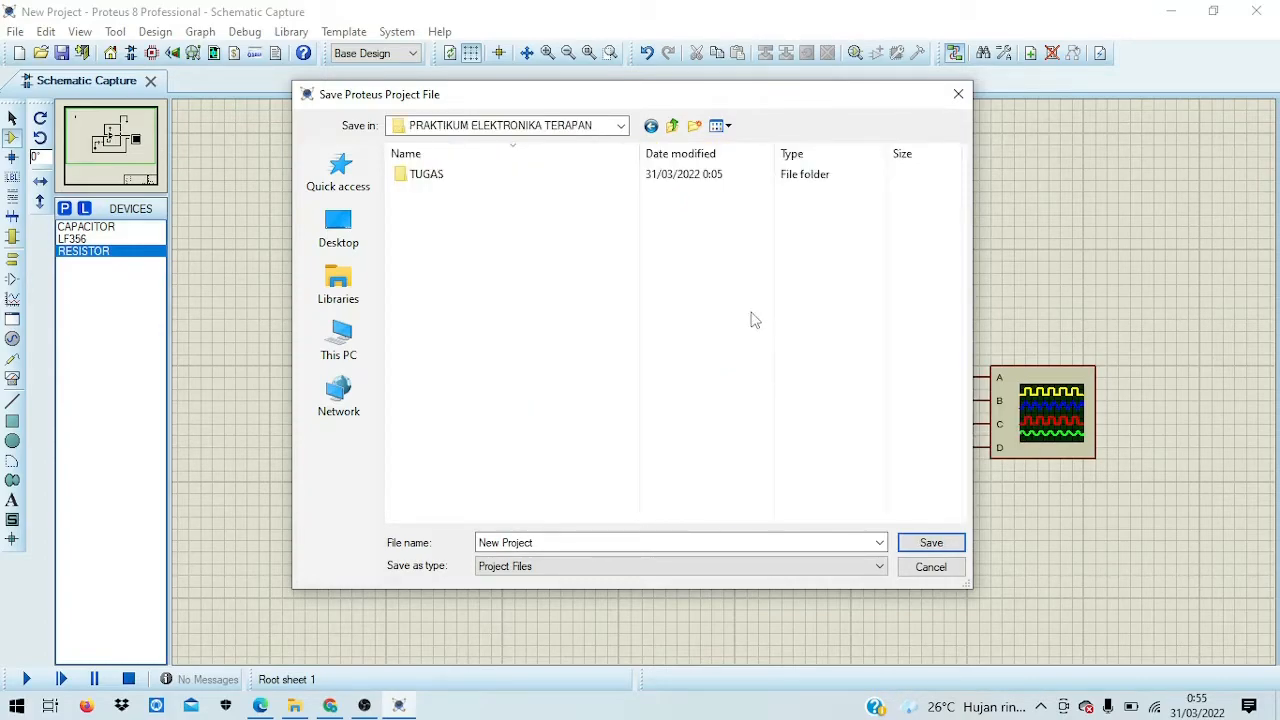
pyautogui.doubleClick(491, 178)
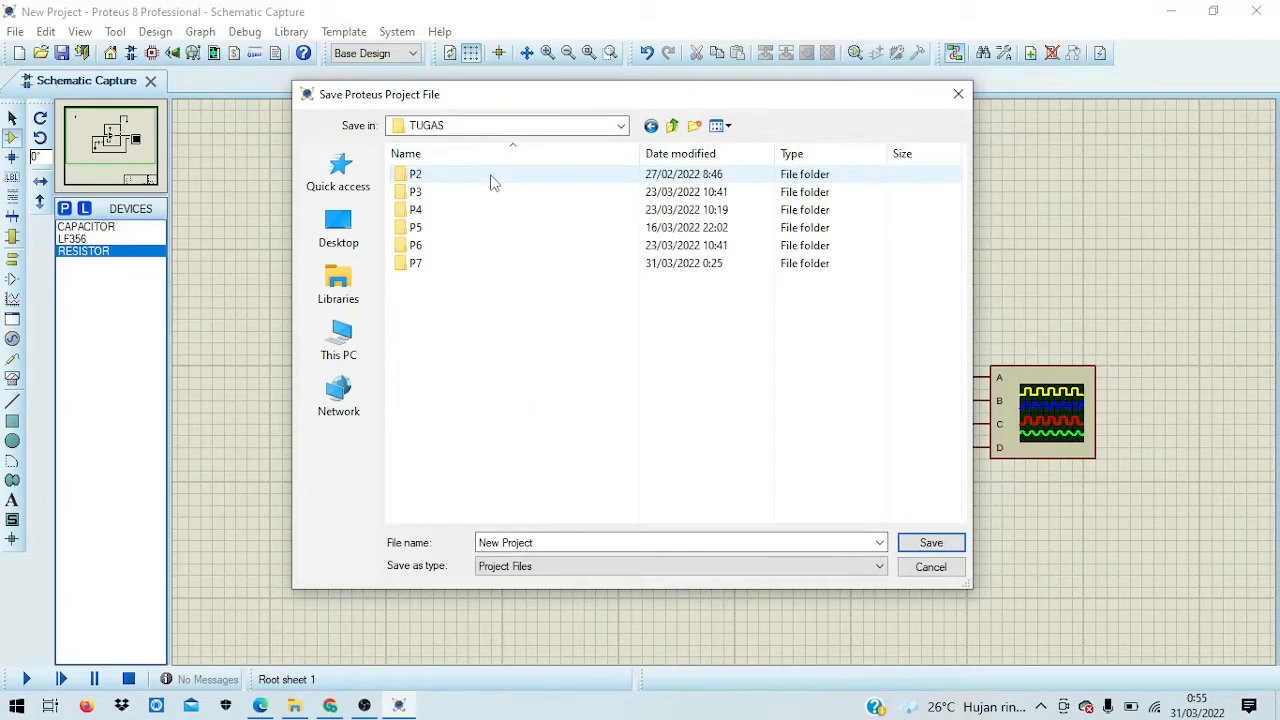
pyautogui.doubleClick(440, 265)
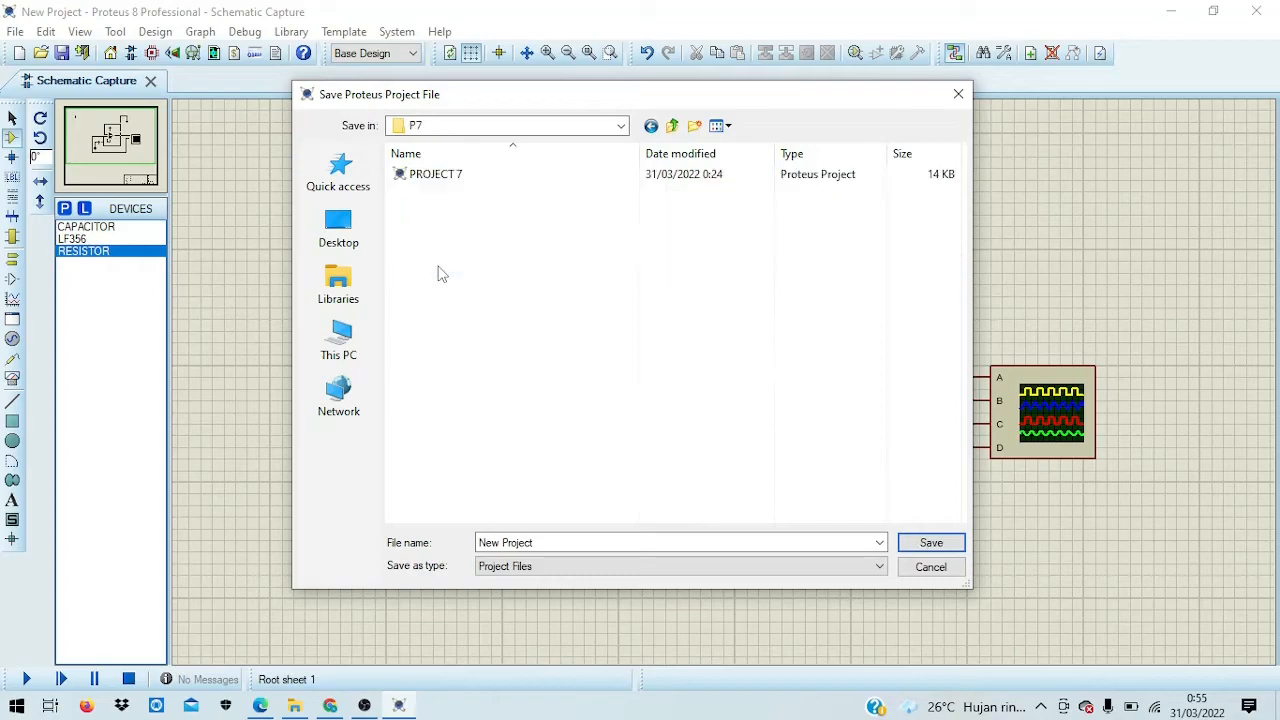
# Step: Replace the default New Project file name with the student's details and Topic 7, then save
pyautogui.click(592, 540)
pyautogui.press('BackSpace')
pyautogui.write('0')
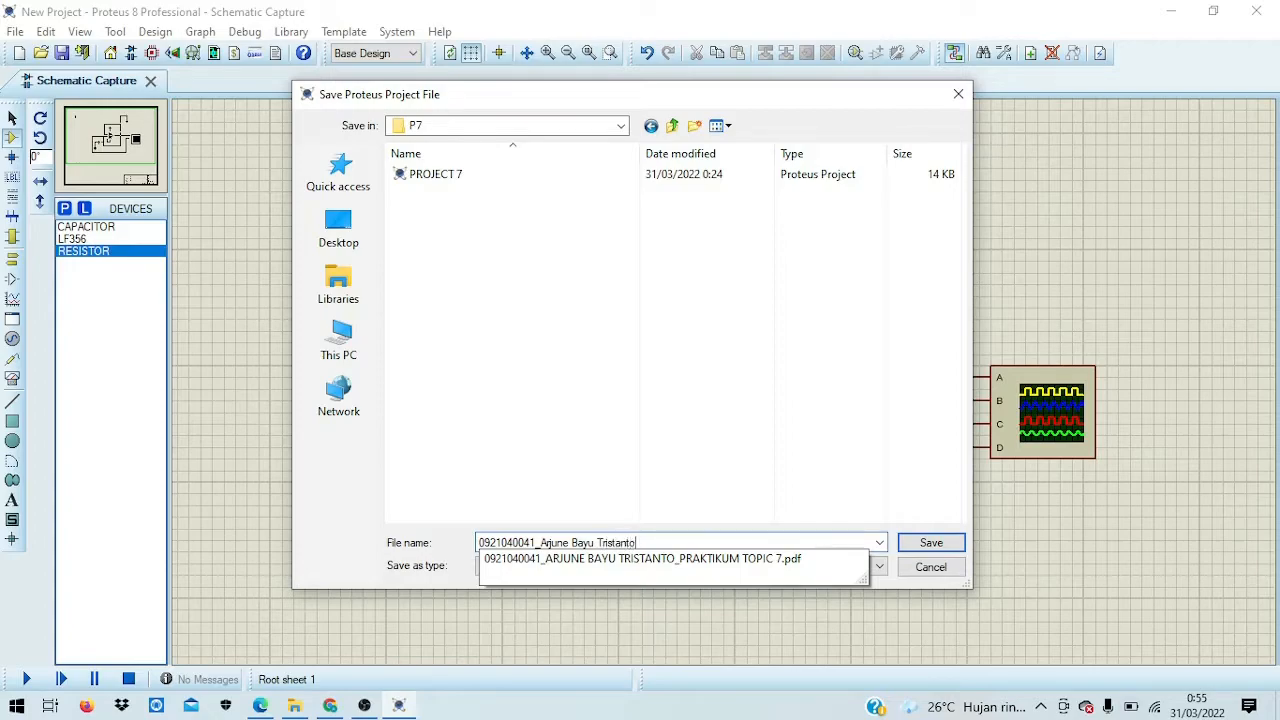
pyautogui.write('enugasan Elektronika Topic 7')
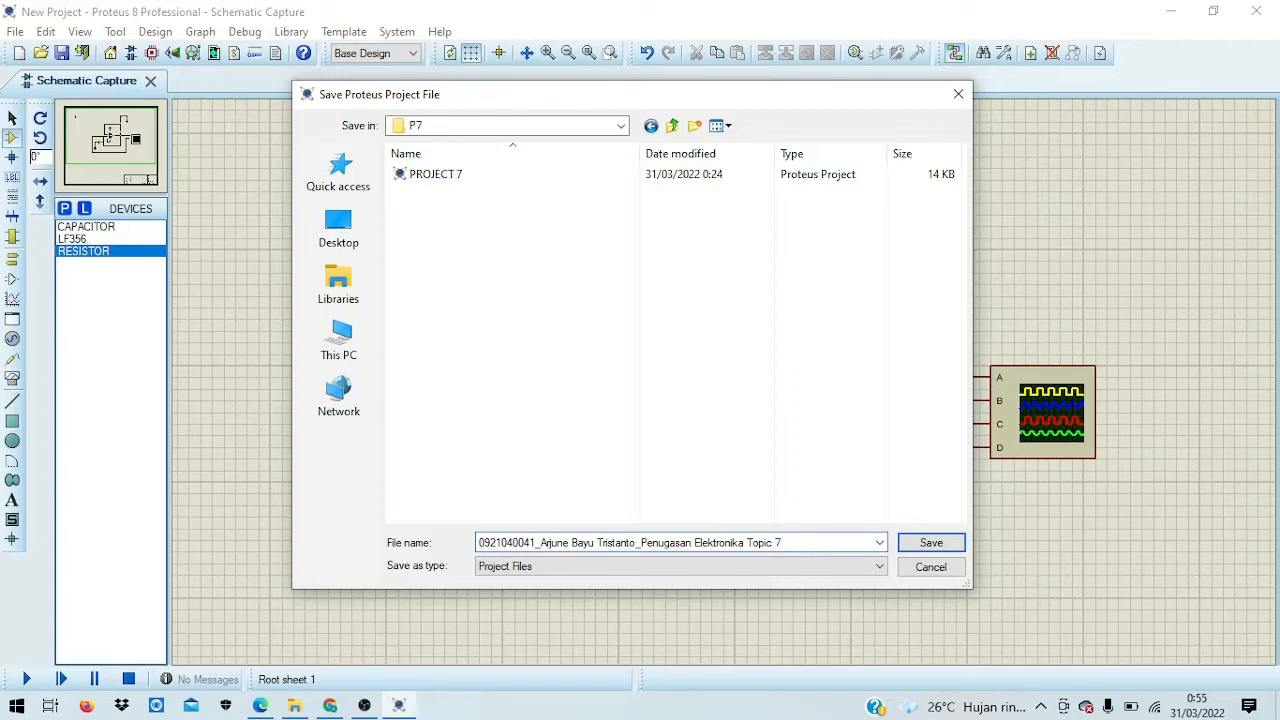
pyautogui.click(945, 542)
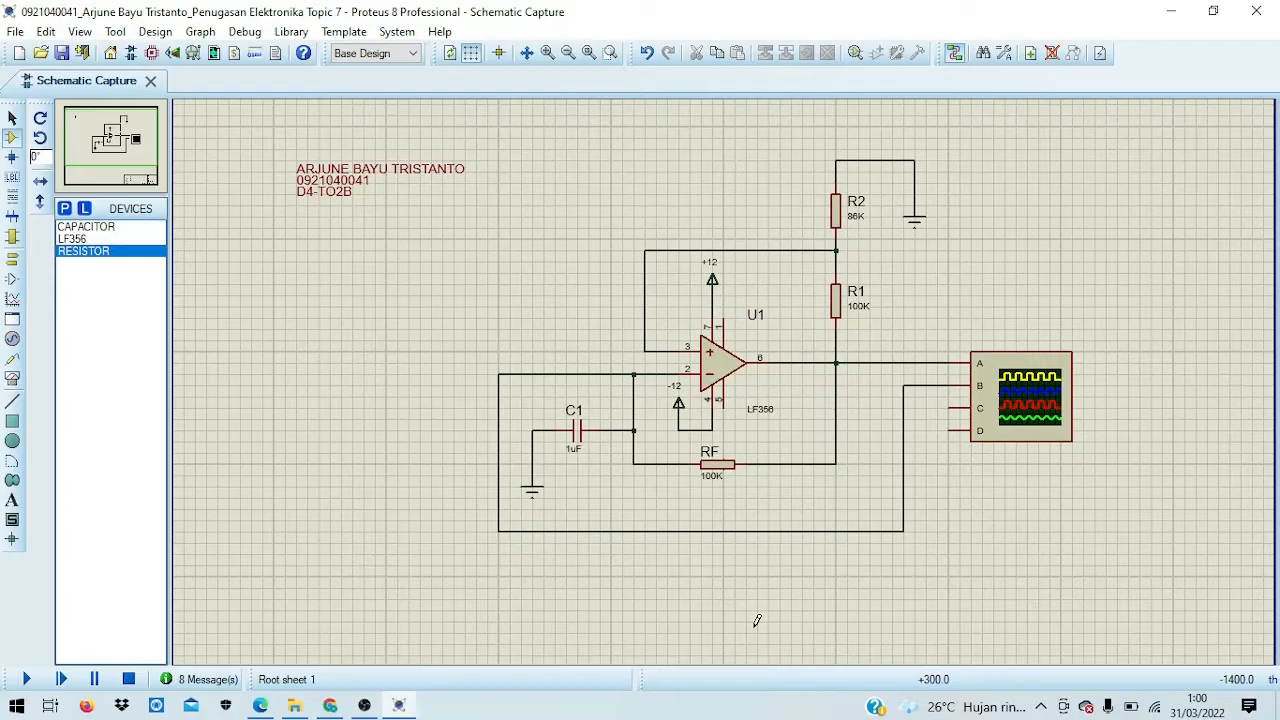
# Step: Start the simulation so the astable circuit's wires animate with live voltage colours
pyautogui.click(27, 680)
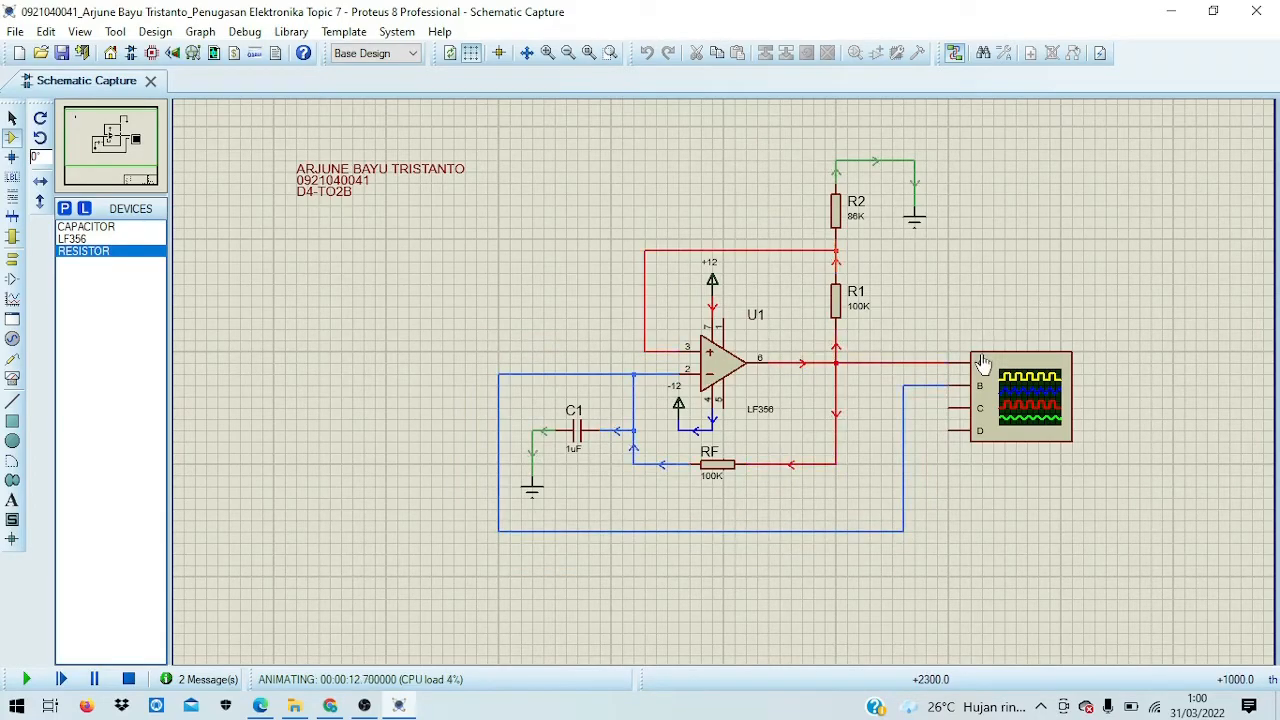
pyautogui.click(245, 31)
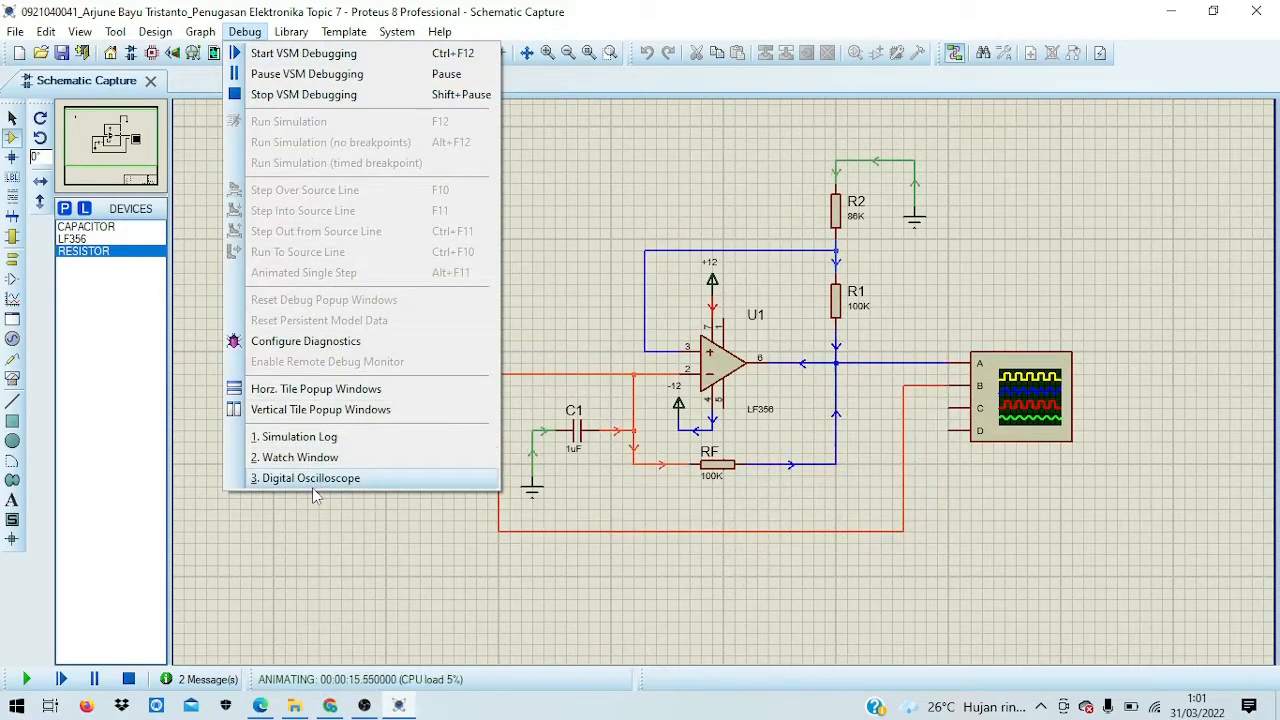
# Step: Show the Digital Oscilloscope from the Debug menu and move its window further onto the screen
pyautogui.click(398, 488)
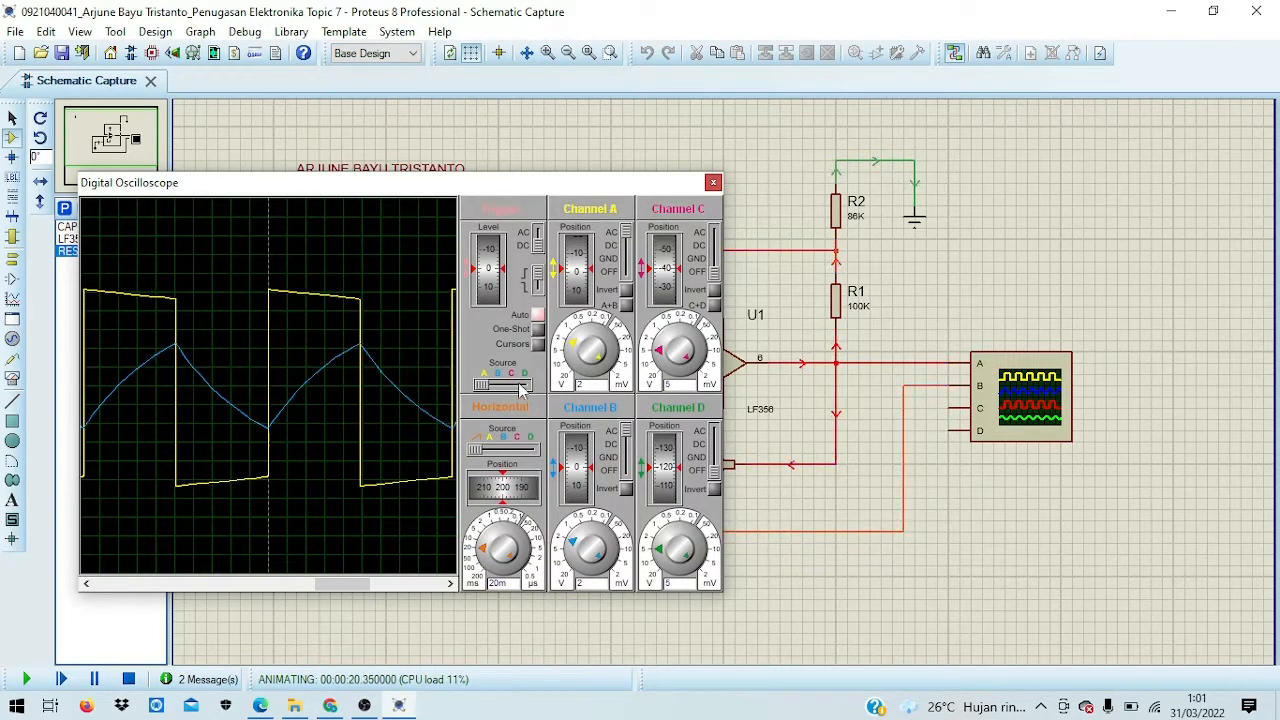
pyautogui.moveTo(513, 188); pyautogui.dragTo(619, 221)
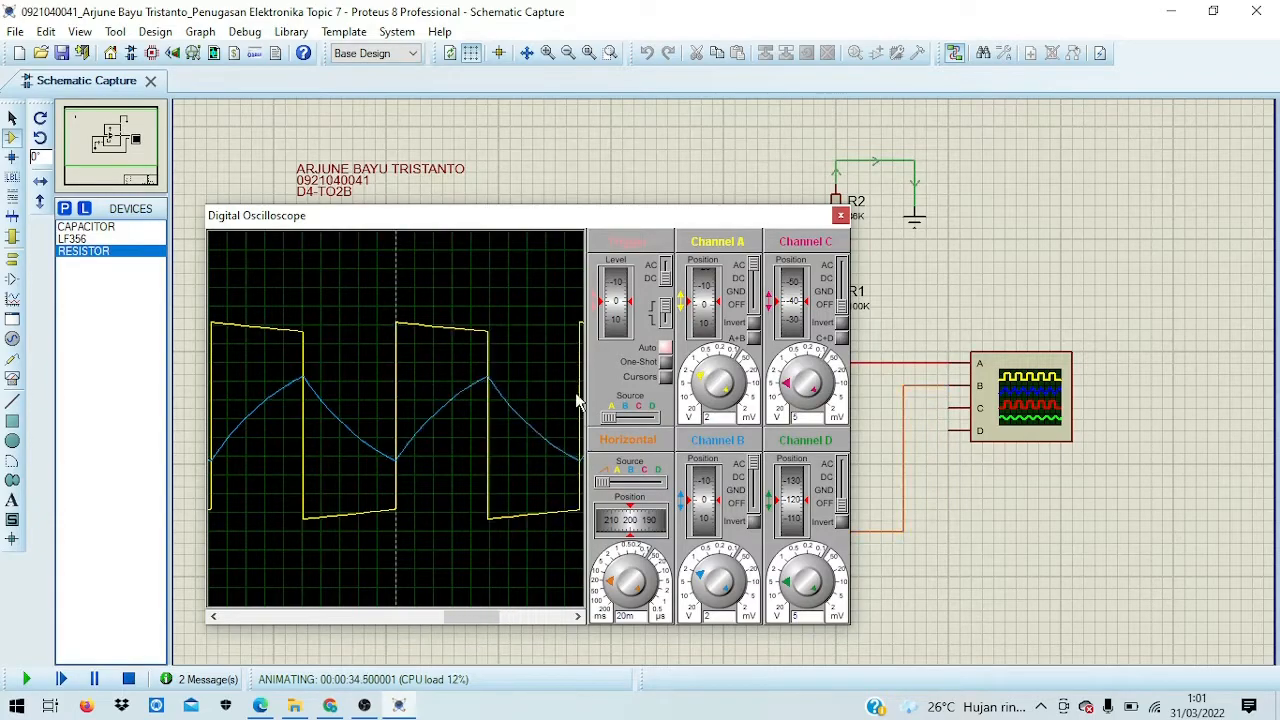
pyautogui.click(697, 392)
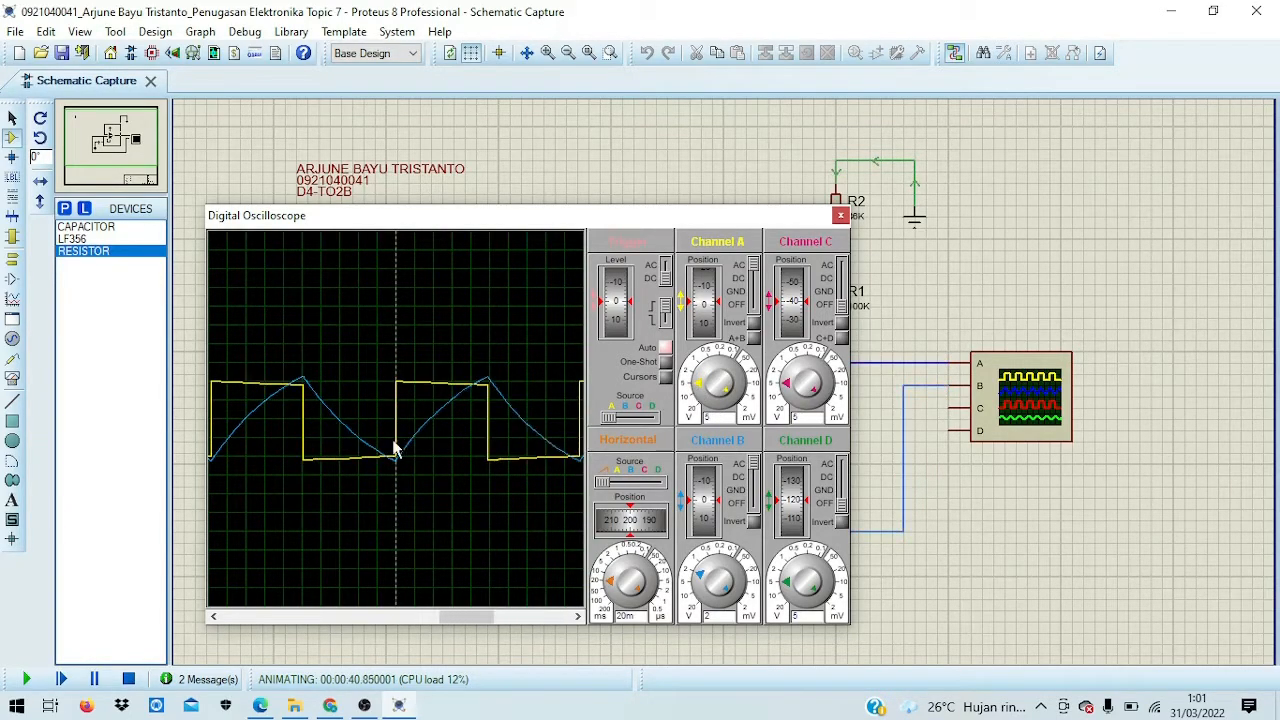
pyautogui.click(698, 375)
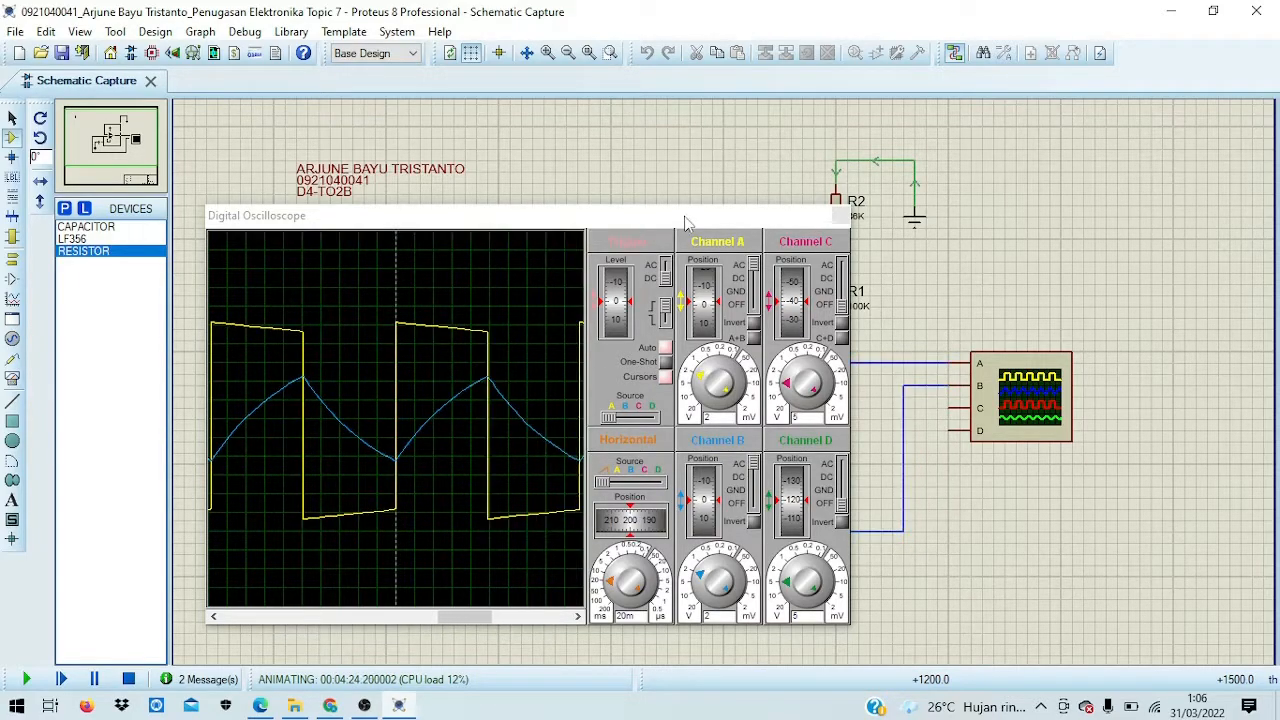
pyautogui.click(840, 215)
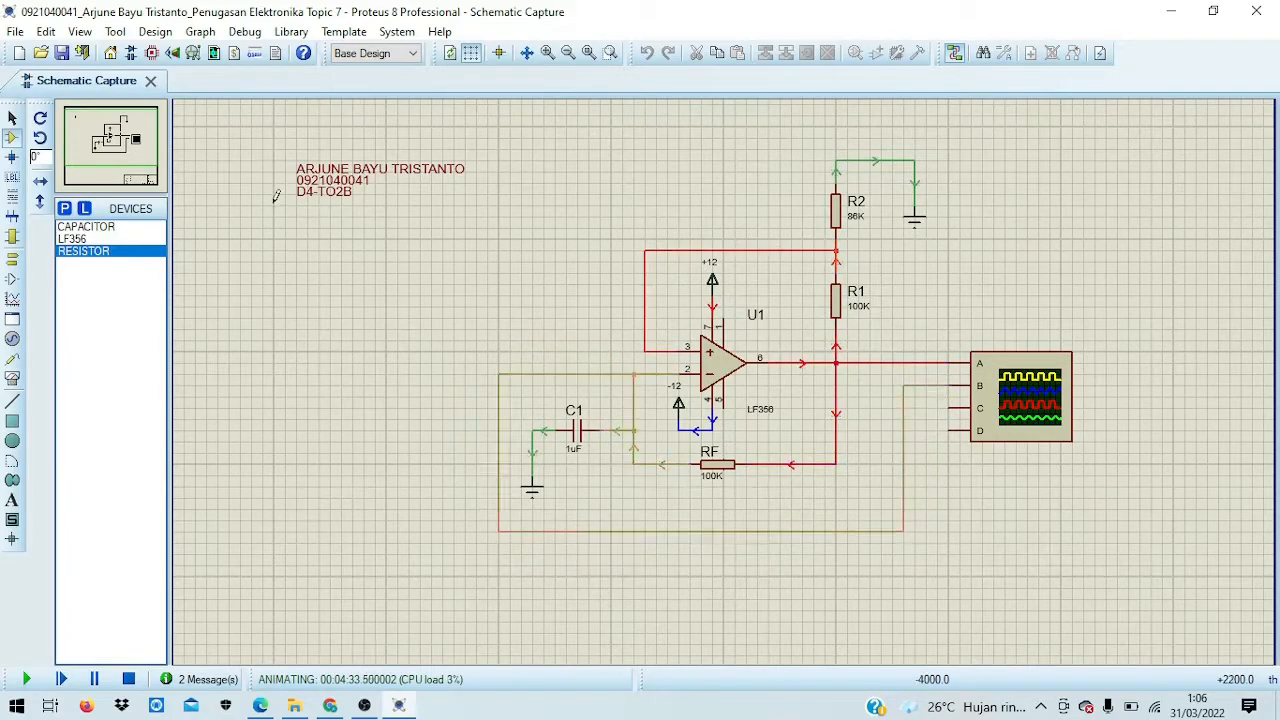
# Step: Reopen the Digital Oscilloscope from the Debug menu, then close its window again
pyautogui.click(245, 32)
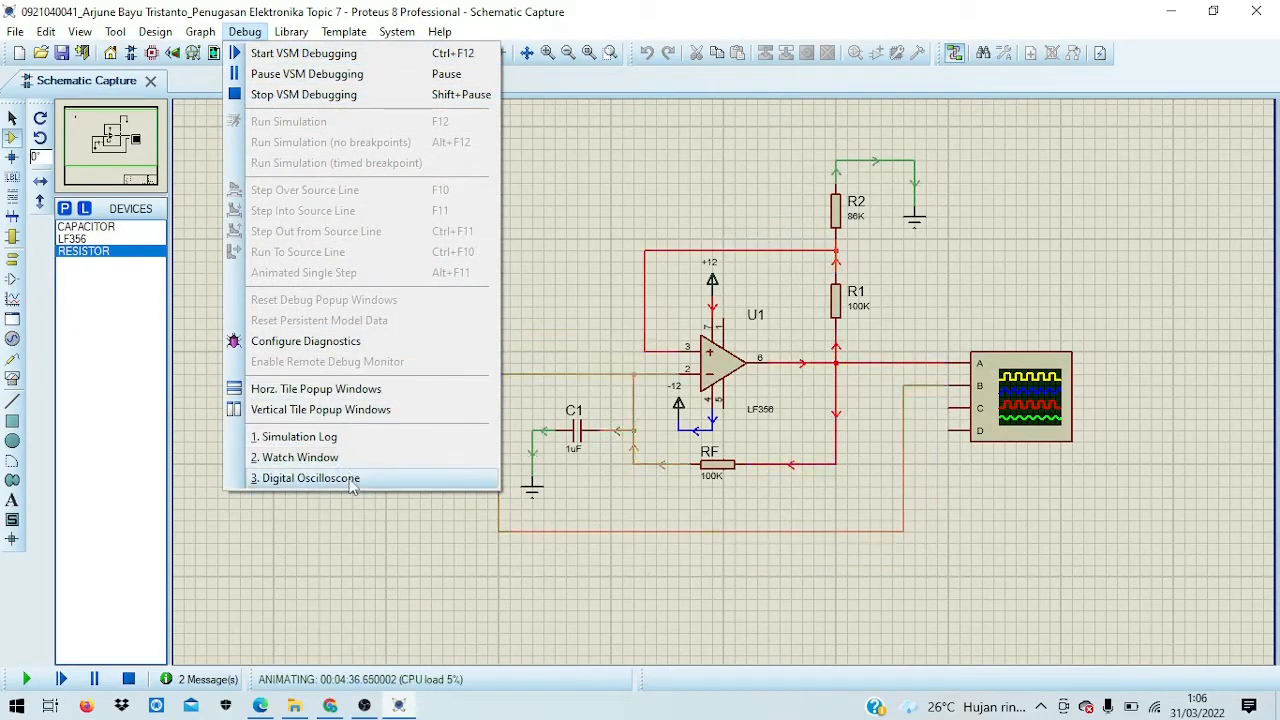
pyautogui.click(386, 480)
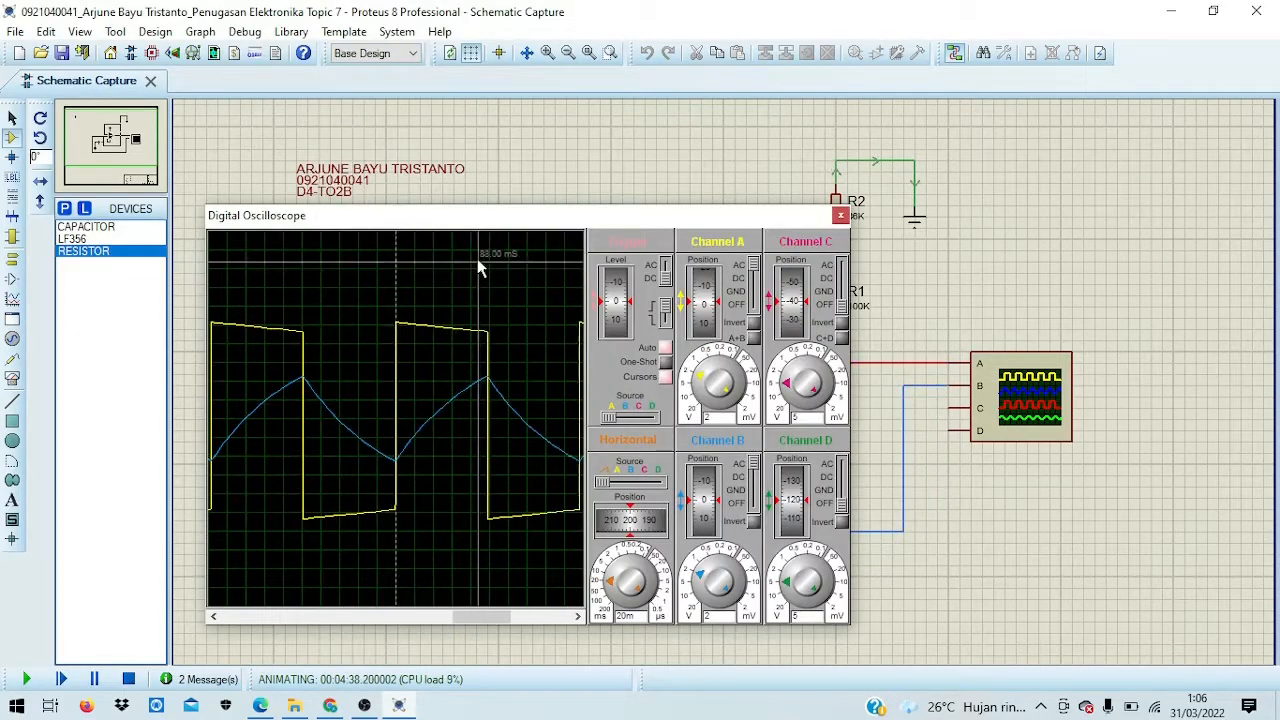
pyautogui.click(841, 215)
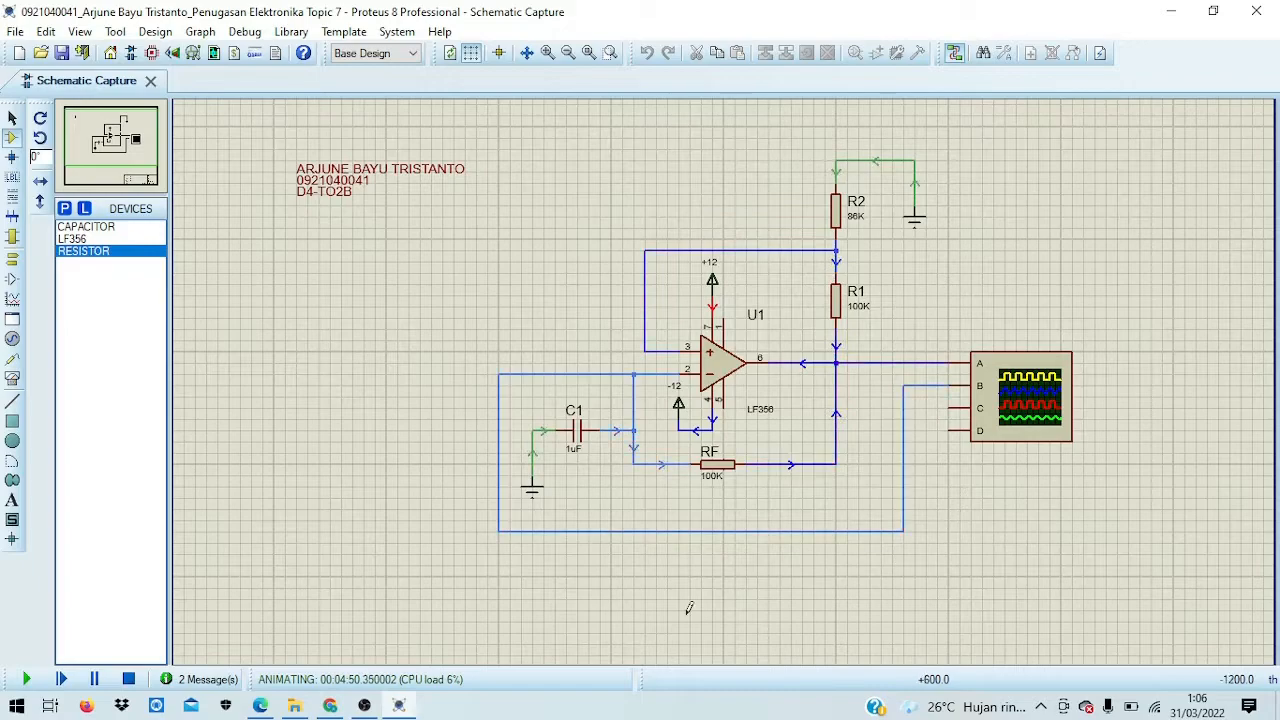
# Step: End the running simulation, returning the schematic wires to plain black
pyautogui.click(130, 679)
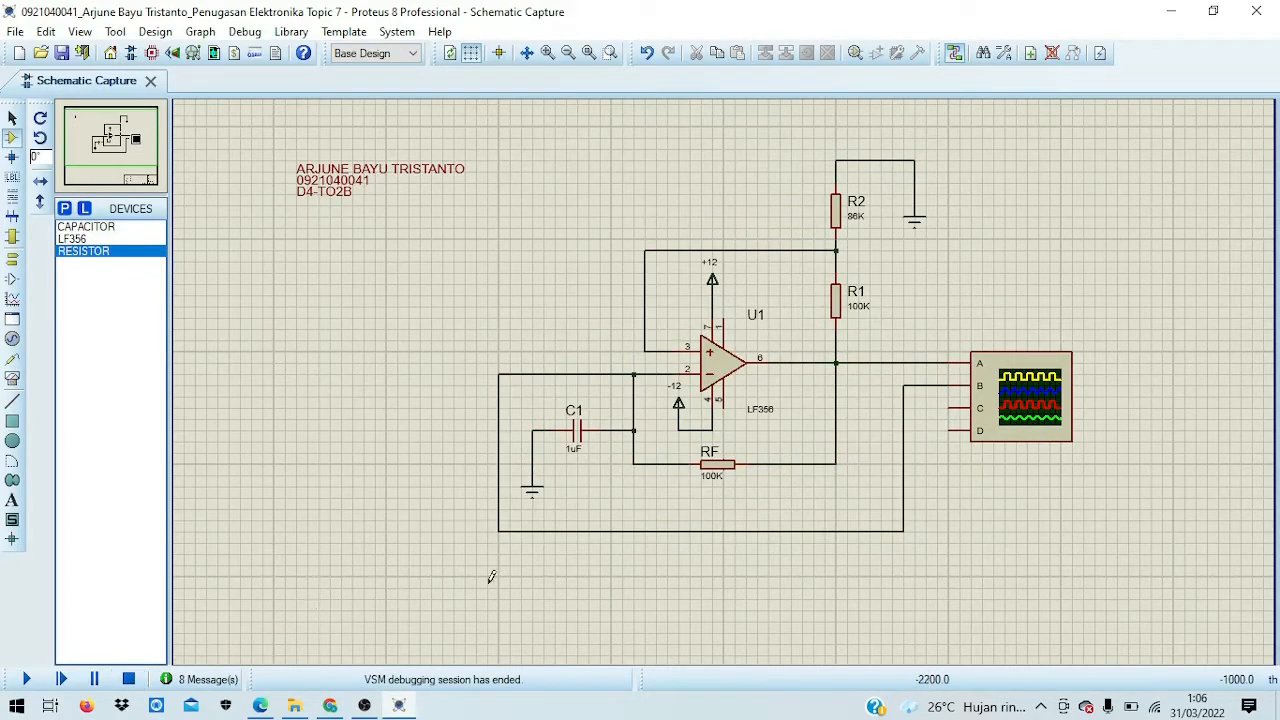